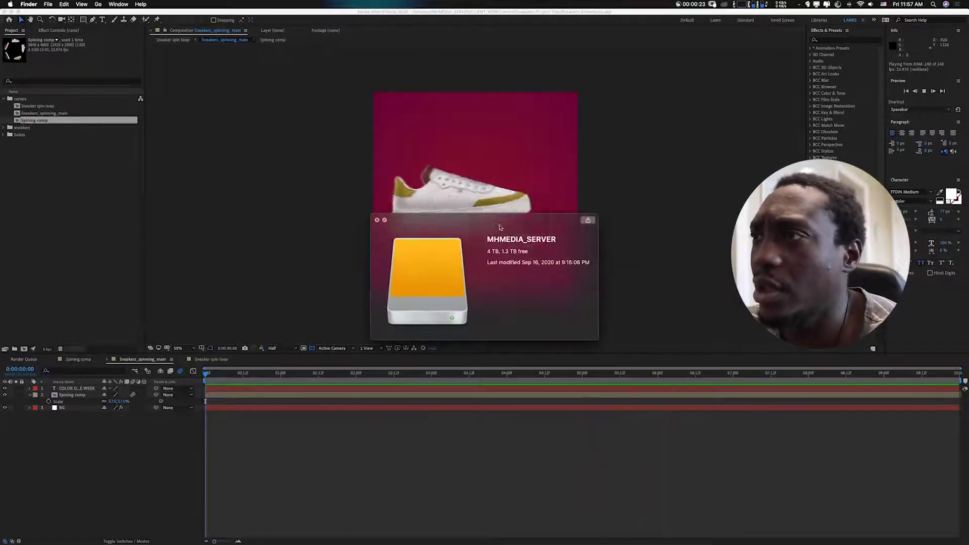
Stop the running preview and park the playhead about ten frames into the Sneakers_spinning_main timeline
{"action": "left_click", "coordinate": [343, 383]}
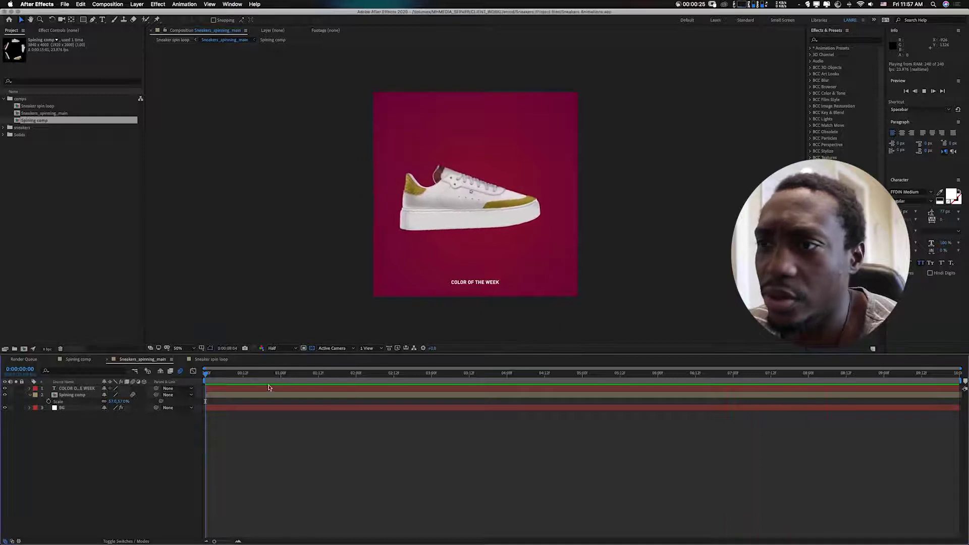
{"action": "left_click", "coordinate": [244, 384]}
{"action": "left_click", "coordinate": [244, 383]}
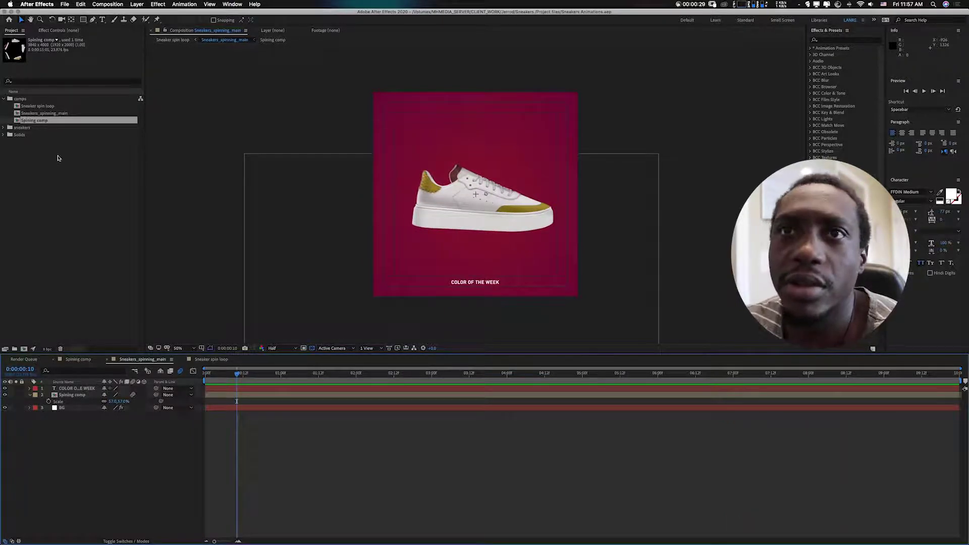
Expand the sneakers folder and inspect each of the five colorway PNG images in turn
{"action": "left_click", "coordinate": [4, 128]}
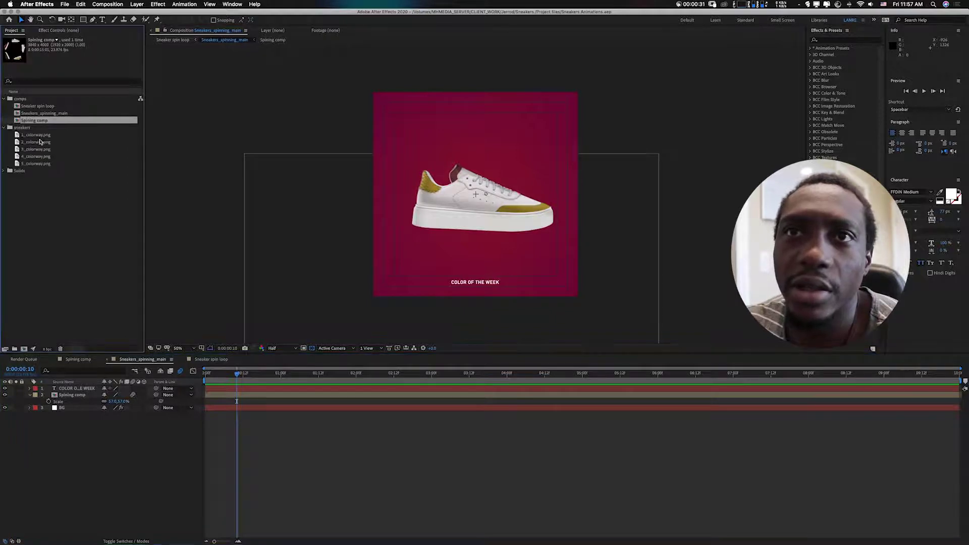
{"action": "left_click", "coordinate": [29, 137]}
{"action": "left_click", "coordinate": [30, 142]}
{"action": "left_click", "coordinate": [31, 150]}
{"action": "left_click", "coordinate": [31, 156]}
{"action": "left_click", "coordinate": [31, 164]}
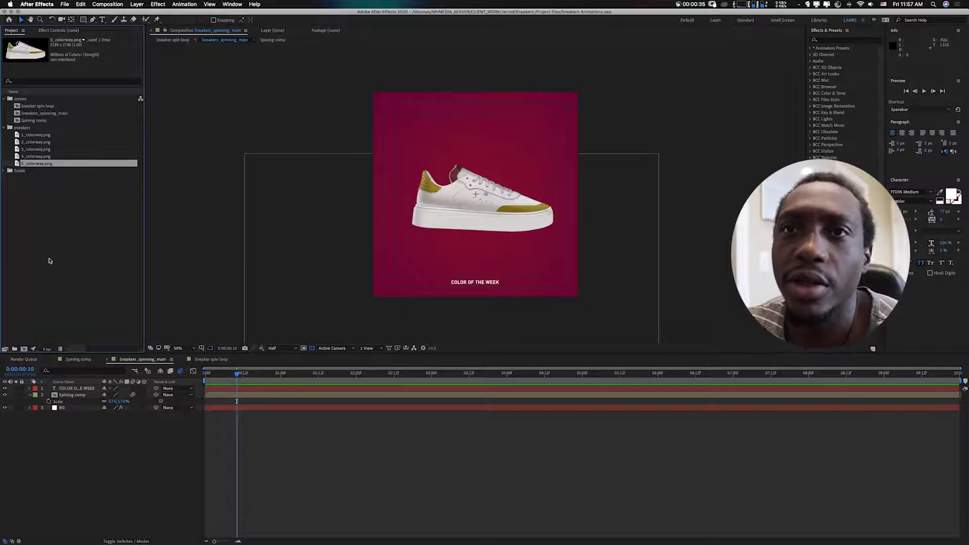
Create a new composition named "box comp" with a width and height of 800 px
{"action": "left_click", "coordinate": [23, 350]}
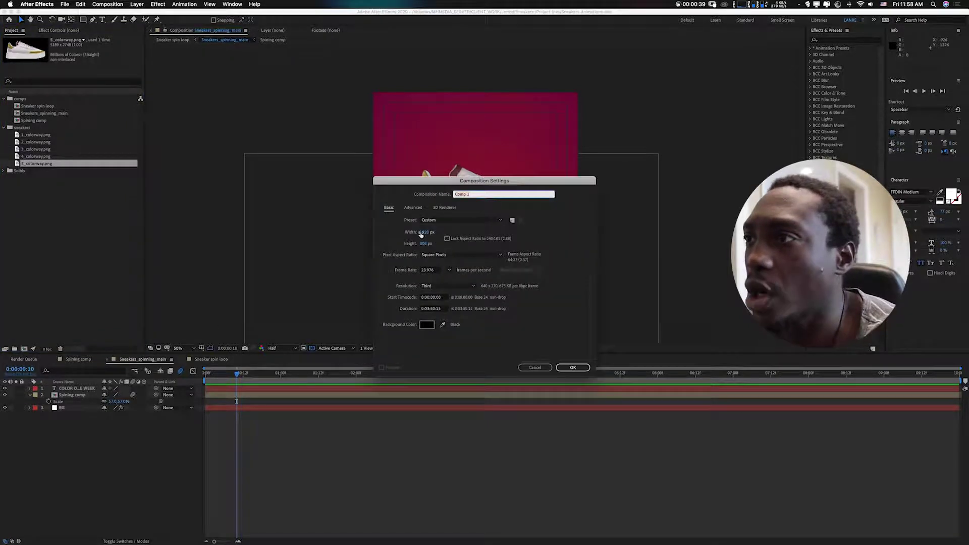
{"action": "left_click", "coordinate": [424, 233]}
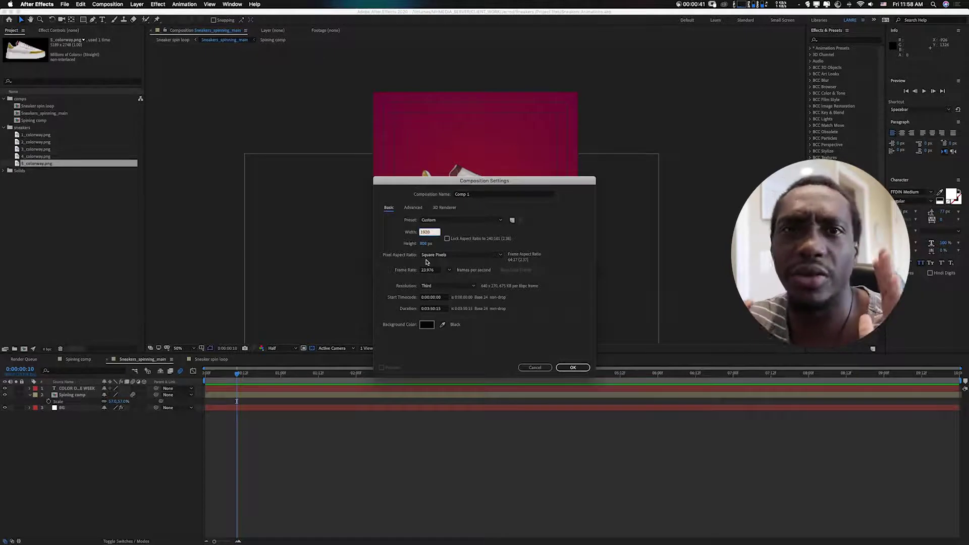
{"action": "type", "text": "800"}
{"action": "key", "text": "Tab"}
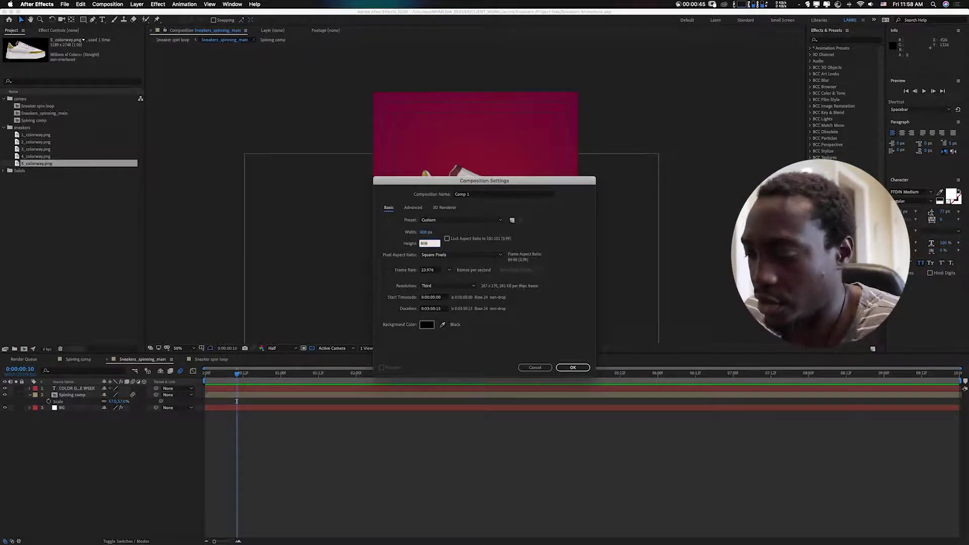
{"action": "type", "text": "800"}
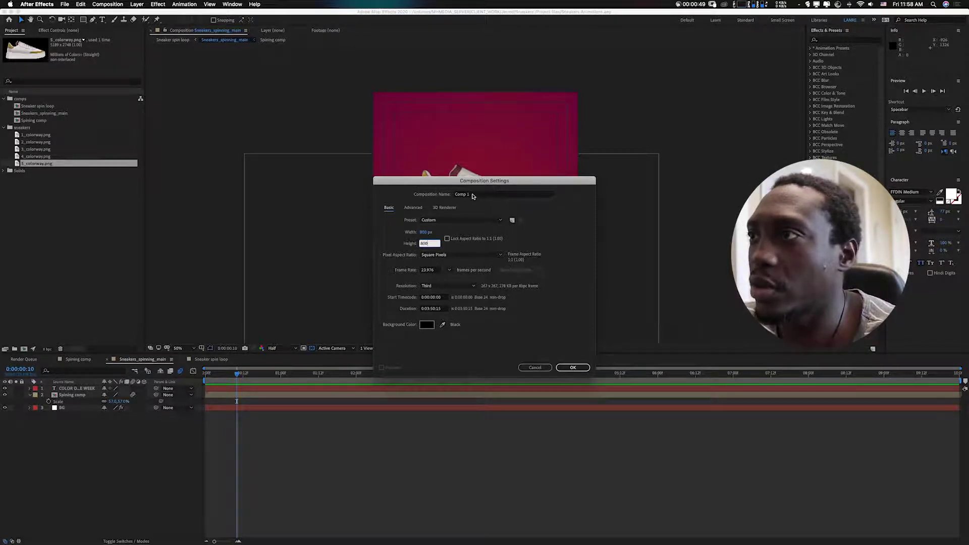
{"action": "left_click", "coordinate": [474, 194]}
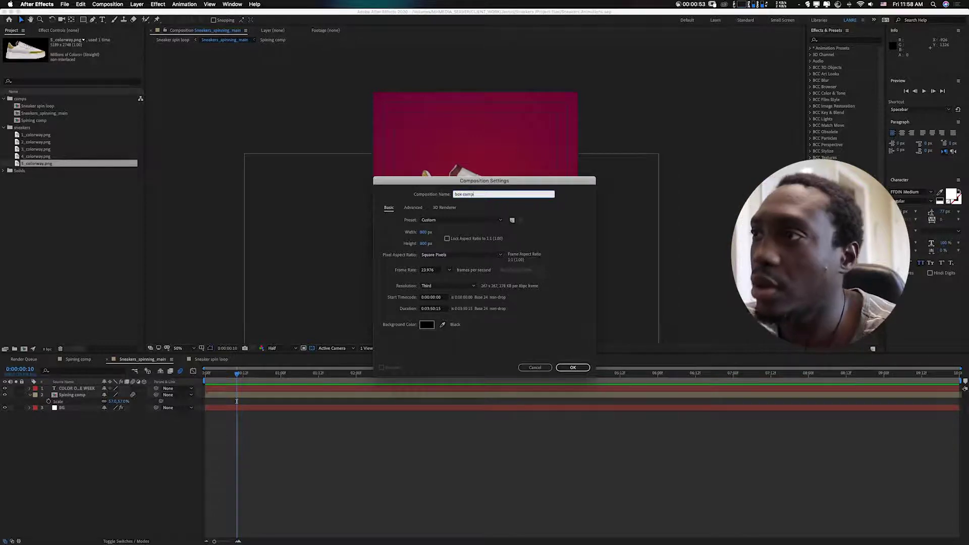
{"action": "left_click", "coordinate": [572, 367]}
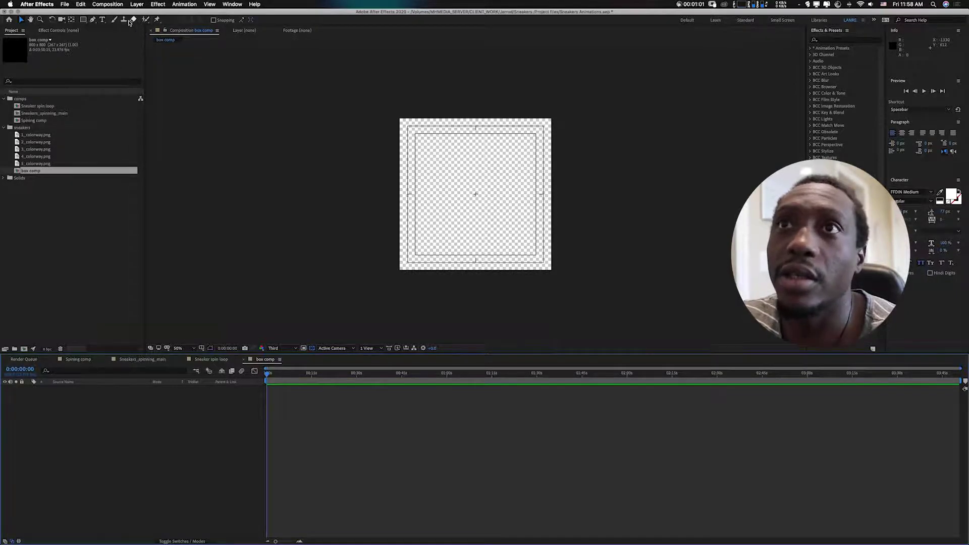
Draw a circle around the middle of box comp with the Ellipse Tool
{"action": "left_click", "coordinate": [83, 19]}
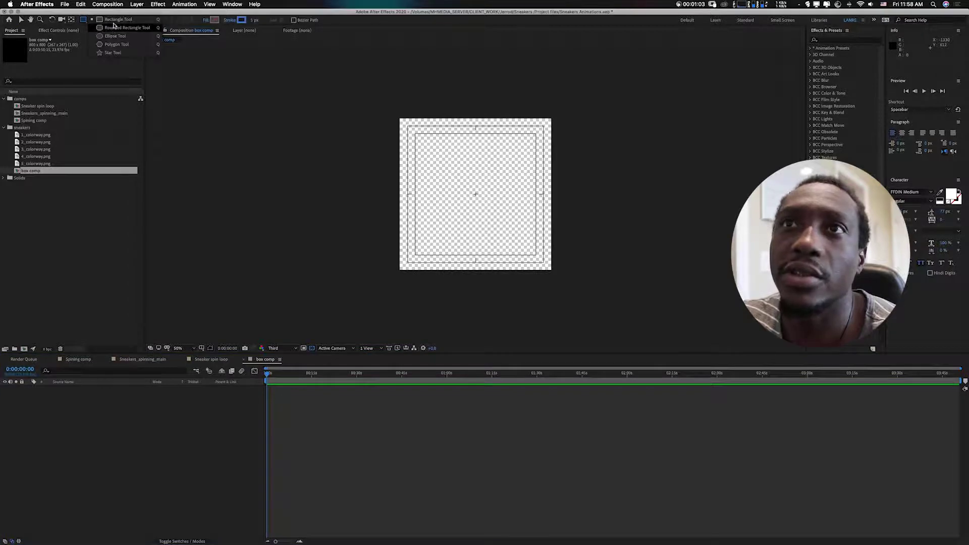
{"action": "left_click", "coordinate": [113, 36]}
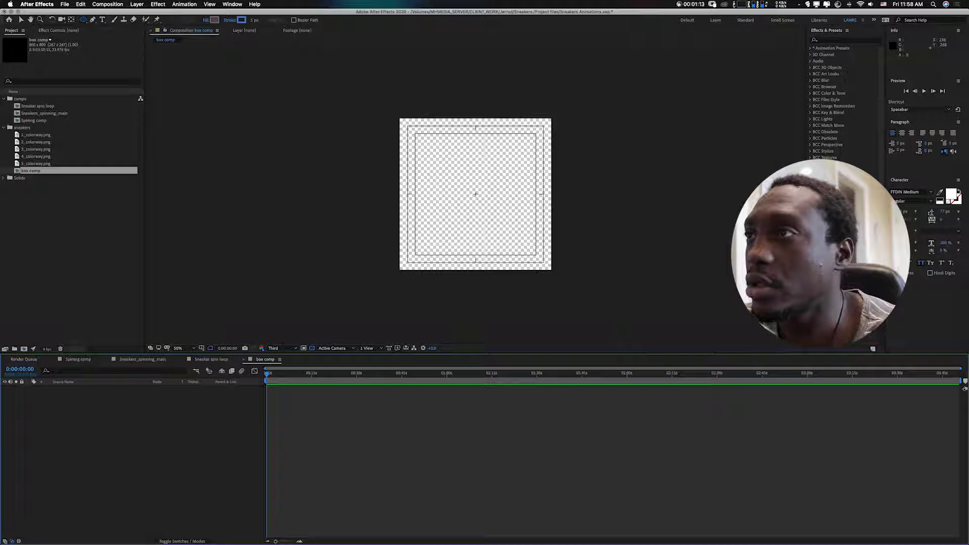
{"action": "mouse_move", "coordinate": [438, 159]}
{"action": "left_mouse_down"}
{"action": "mouse_move", "coordinate": [546, 268]}
{"action": "mouse_move", "coordinate": [523, 241]}
{"action": "mouse_move", "coordinate": [528, 248]}
{"action": "left_mouse_up"}
{"action": "key", "text": "space"}
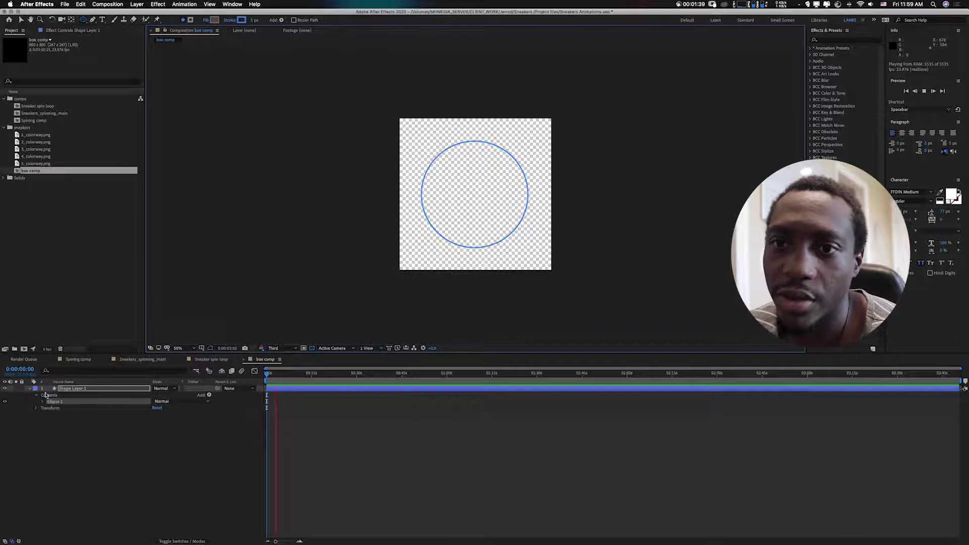
Collapse the new shape layer and rename it "circle"
{"action": "left_click", "coordinate": [30, 388]}
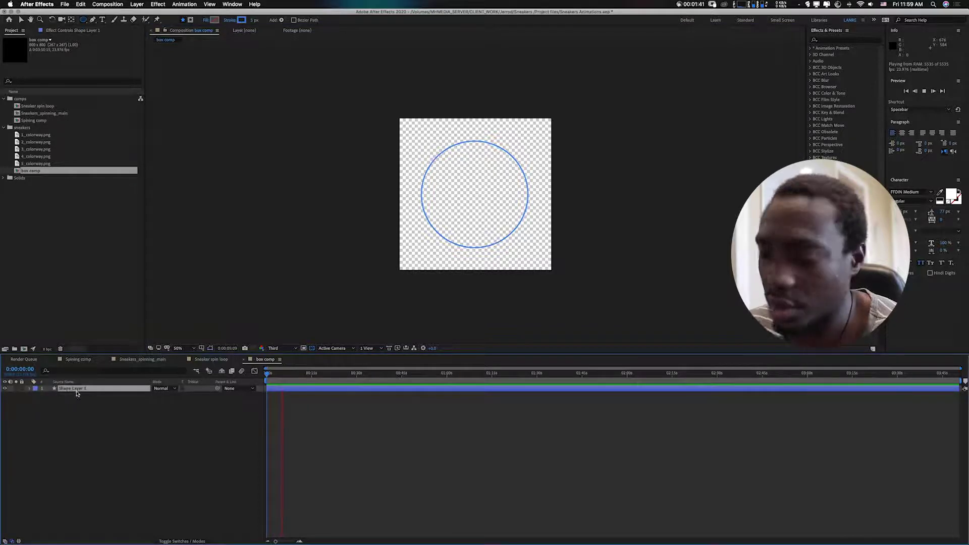
{"action": "key", "text": "Return"}
{"action": "type", "text": "circle"}
{"action": "key", "text": "Return"}
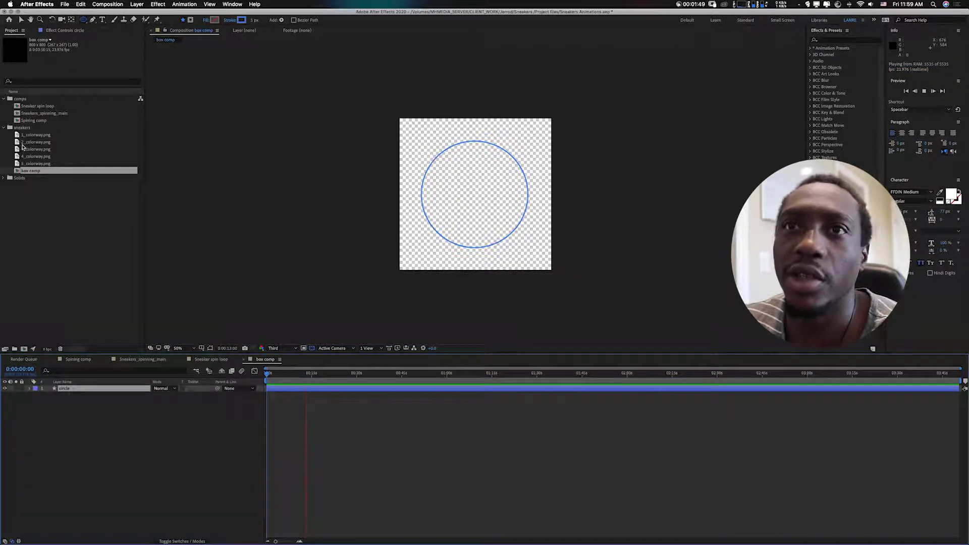
Add the five colorway PNG images to the box comp timeline beneath the circle layer and stop the preview
{"action": "left_click_drag", "start_coordinate": [9, 132], "coordinate": [79, 484]}
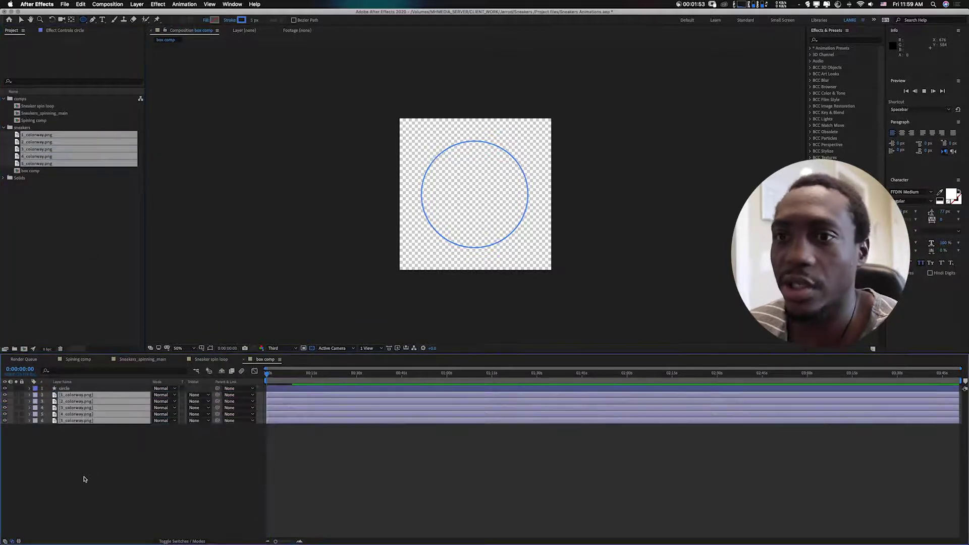
{"action": "key", "text": "space"}
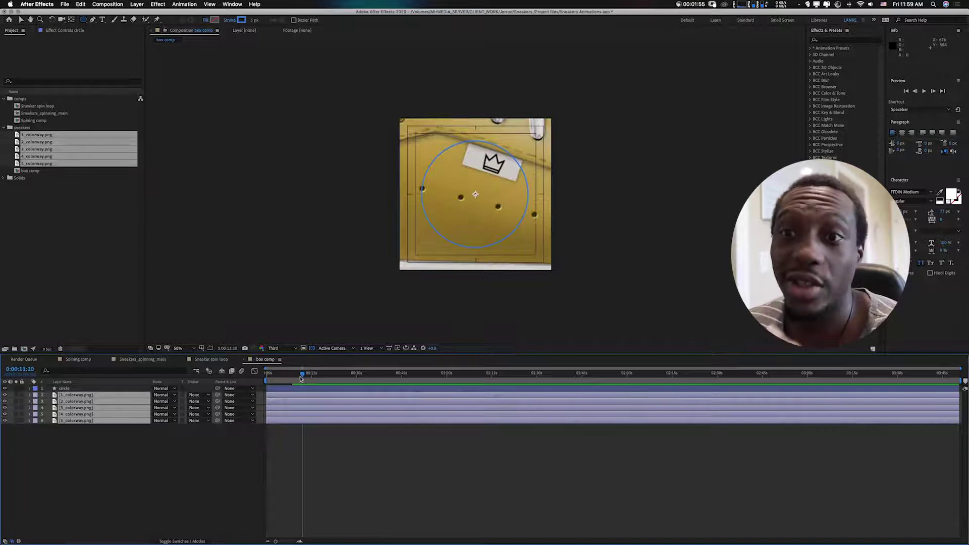
Set the Scale of all five colorway layers to 30%
{"action": "key", "text": "s"}
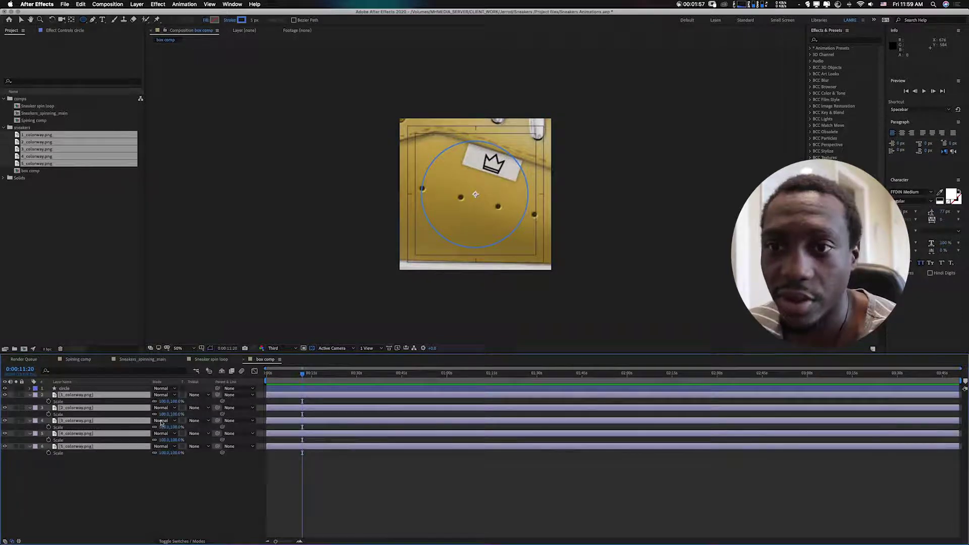
{"action": "left_click", "coordinate": [176, 402]}
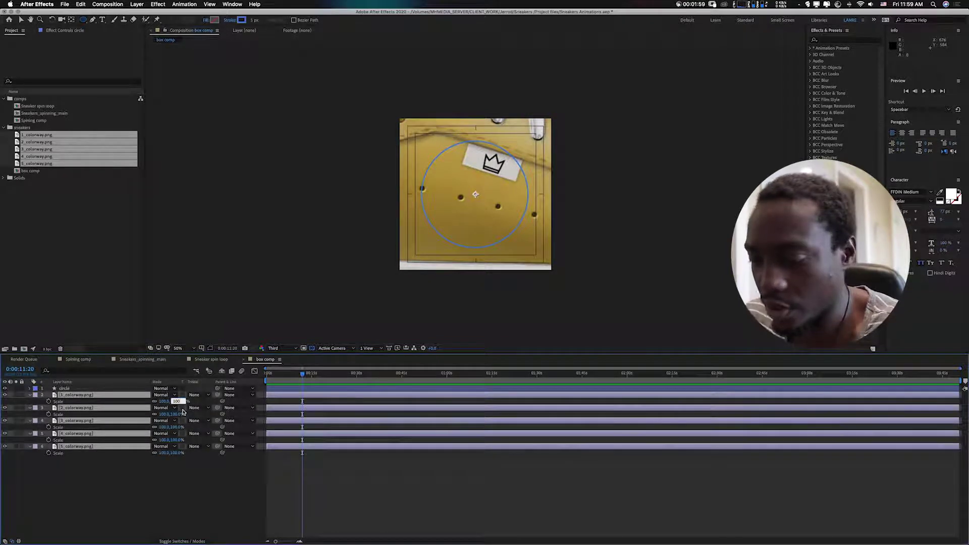
{"action": "type", "text": "30"}
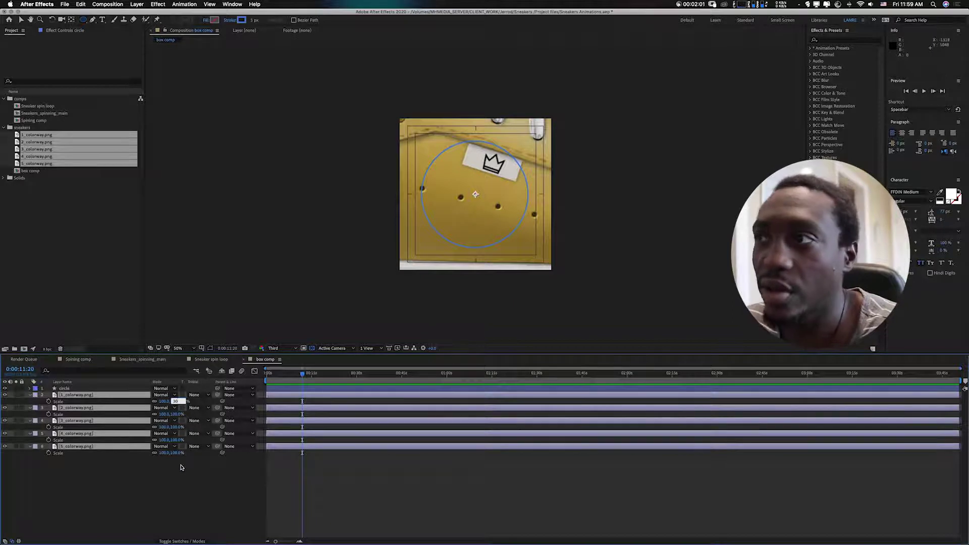
{"action": "key", "text": "Return"}
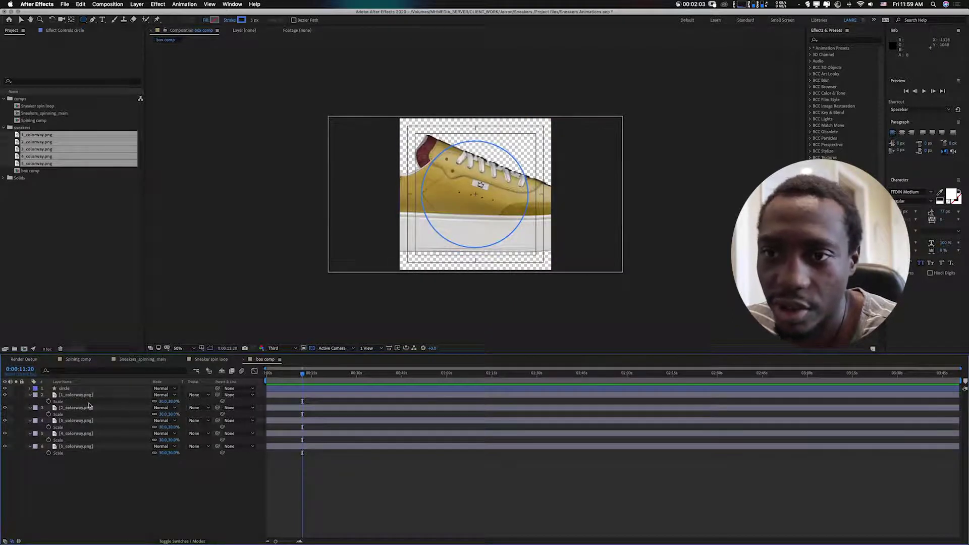
Reselect all five colorway layers and reduce their Scale to 10%
{"action": "left_click", "coordinate": [83, 395]}
{"action": "left_click", "coordinate": [82, 447], "text": "shift"}
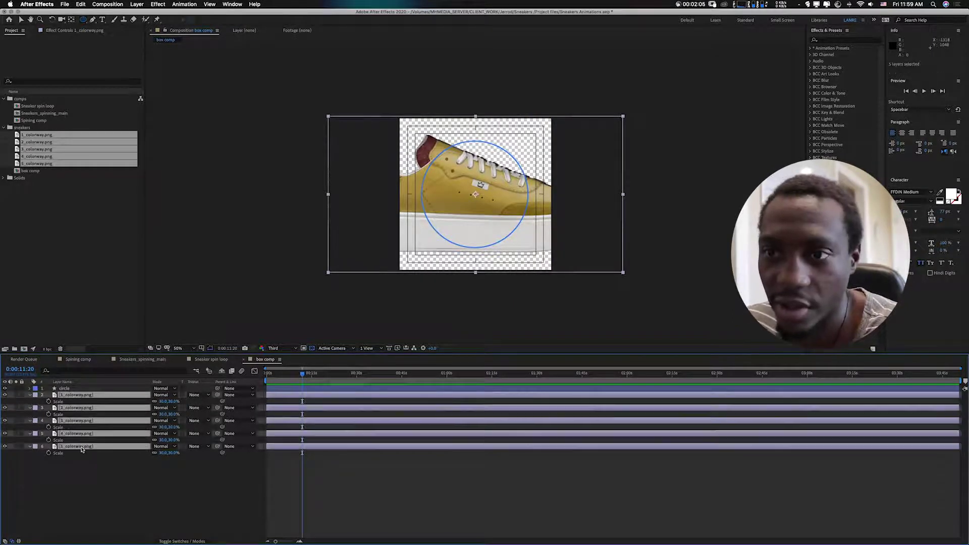
{"action": "left_click", "coordinate": [172, 401]}
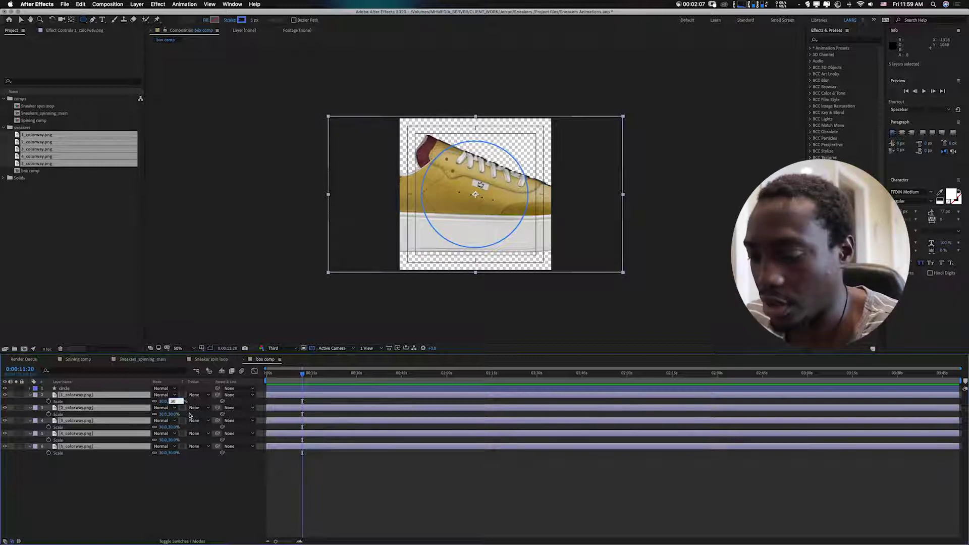
{"action": "type", "text": "10"}
{"action": "key", "text": "Return"}
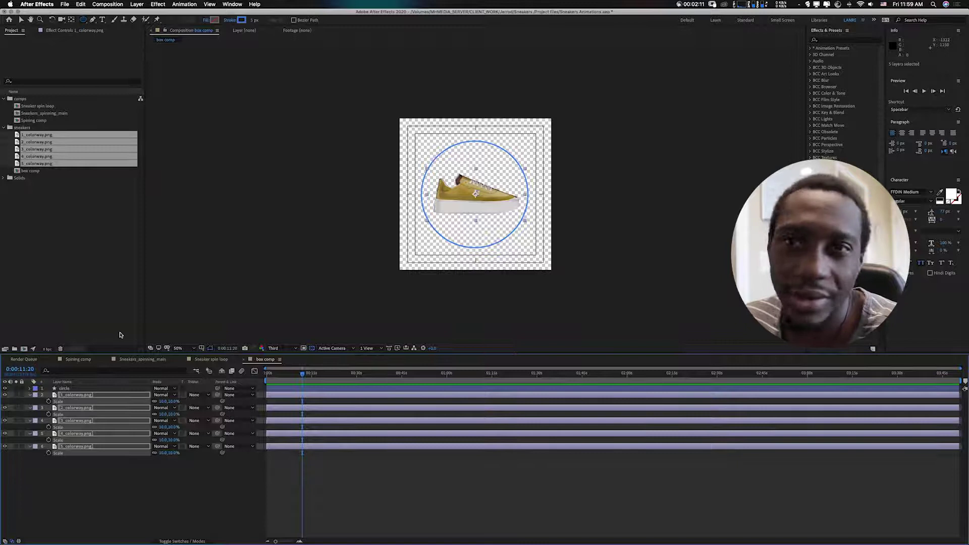
Enlarge the circle layer to a Scale of about 132% so it nearly fills the composition
{"action": "left_click", "coordinate": [62, 389]}
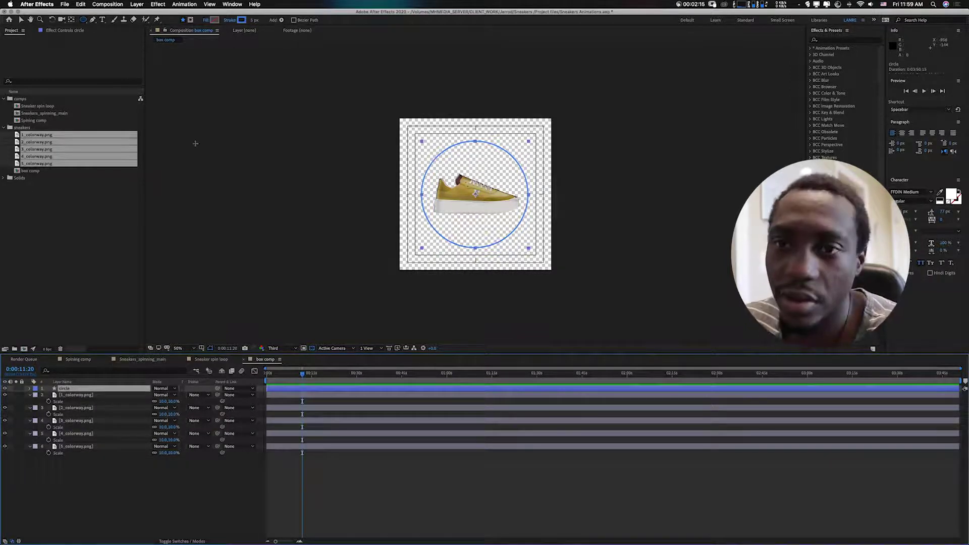
{"action": "key", "text": "s"}
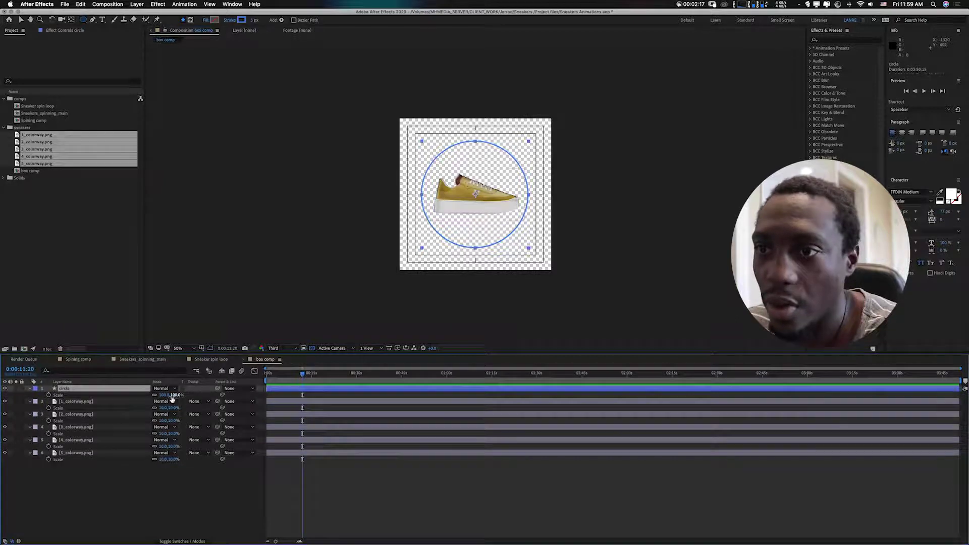
{"action": "left_click_drag", "start_coordinate": [175, 397], "coordinate": [185, 395]}
{"action": "key", "text": "Return"}
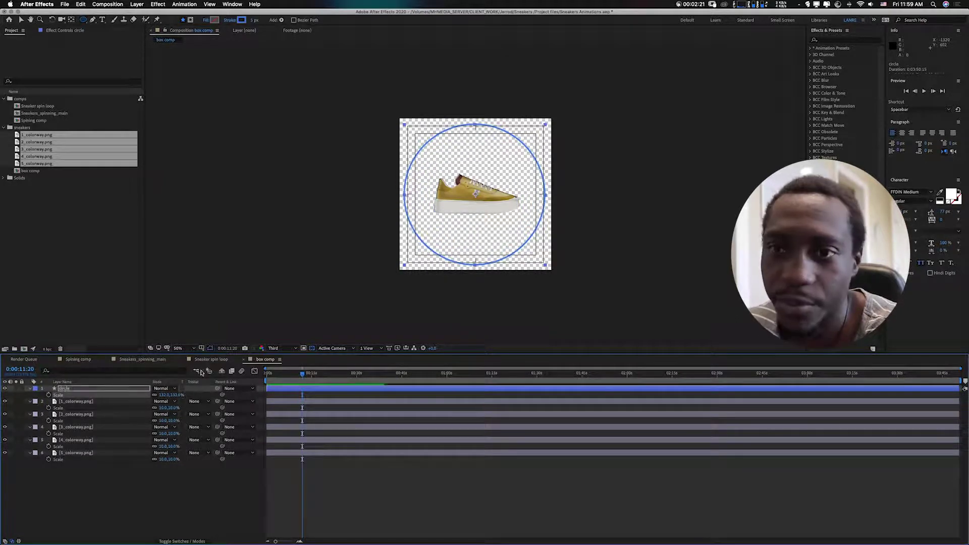
Select the five colorway layers again and try a Scale of 5% on them
{"action": "left_click", "coordinate": [73, 403]}
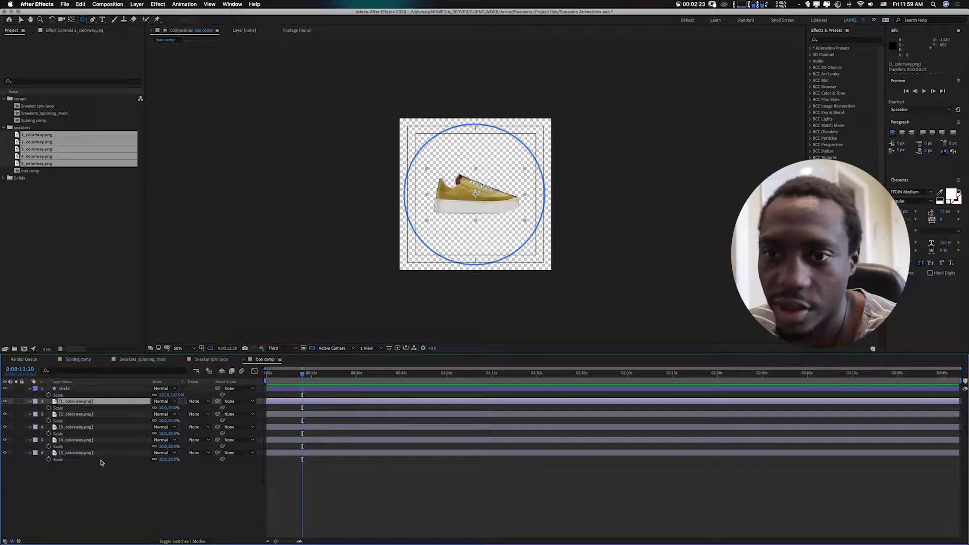
{"action": "left_click", "coordinate": [95, 455], "text": "shift"}
{"action": "left_click", "coordinate": [173, 407]}
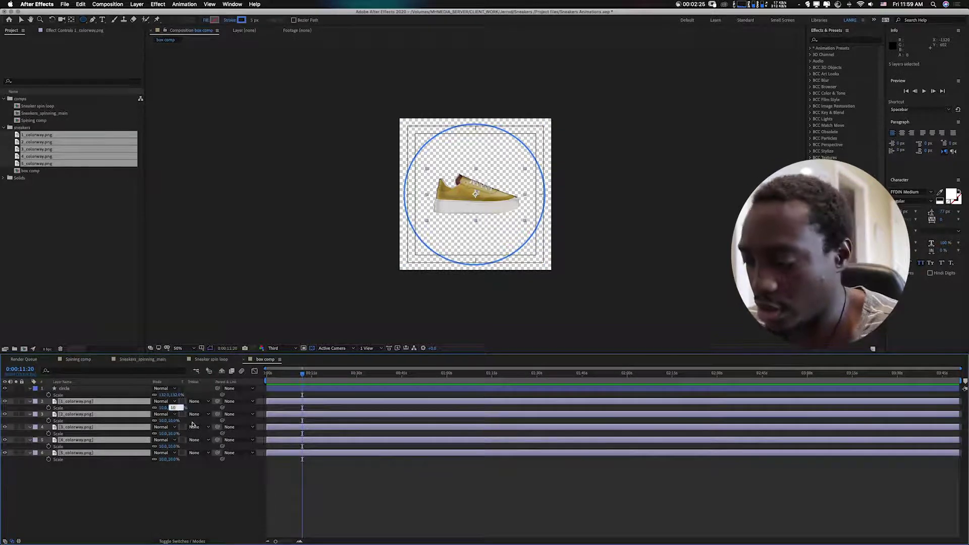
{"action": "type", "text": "5"}
{"action": "key", "text": "Return"}
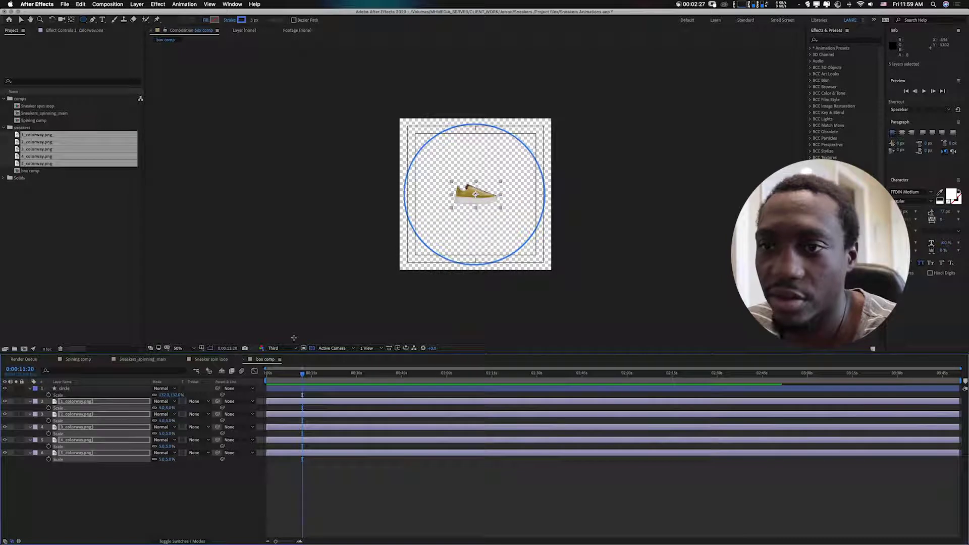
Set the Scale of the five colorway layers to 7% and deselect them
{"action": "left_click", "coordinate": [169, 408]}
{"action": "type", "text": "7"}
{"action": "left_click", "coordinate": [160, 479]}
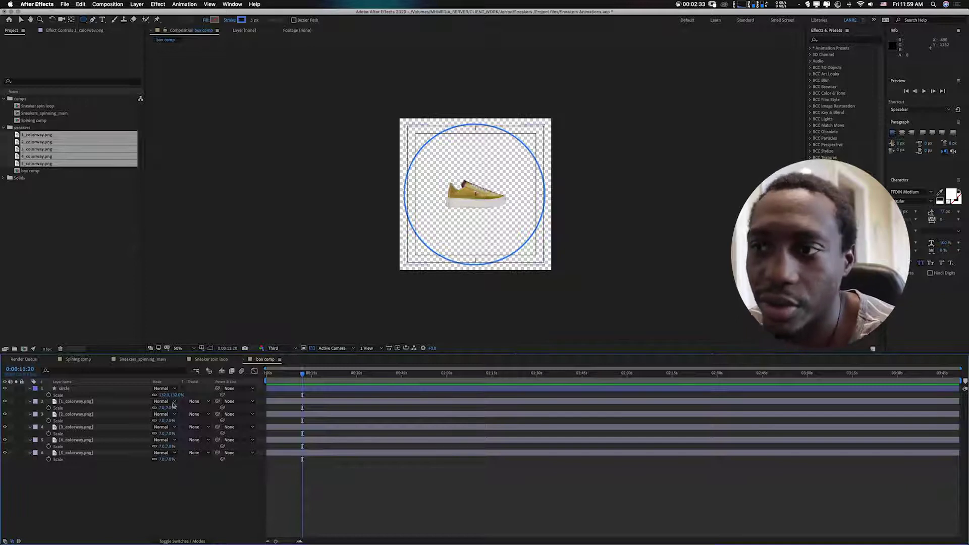
Return to the start of the timeline and move the 1_colorway.png sneaker straight up onto the circle's top edge, at position 400, 32
{"action": "left_click_drag", "start_coordinate": [278, 374], "coordinate": [259, 386]}
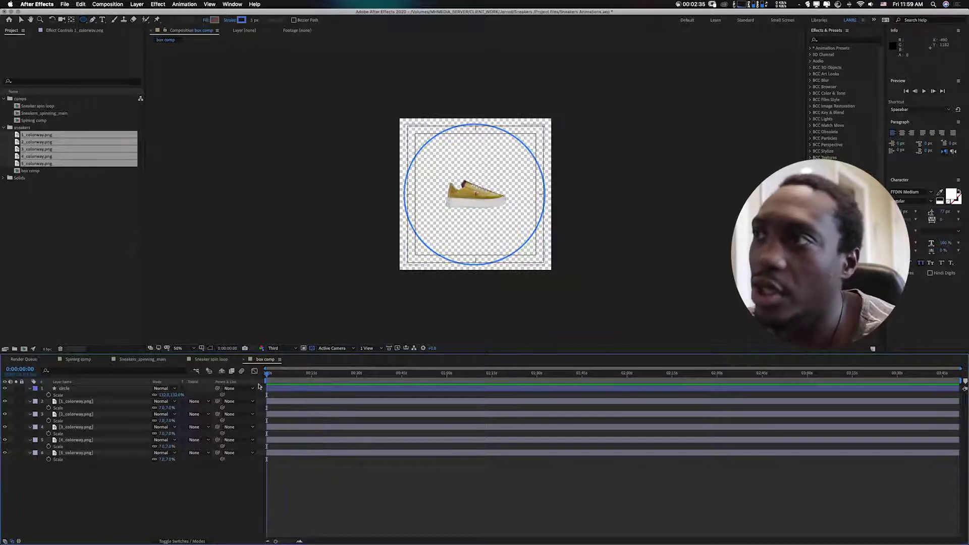
{"action": "left_click", "coordinate": [68, 402]}
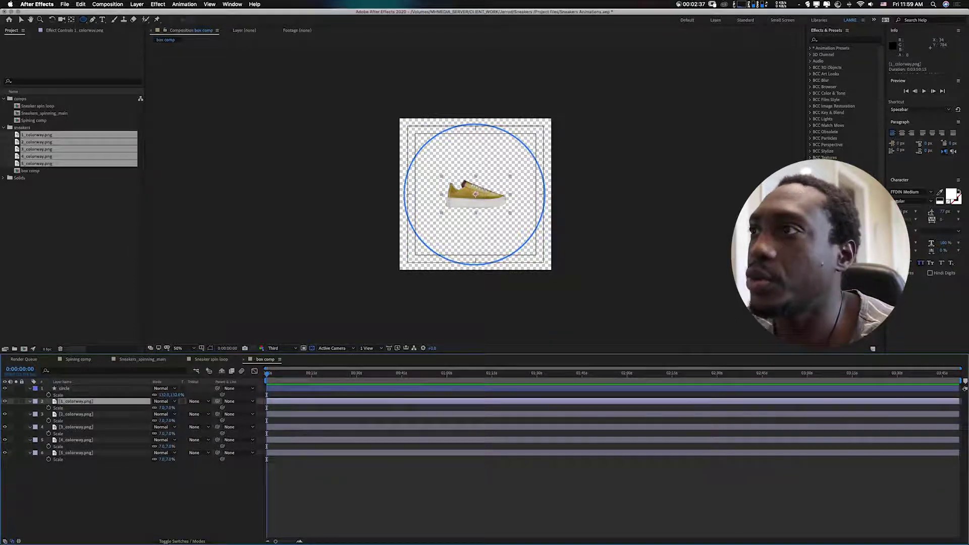
{"action": "key", "text": "v"}
{"action": "left_click_drag", "start_coordinate": [483, 208], "coordinate": [482, 135]}
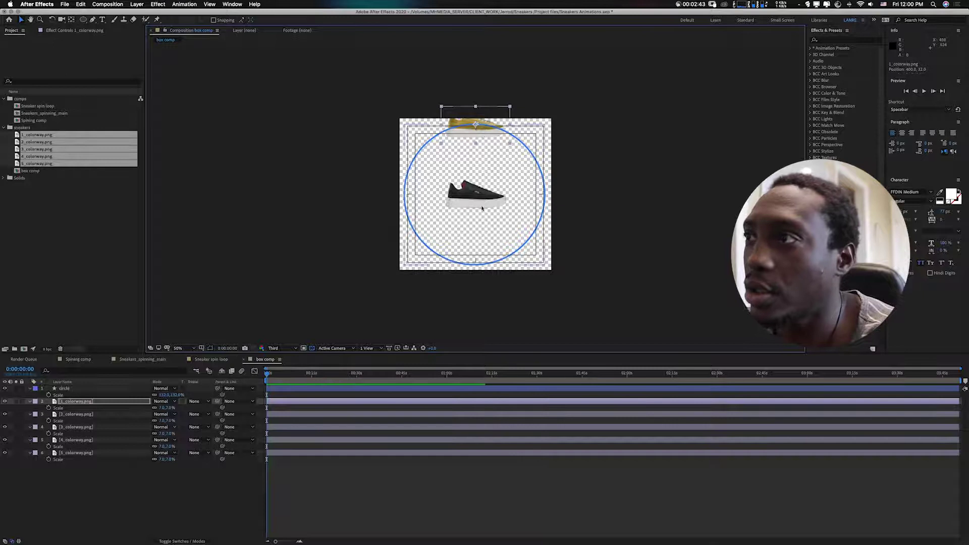
{"action": "left_click", "coordinate": [405, 207]}
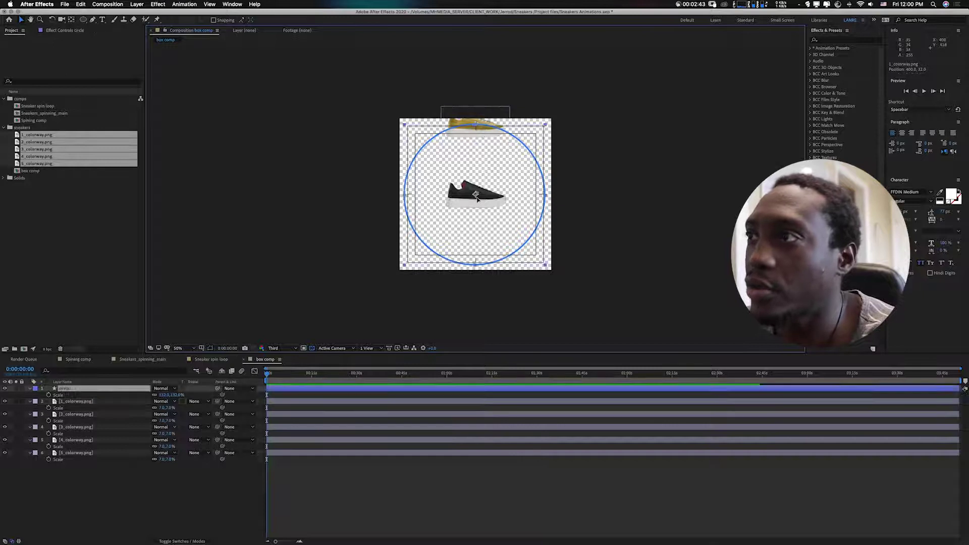
Move the 2_colorway.png sneaker onto the circle's upper-right edge at about 734, 242 and 3_colorway.png onto its lower-right edge at about 690, 622
{"action": "left_click", "coordinate": [70, 418]}
{"action": "left_click_drag", "start_coordinate": [470, 202], "coordinate": [529, 174]}
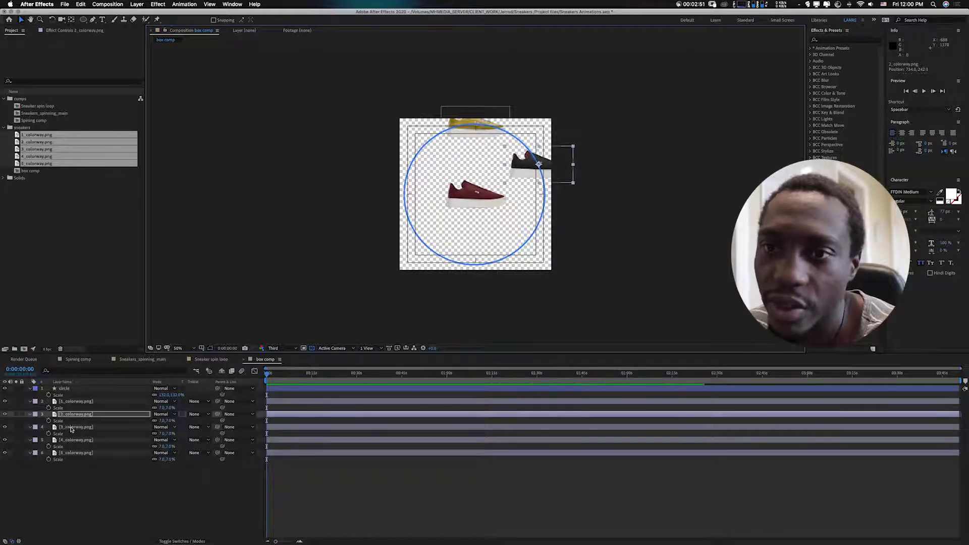
{"action": "key", "text": "super+Down"}
{"action": "left_click_drag", "start_coordinate": [475, 202], "coordinate": [523, 244]}
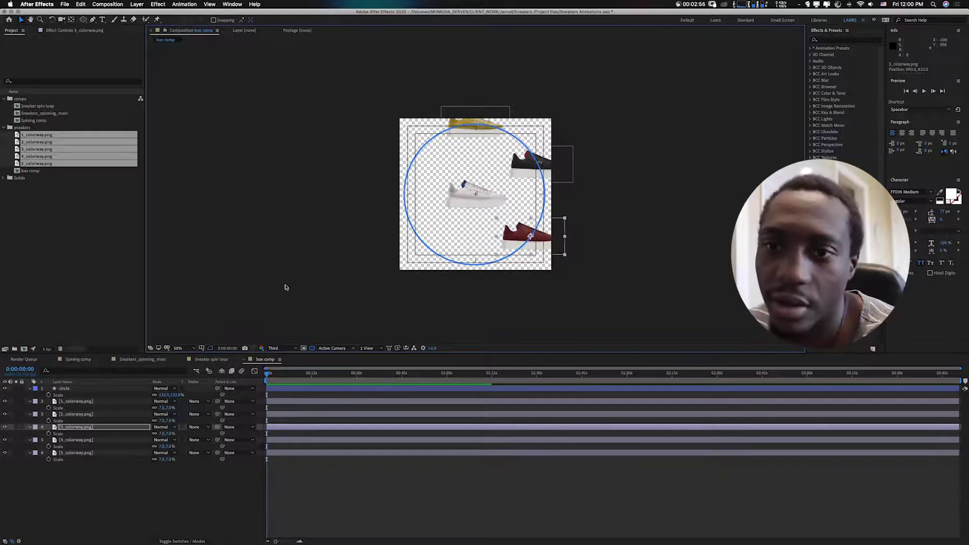
Move the 4_colorway.png sneaker onto the circle's lower-left edge and the 5_colorway.png sneaker onto its upper-left edge
{"action": "left_click", "coordinate": [71, 440]}
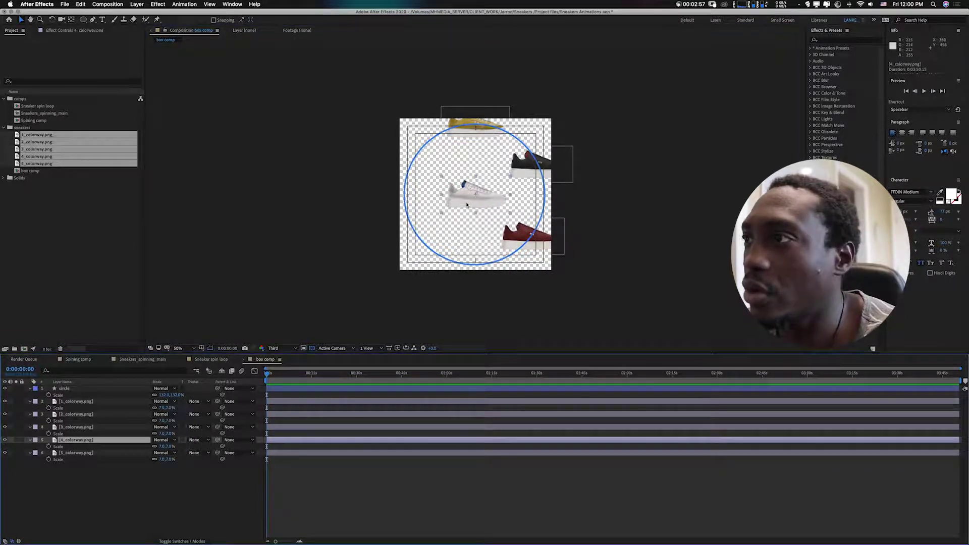
{"action": "left_click_drag", "start_coordinate": [447, 231], "coordinate": [414, 257]}
{"action": "key", "text": "super+Down"}
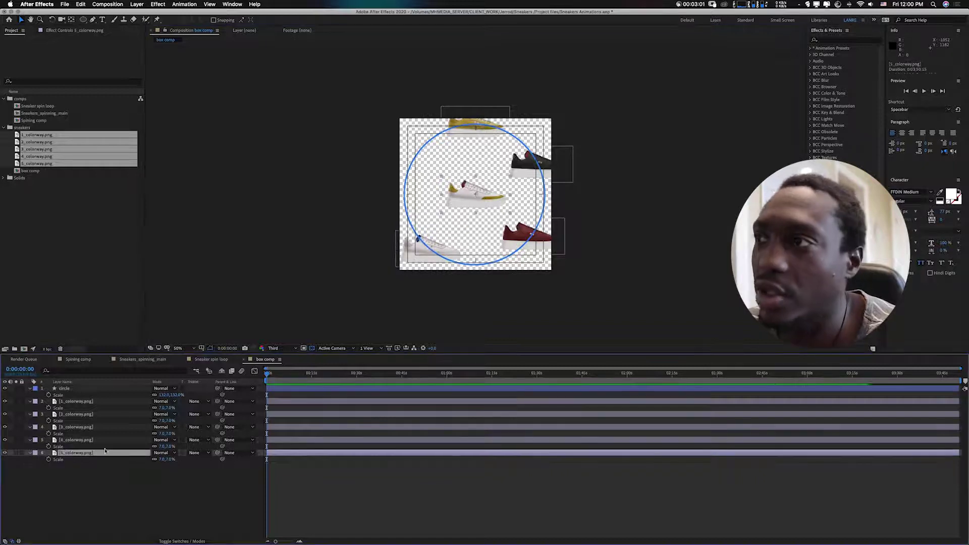
{"action": "left_click_drag", "start_coordinate": [464, 195], "coordinate": [402, 171]}
Even out the spacing by nudging 4_colorway.png to about 120, 654, 3_colorway.png to about 674, 638 and 2_colorway.png to about 740, 270
{"action": "left_click", "coordinate": [419, 252]}
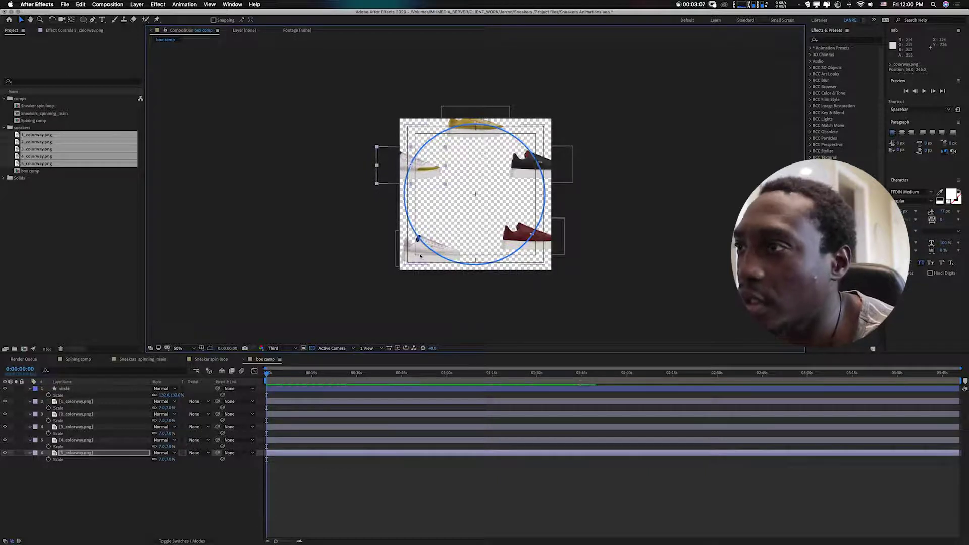
{"action": "left_click", "coordinate": [72, 442]}
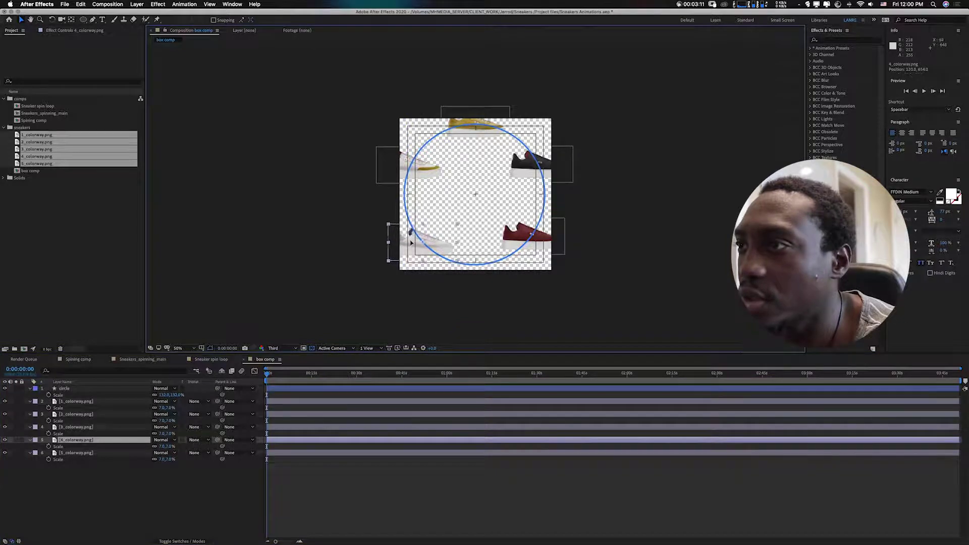
{"action": "left_click", "coordinate": [72, 428]}
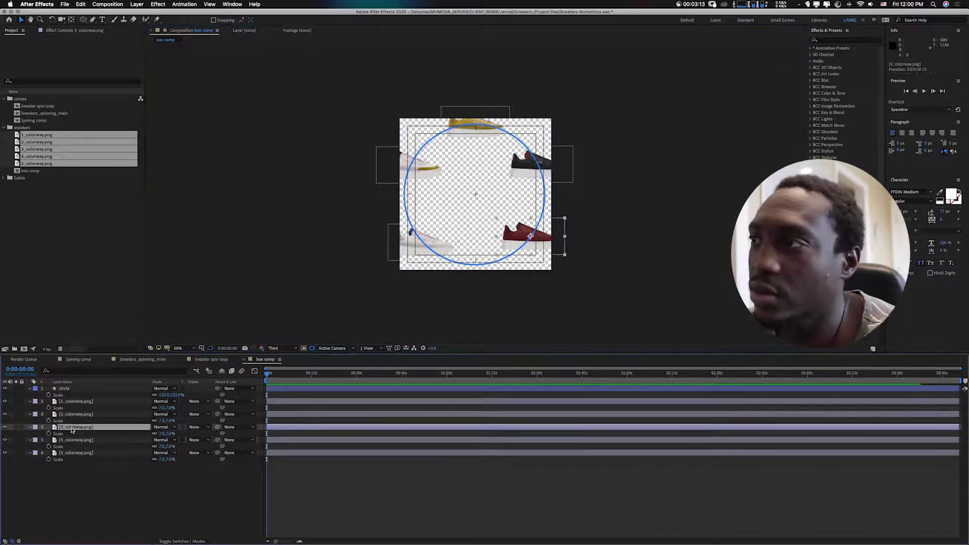
{"action": "left_click_drag", "start_coordinate": [519, 243], "coordinate": [516, 245]}
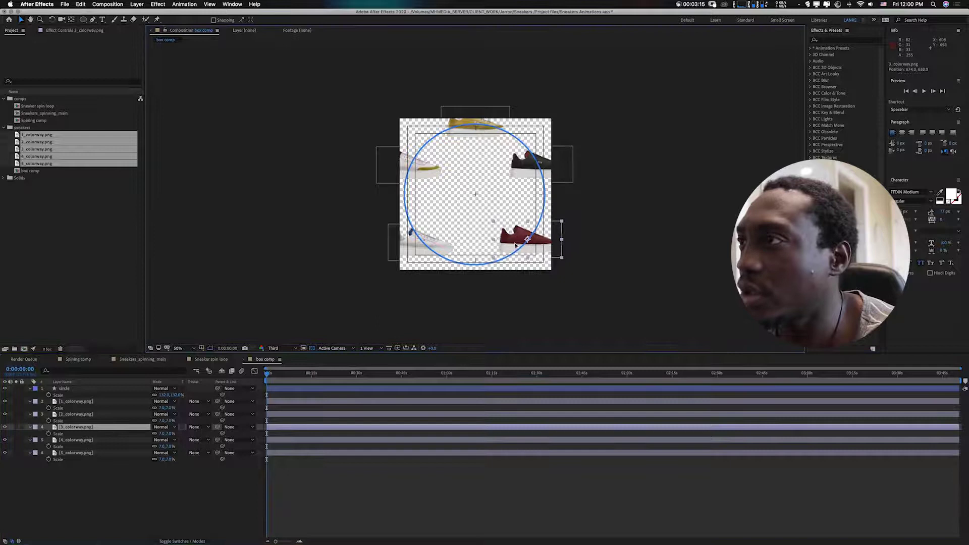
{"action": "key", "text": "super+Up"}
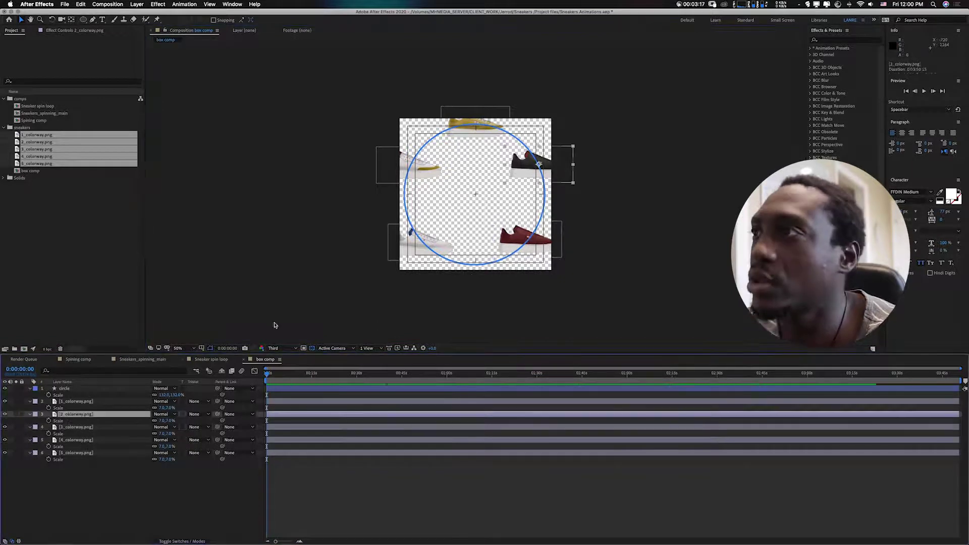
{"action": "left_click_drag", "start_coordinate": [527, 170], "coordinate": [526, 175]}
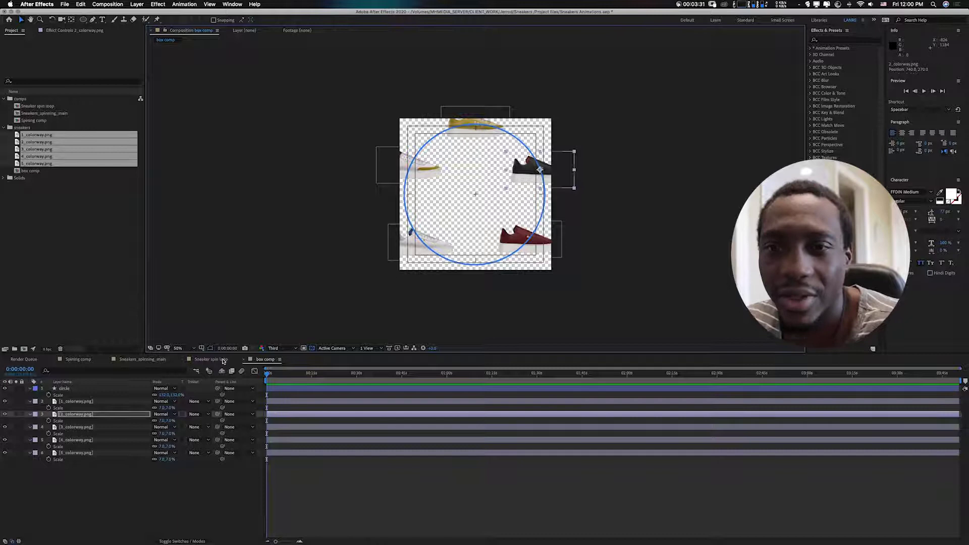
Select all five colorway layers and parent them to the circle layer
{"action": "left_click", "coordinate": [71, 479]}
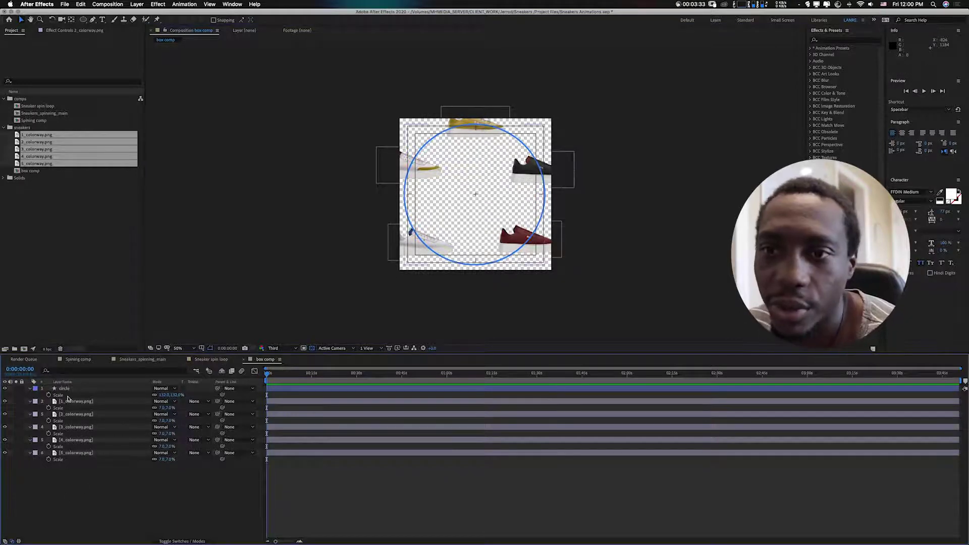
{"action": "left_click", "coordinate": [77, 402]}
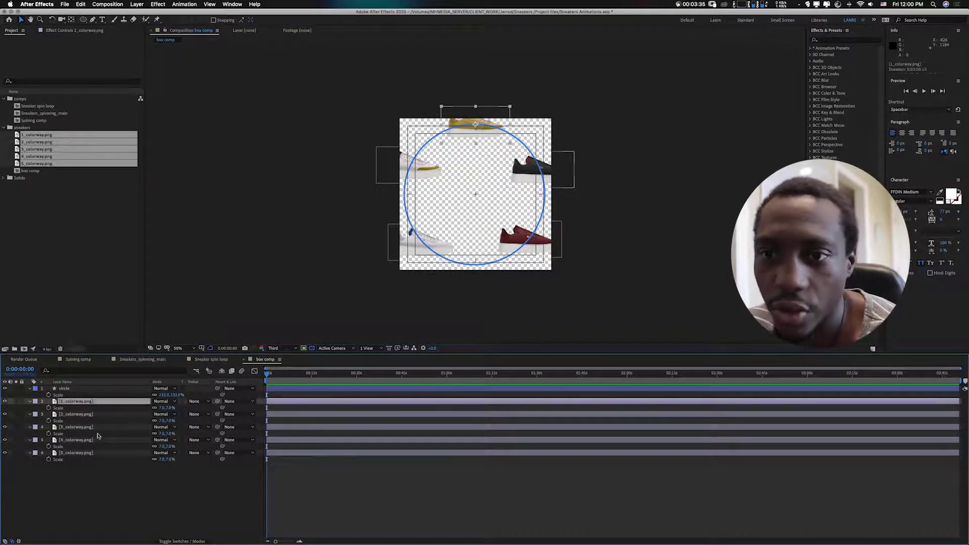
{"action": "left_click", "coordinate": [76, 455], "text": "shift"}
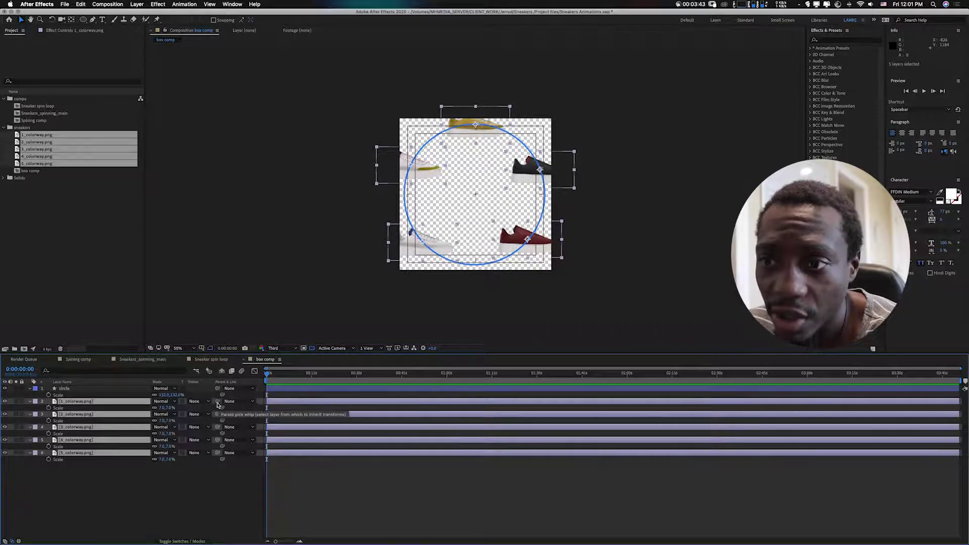
{"action": "left_click_drag", "start_coordinate": [217, 403], "coordinate": [62, 390]}
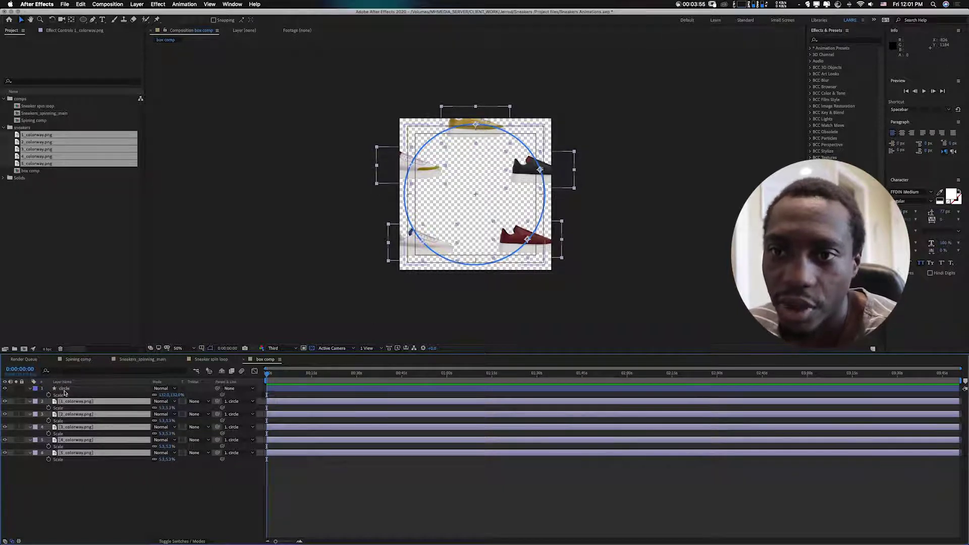
Reduce the circle layer's Scale to about 102% and set a Rotation keyframe on it at the start of the timeline
{"action": "left_click", "coordinate": [65, 389]}
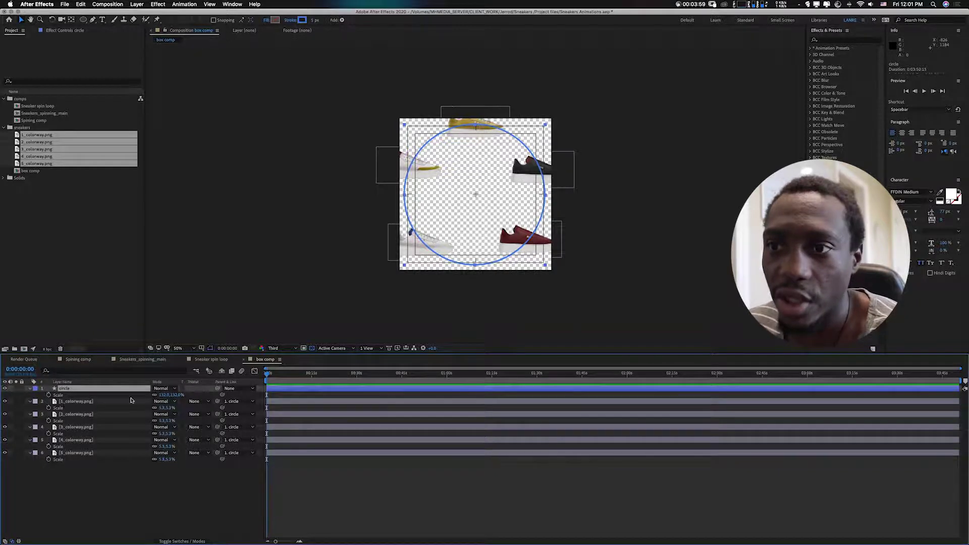
{"action": "mouse_move", "coordinate": [173, 395]}
{"action": "left_mouse_down"}
{"action": "mouse_move", "coordinate": [148, 398]}
{"action": "mouse_move", "coordinate": [222, 398]}
{"action": "mouse_move", "coordinate": [177, 403]}
{"action": "left_mouse_up"}
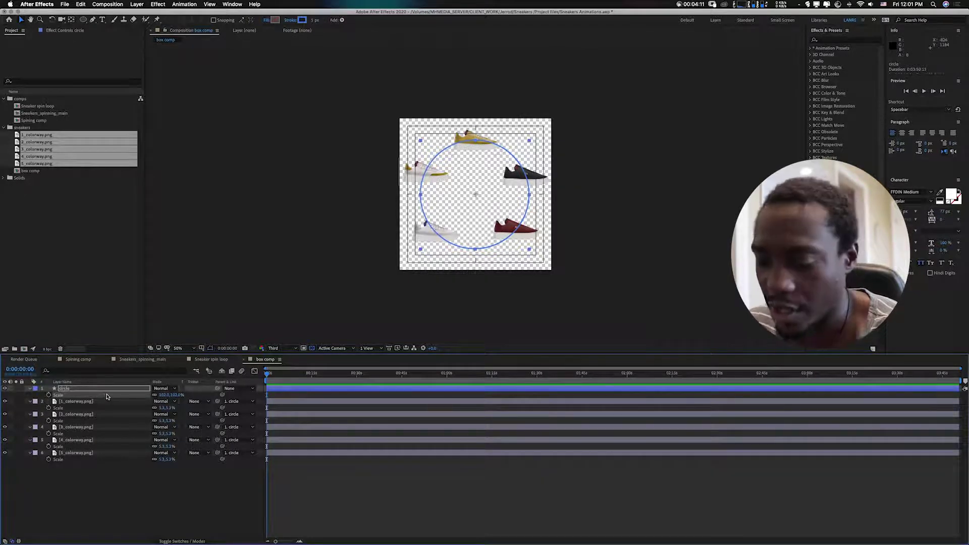
{"action": "key", "text": "r"}
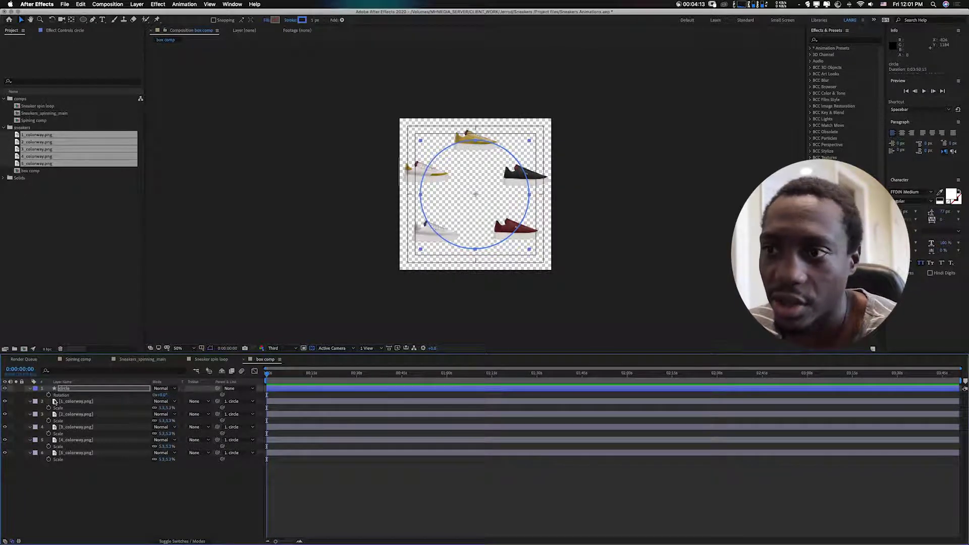
{"action": "left_click", "coordinate": [48, 395]}
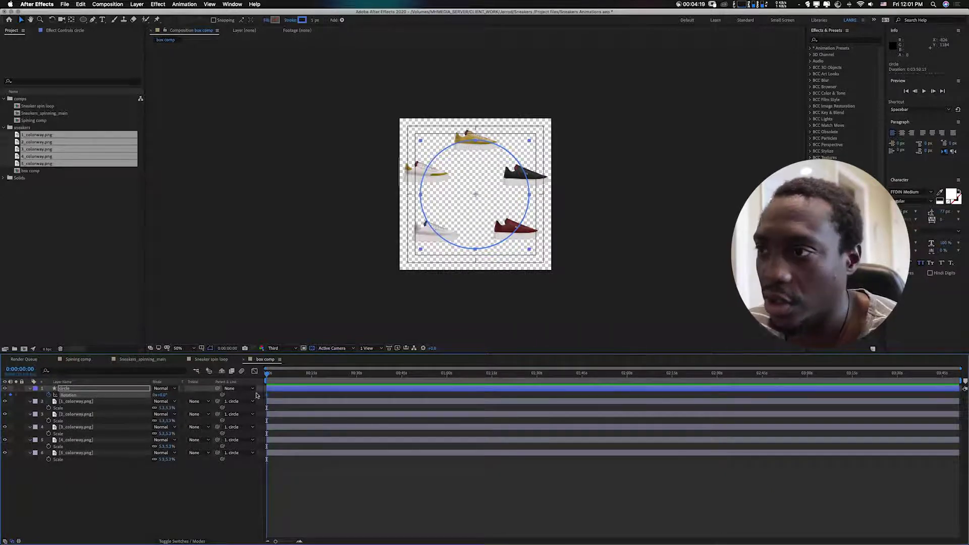
End the work area at 0:00:15:00 and trim the composition to the work area
{"action": "left_click_drag", "start_coordinate": [312, 381], "coordinate": [311, 381]}
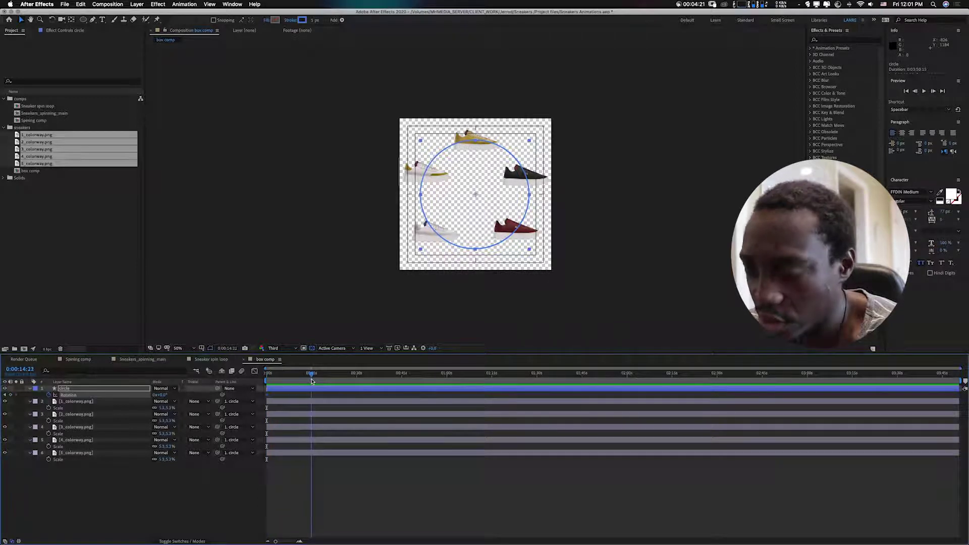
{"action": "key", "text": "n"}
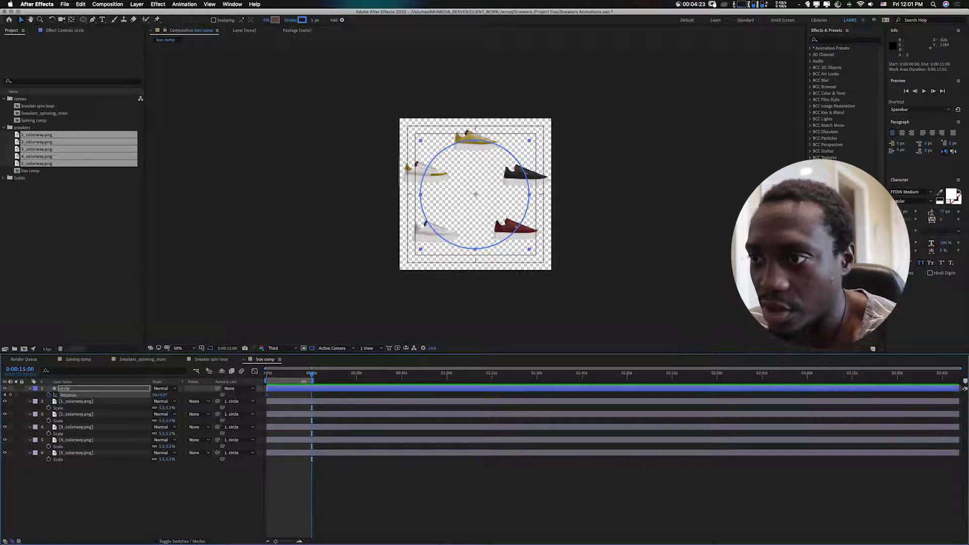
{"action": "right_click", "coordinate": [303, 381]}
{"action": "left_click", "coordinate": [328, 406]}
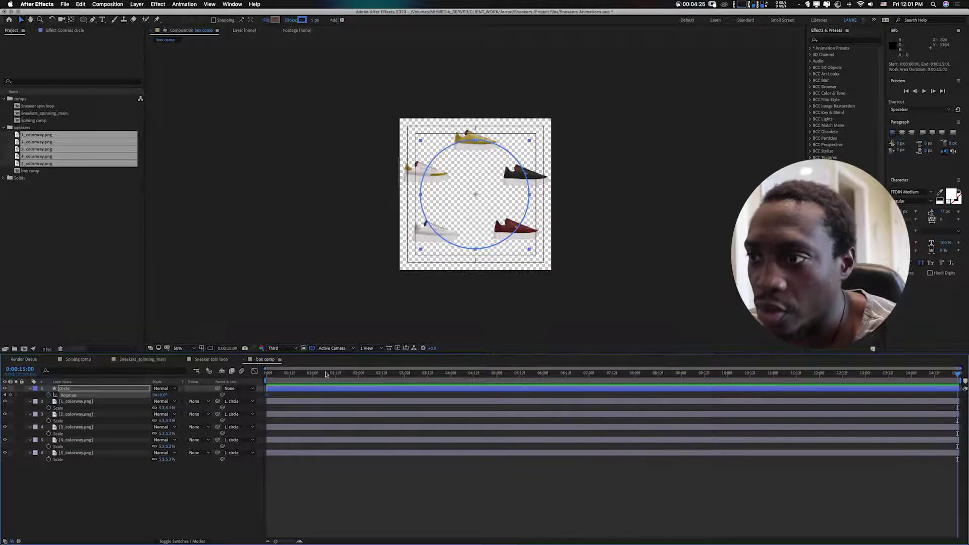
Set the circle's Rotation to 1x+4.0° at 0:00:01:00 and preview the spin from the start
{"action": "left_click", "coordinate": [313, 379]}
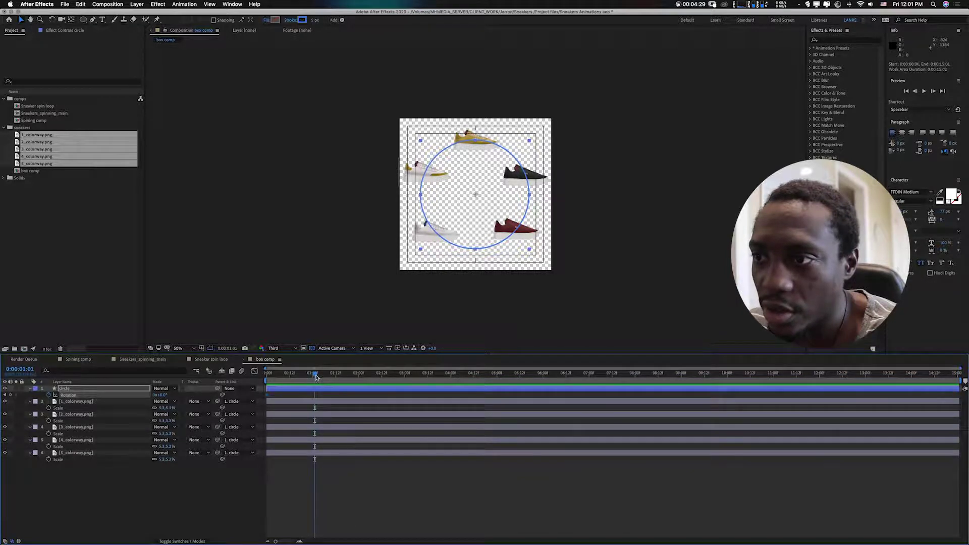
{"action": "key", "text": "alt+shift+s"}
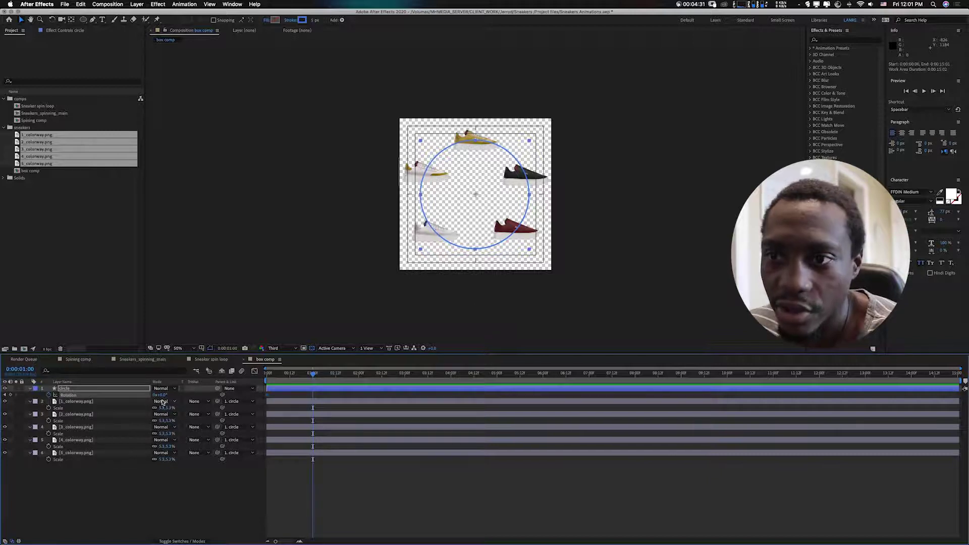
{"action": "left_click_drag", "start_coordinate": [162, 396], "coordinate": [314, 407]}
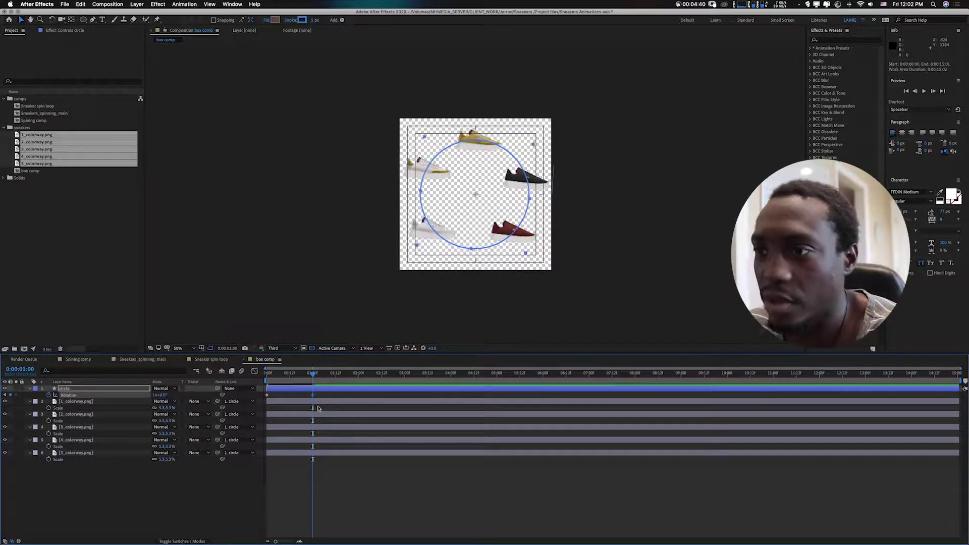
{"action": "left_click", "coordinate": [266, 376]}
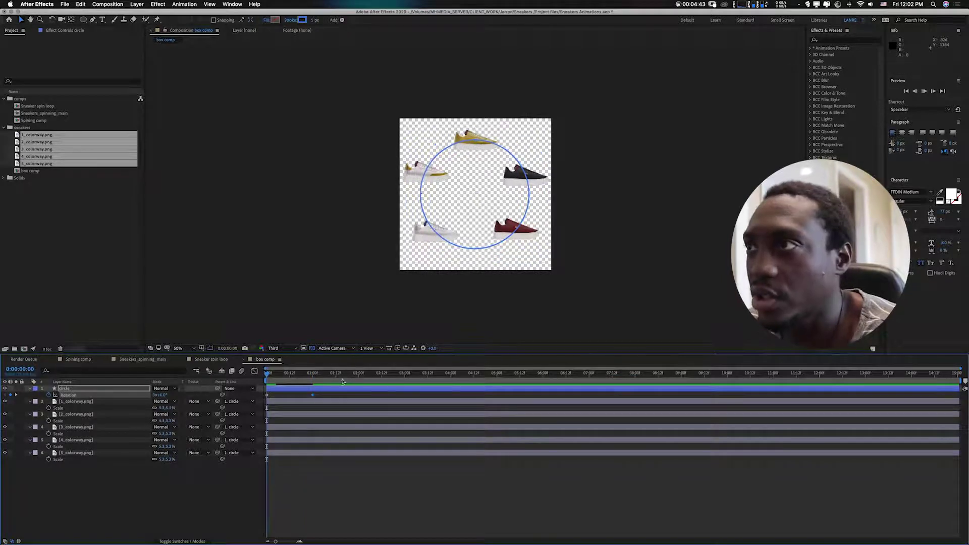
{"action": "key", "text": "space"}
{"action": "key", "text": "space"}
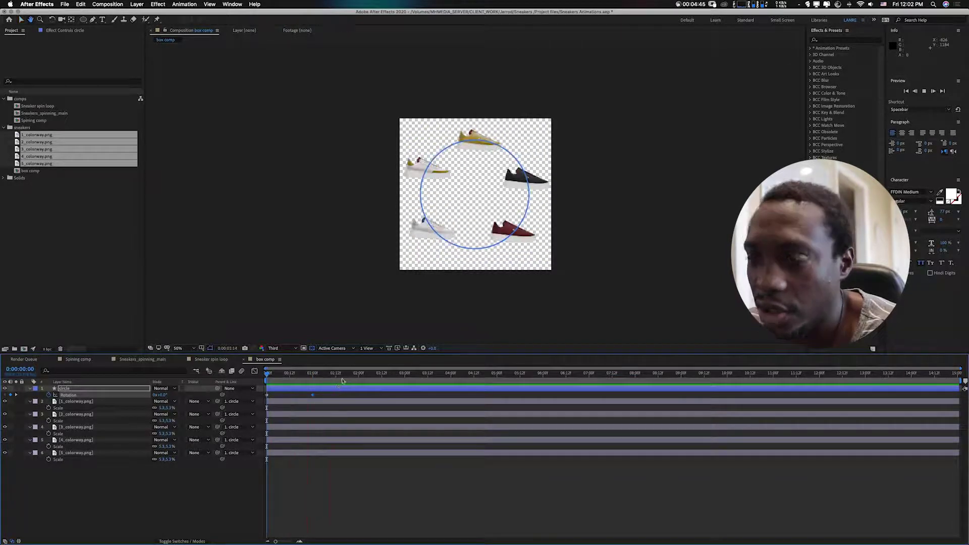
Slow the spin by moving the circle's second Rotation keyframe to about 5 seconds, and preview it
{"action": "left_click_drag", "start_coordinate": [313, 399], "coordinate": [399, 402]}
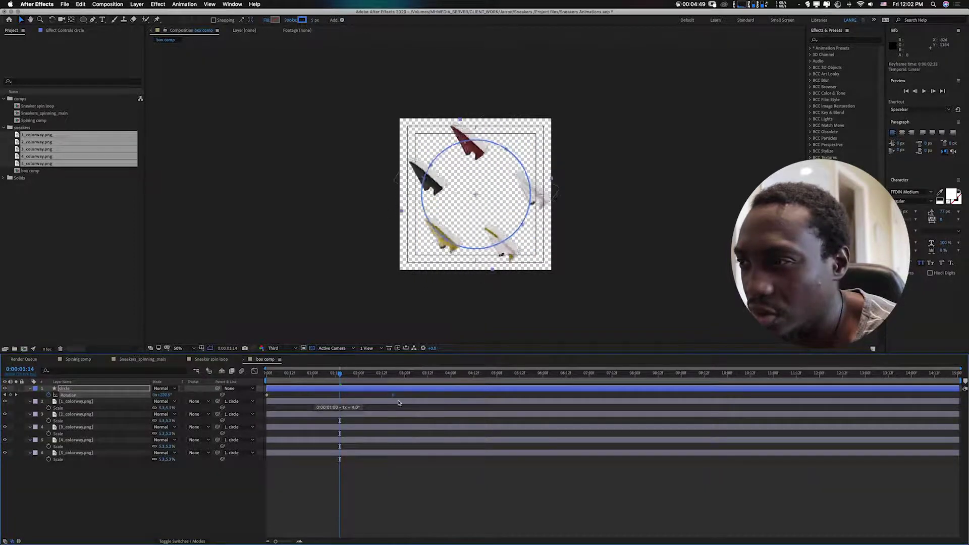
{"action": "left_click_drag", "start_coordinate": [483, 400], "coordinate": [498, 400]}
{"action": "key", "text": "space"}
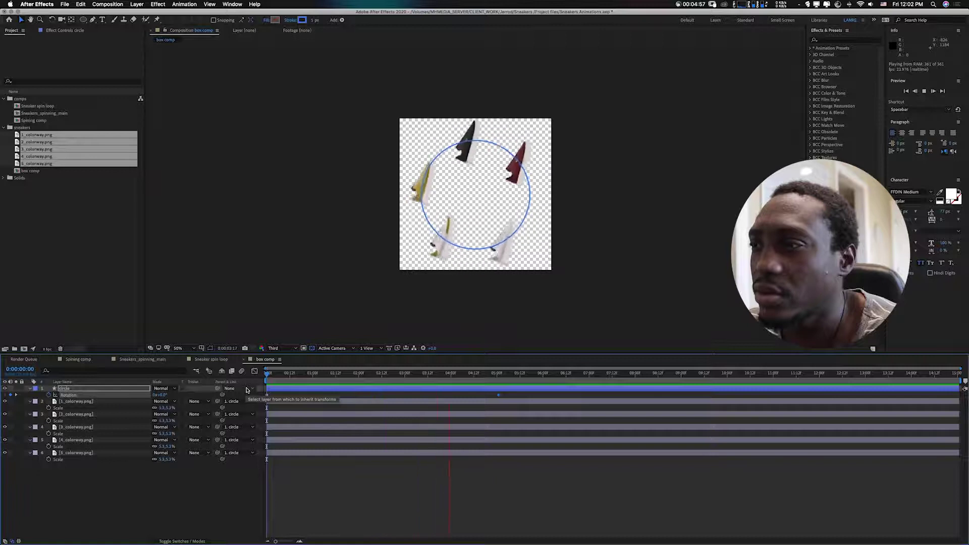
{"action": "key", "text": "space"}
Apply Easy Ease to both Rotation keyframes of the circle layer and preview the spin from the start
{"action": "left_click_drag", "start_coordinate": [507, 400], "coordinate": [263, 401]}
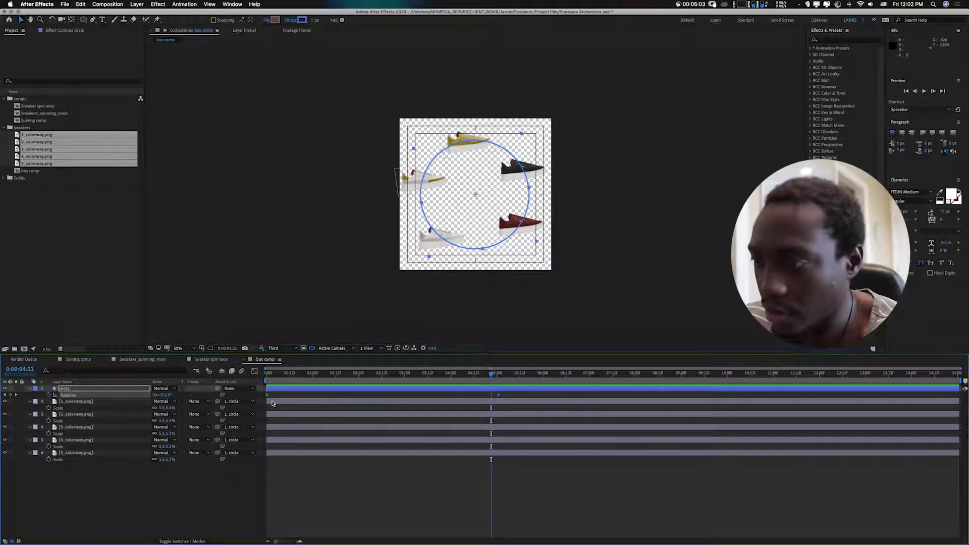
{"action": "key", "text": "F9"}
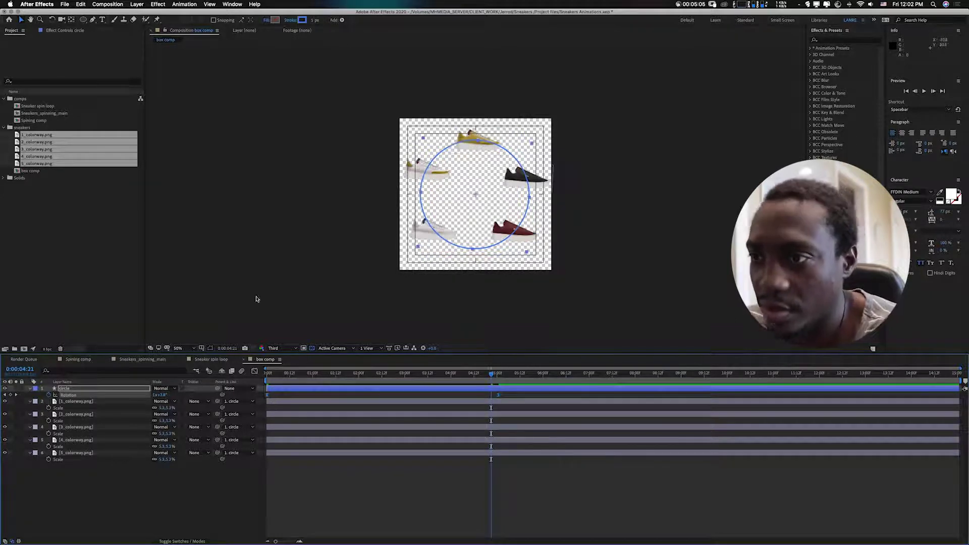
{"action": "left_click", "coordinate": [265, 374]}
{"action": "key", "text": "space"}
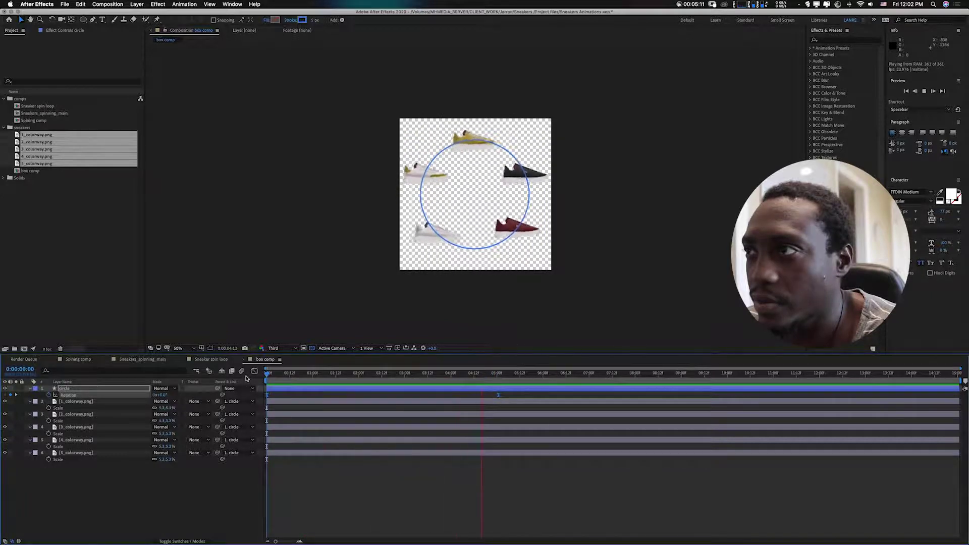
{"action": "key", "text": "space"}
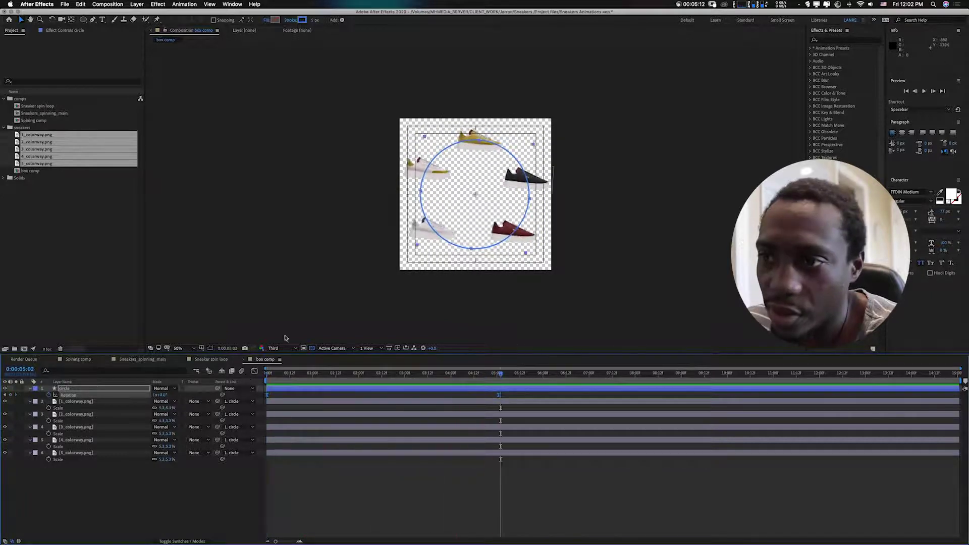
Lengthen the influence handles of both Rotation keyframes in the speed graph, stretching the ending one further for a slower stop, and preview
{"action": "left_click", "coordinate": [254, 372]}
{"action": "left_click_drag", "start_coordinate": [553, 483], "coordinate": [463, 516]}
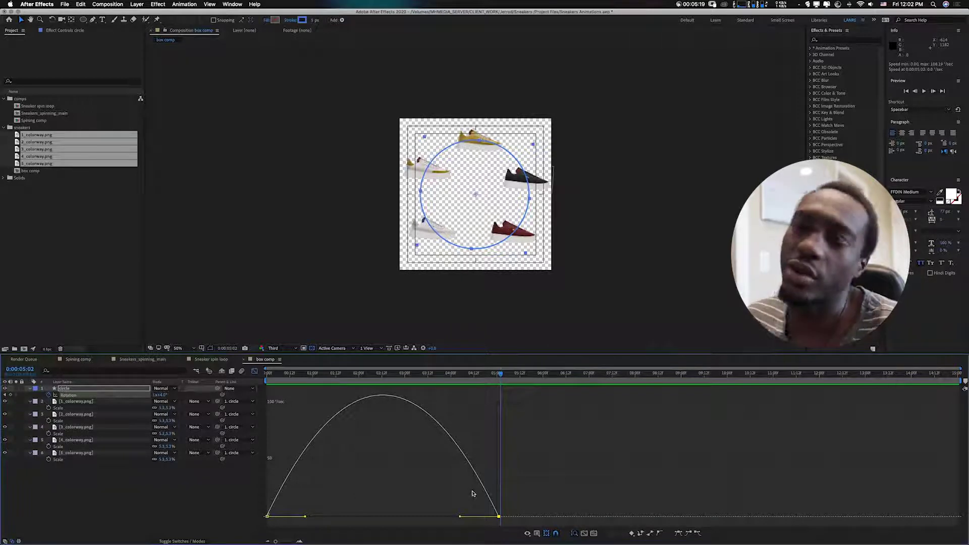
{"action": "left_click_drag", "start_coordinate": [324, 497], "coordinate": [325, 517]}
{"action": "left_click_drag", "start_coordinate": [526, 497], "coordinate": [460, 519]}
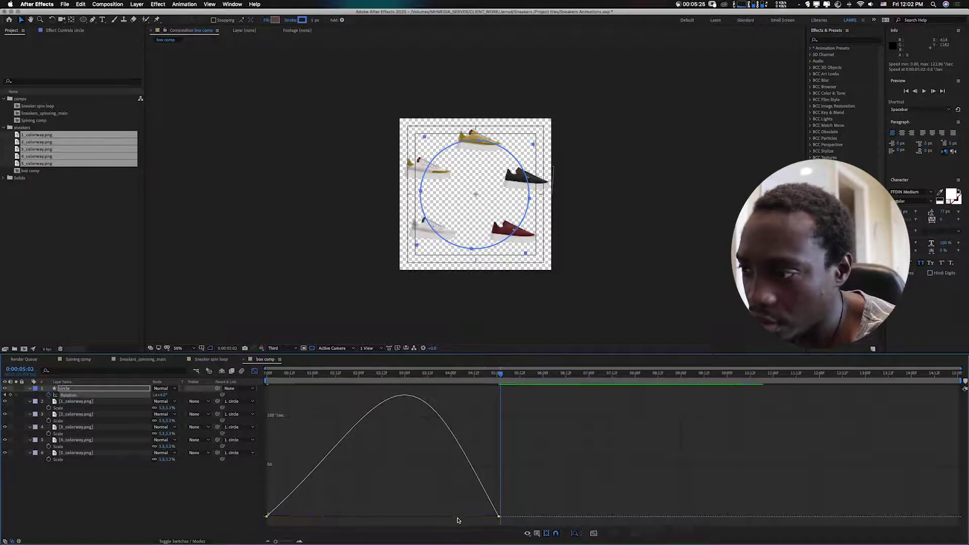
{"action": "left_click_drag", "start_coordinate": [519, 503], "coordinate": [429, 516]}
{"action": "key", "text": "space"}
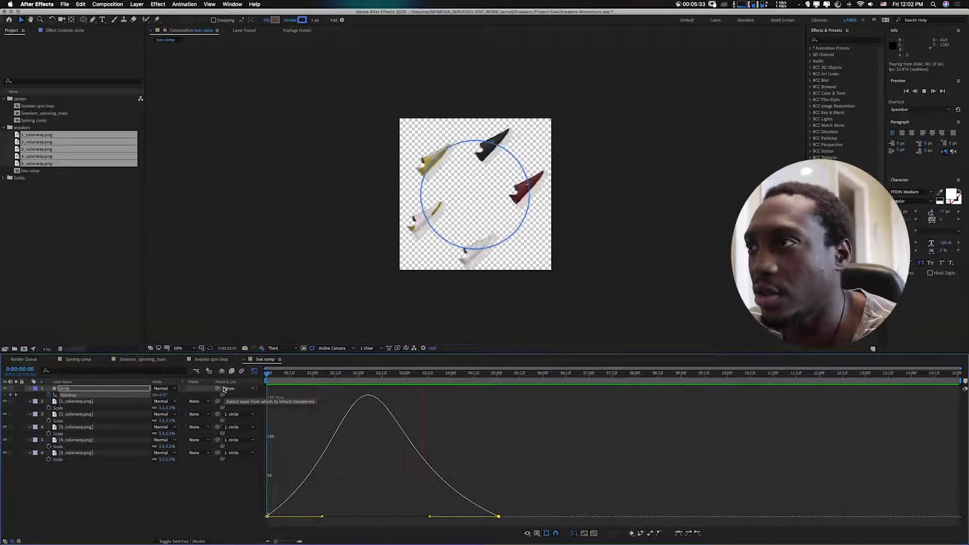
Stop the preview, leave the graph editor and return the current time to 0:00:00:00
{"action": "key", "text": "space"}
{"action": "left_click", "coordinate": [223, 387]}
{"action": "left_click", "coordinate": [254, 371]}
{"action": "mouse_move", "coordinate": [283, 380]}
{"action": "left_mouse_down"}
{"action": "mouse_move", "coordinate": [271, 381]}
{"action": "mouse_move", "coordinate": [293, 380]}
{"action": "mouse_move", "coordinate": [266, 381]}
{"action": "left_mouse_up"}
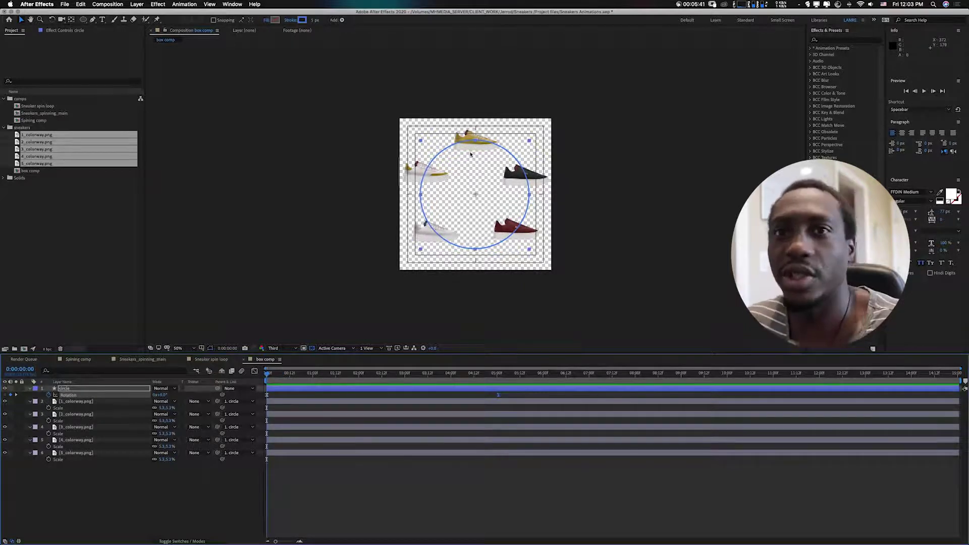
Align the black and red sneakers with the circle by setting Rotation to about 61° on 2_colorway.png and 132° on 3_colorway.png
{"action": "left_click", "coordinate": [81, 404]}
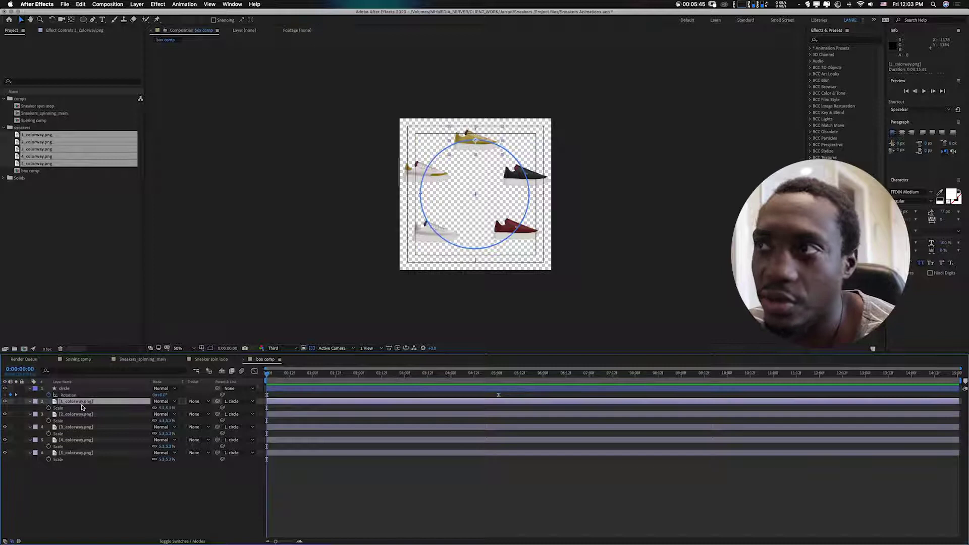
{"action": "left_click", "coordinate": [73, 417]}
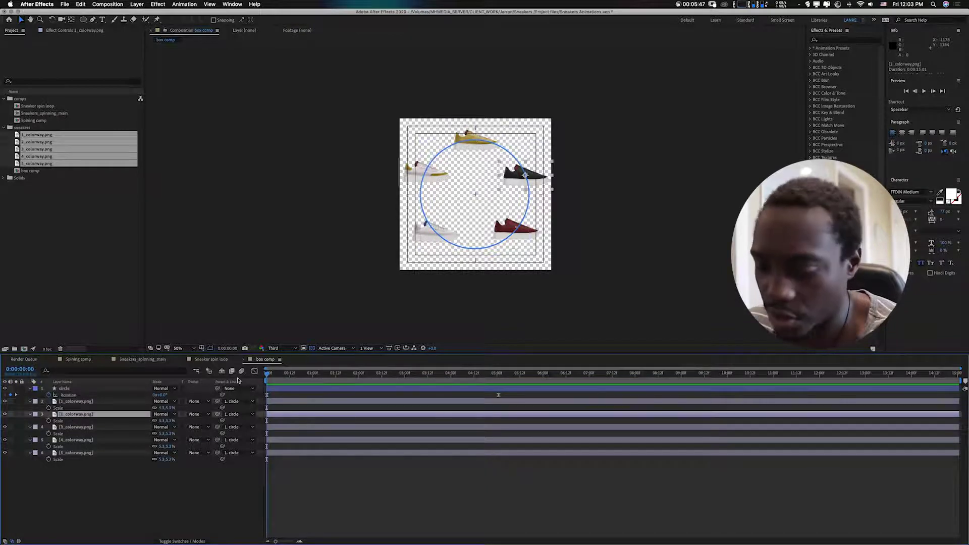
{"action": "key", "text": "r"}
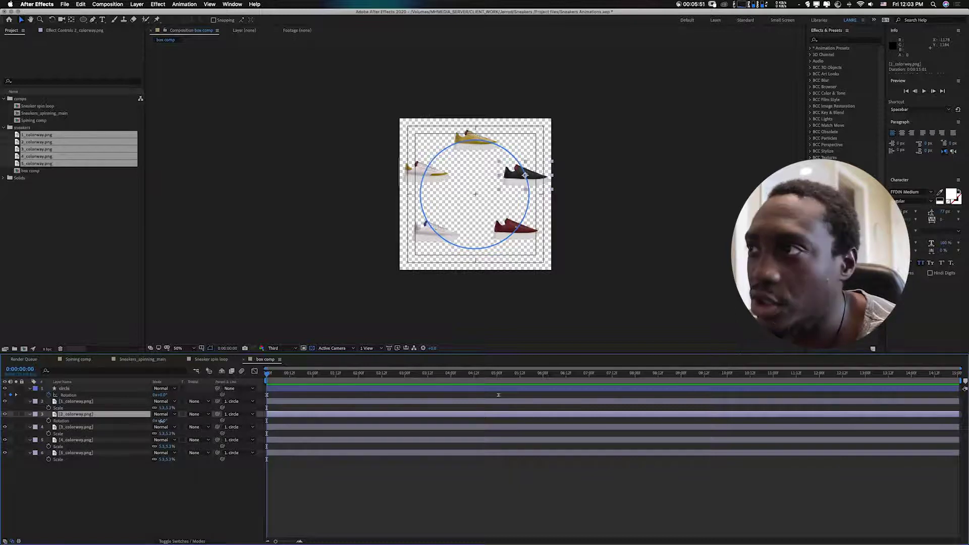
{"action": "left_click_drag", "start_coordinate": [163, 422], "coordinate": [183, 416]}
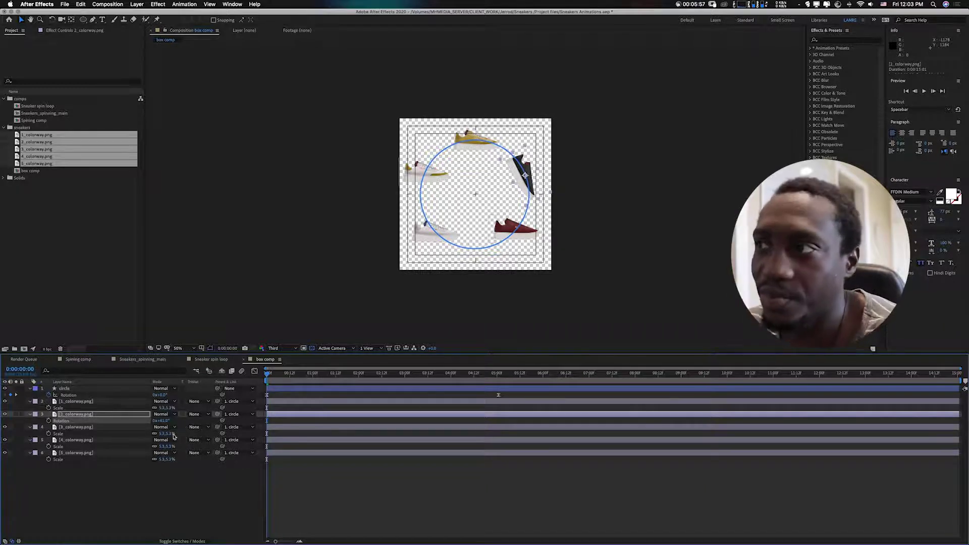
{"action": "left_click", "coordinate": [82, 434]}
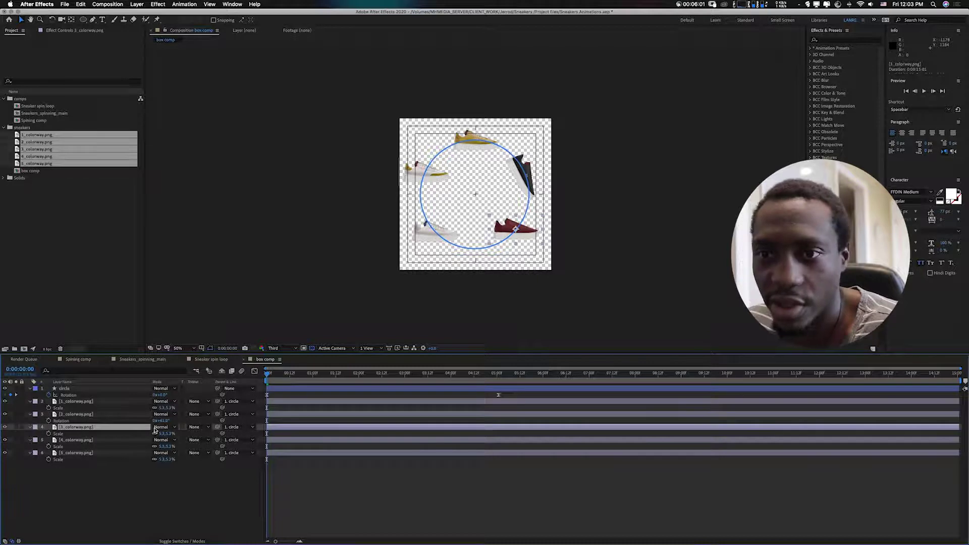
{"action": "left_click_drag", "start_coordinate": [162, 435], "coordinate": [208, 430]}
Undo the mistaken Scale change on 4_colorway.png and set its Rotation to about -141° to follow the circle
{"action": "left_click", "coordinate": [84, 443]}
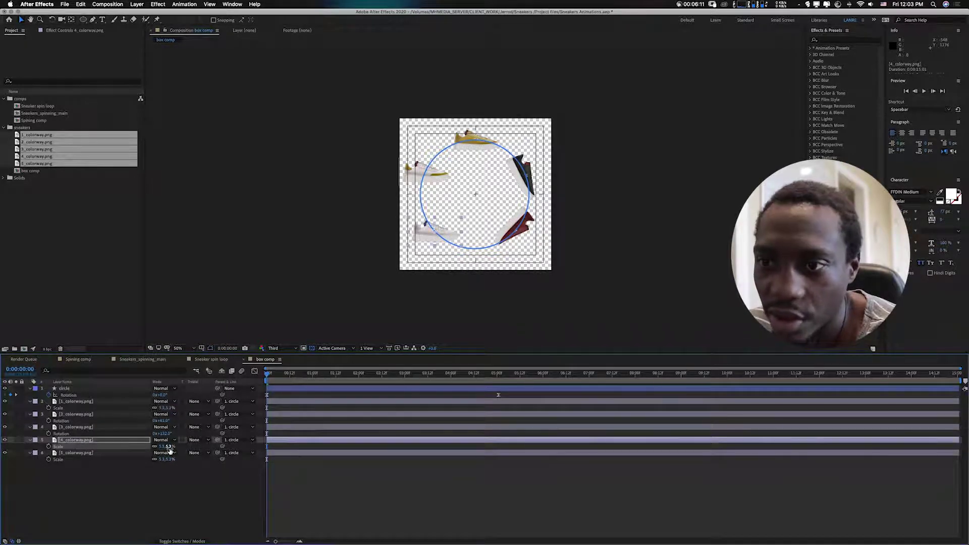
{"action": "left_click_drag", "start_coordinate": [169, 448], "coordinate": [163, 448]}
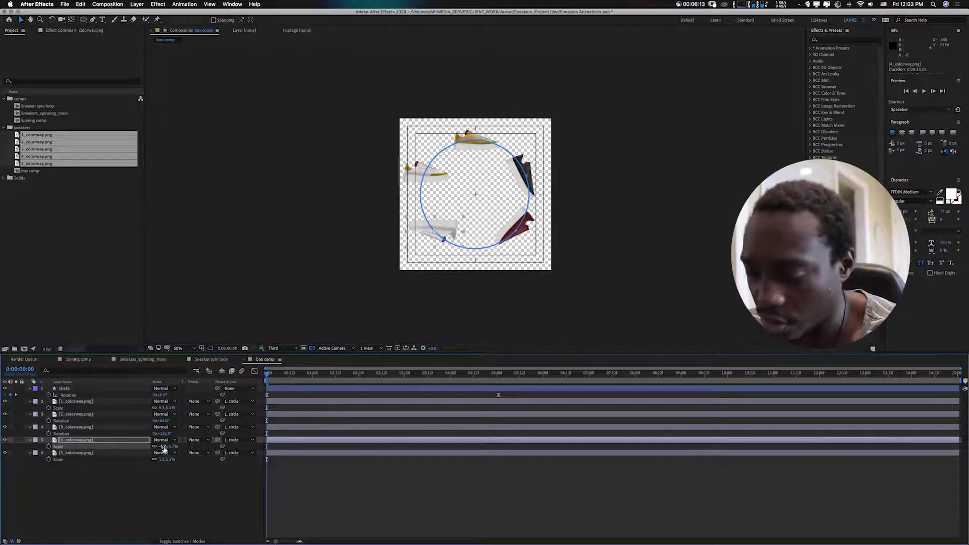
{"action": "key", "text": "super+z"}
{"action": "key", "text": "r"}
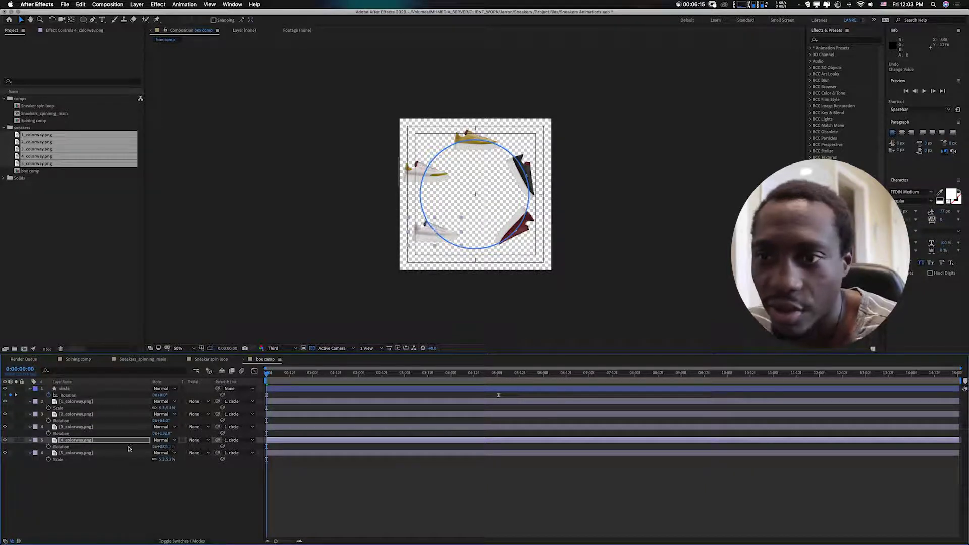
{"action": "left_click_drag", "start_coordinate": [161, 447], "coordinate": [125, 463]}
Set the Rotation of 5_colorway.png to about -66° so it follows the circle, and preview the spin
{"action": "left_click", "coordinate": [75, 453]}
{"action": "key", "text": "r"}
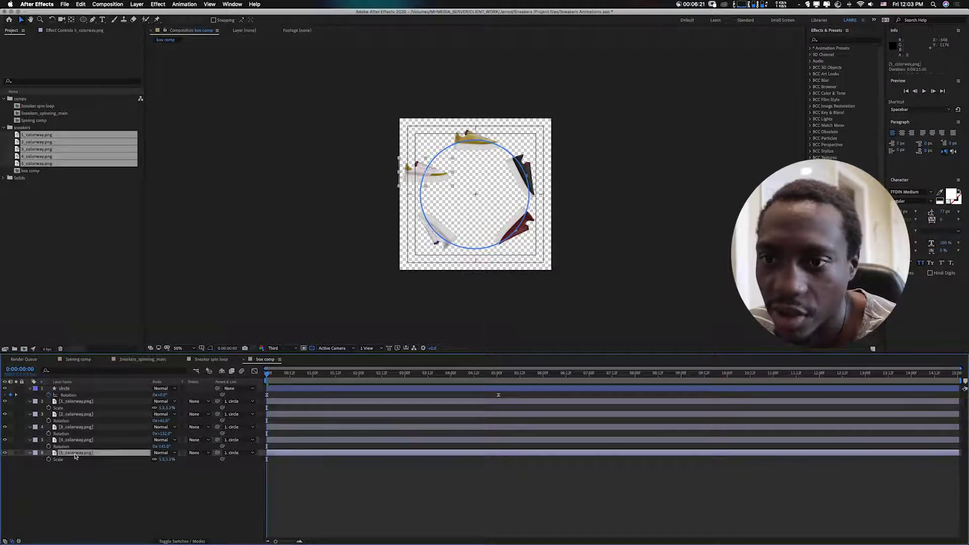
{"action": "left_click_drag", "start_coordinate": [160, 459], "coordinate": [145, 465]}
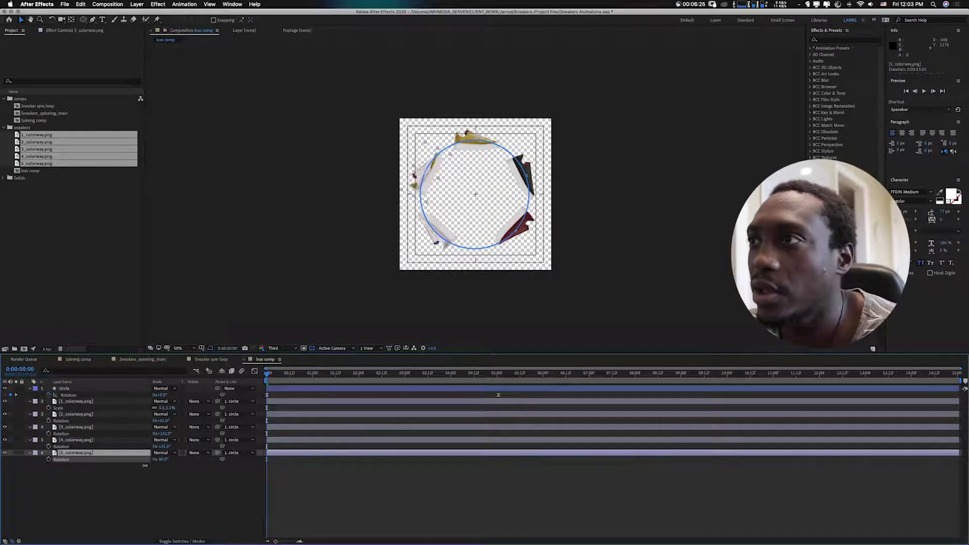
{"action": "key", "text": "Return"}
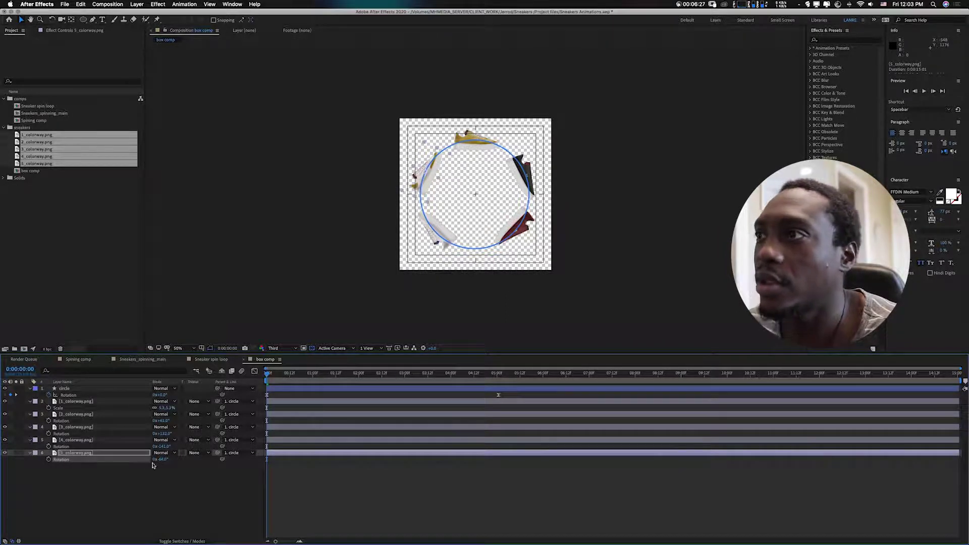
{"action": "key", "text": "space"}
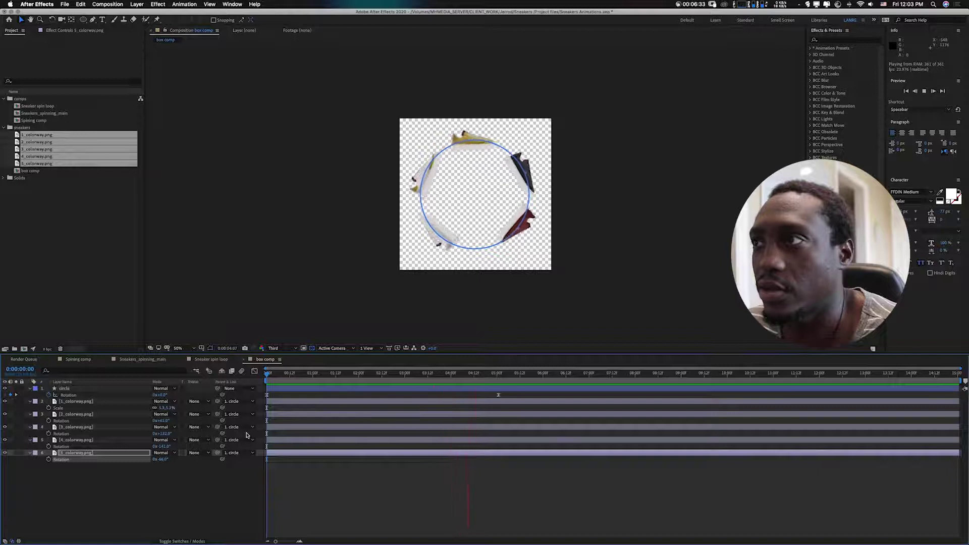
{"action": "key", "text": "space"}
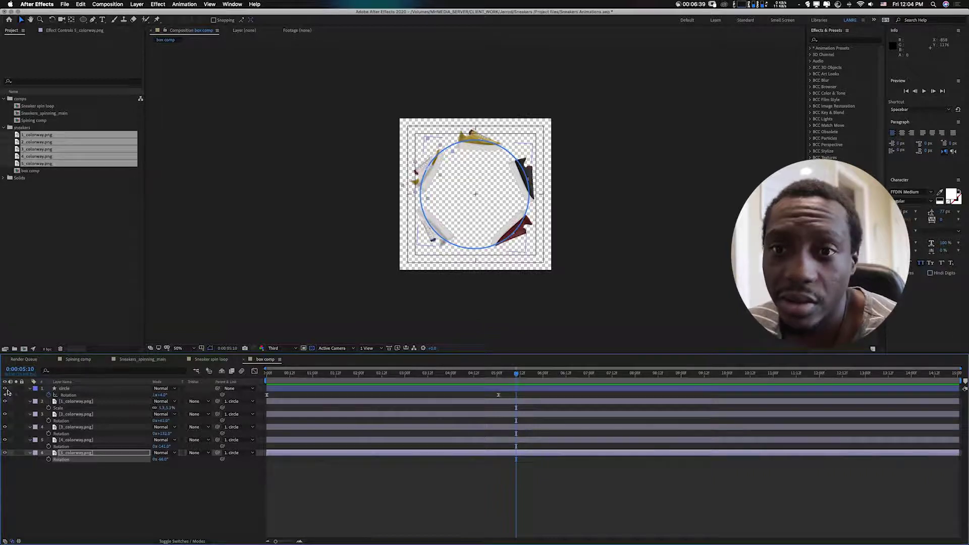
Hide the circle guide layer and preview the spin from the start
{"action": "key", "text": "Home"}
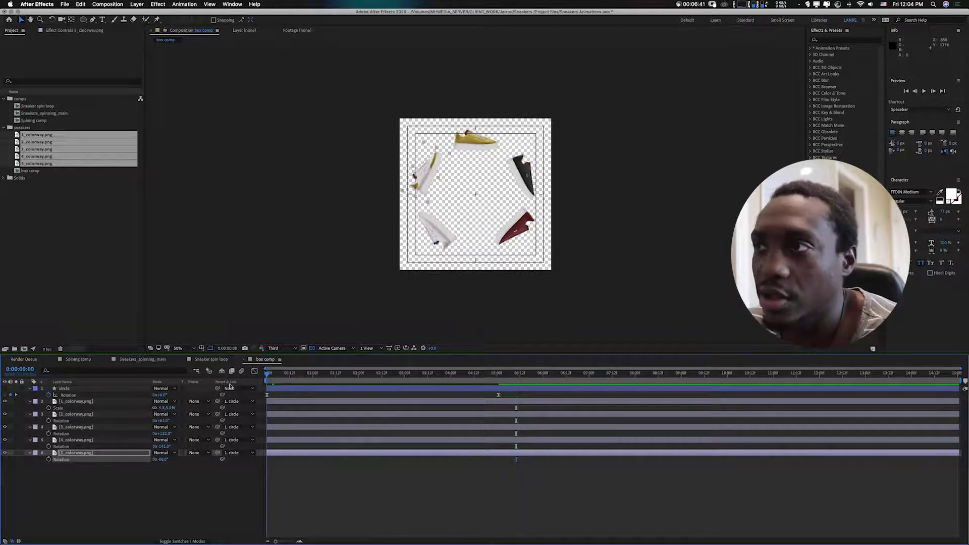
{"action": "key", "text": "space"}
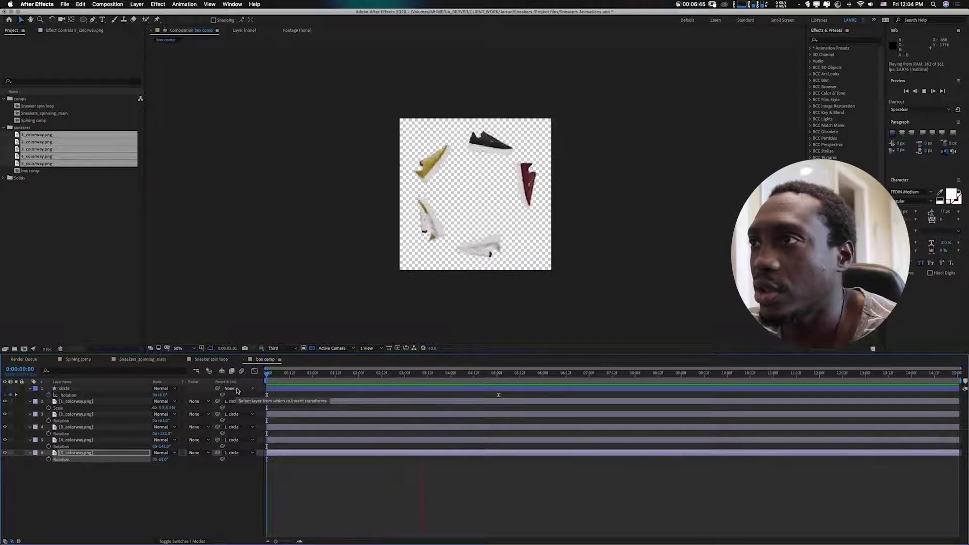
Stop the preview and nudge the red sneaker slightly down and to the left on the canvas
{"action": "left_click", "coordinate": [504, 262]}
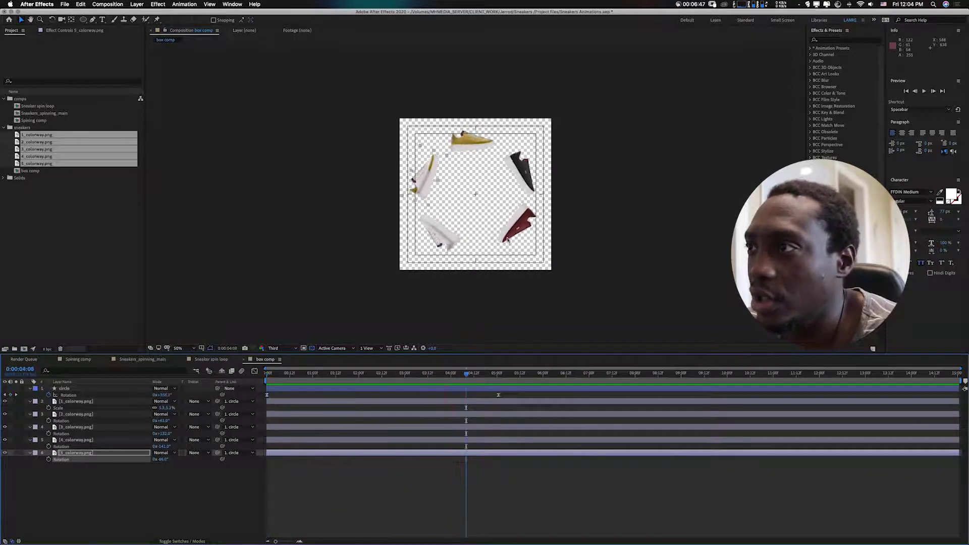
{"action": "left_click_drag", "start_coordinate": [505, 240], "coordinate": [500, 246]}
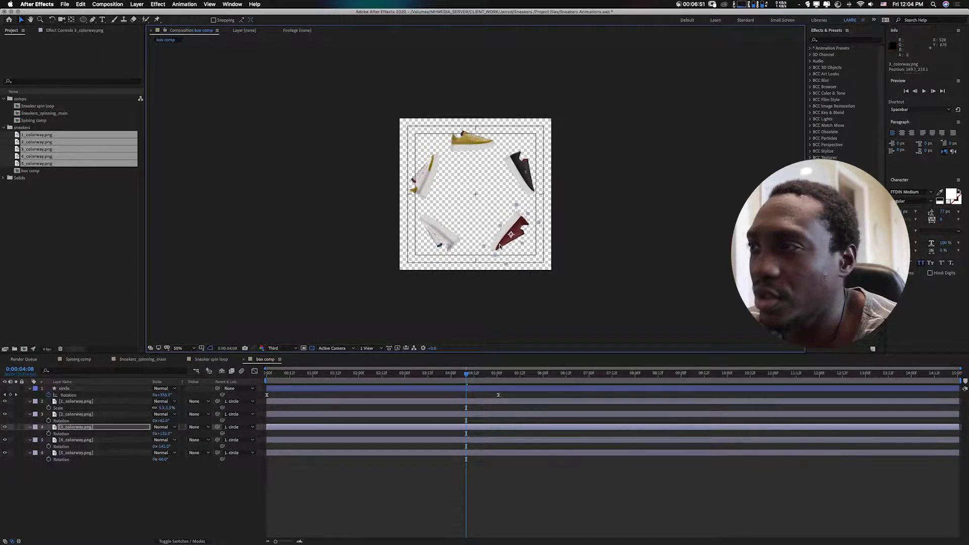
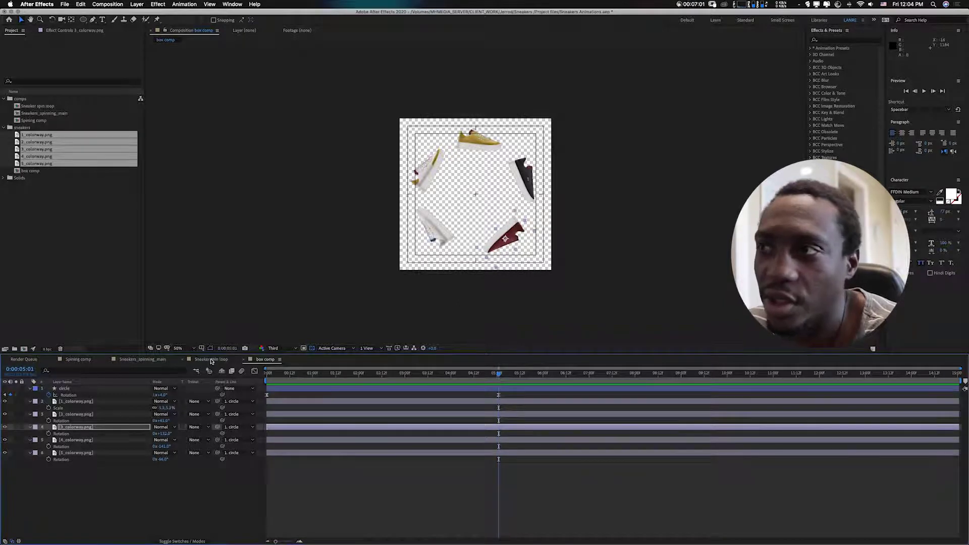
Preview the Sneakers_spinning_main comp to study how the sneakers settle at the end of the spin, and return to box comp
{"action": "left_click", "coordinate": [211, 359]}
{"action": "left_click", "coordinate": [144, 359]}
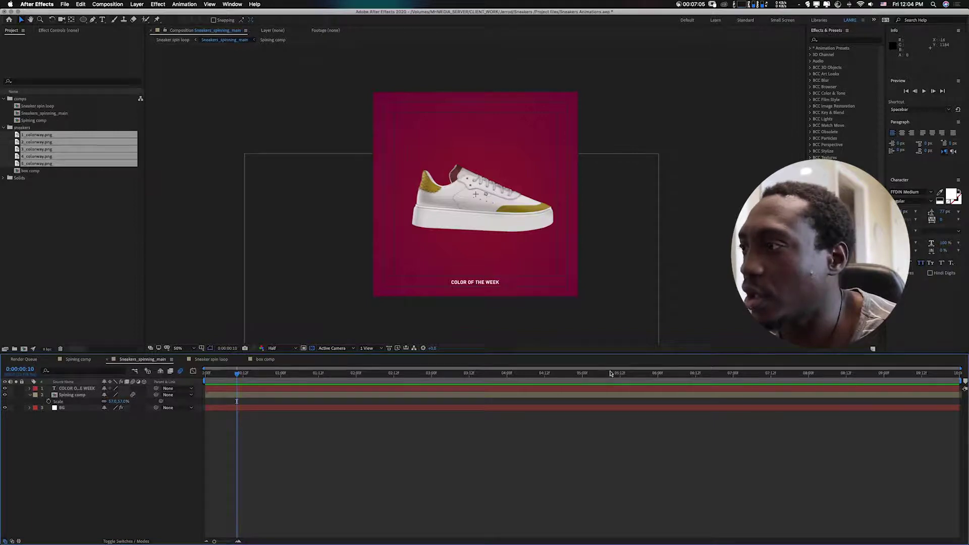
{"action": "key", "text": "space"}
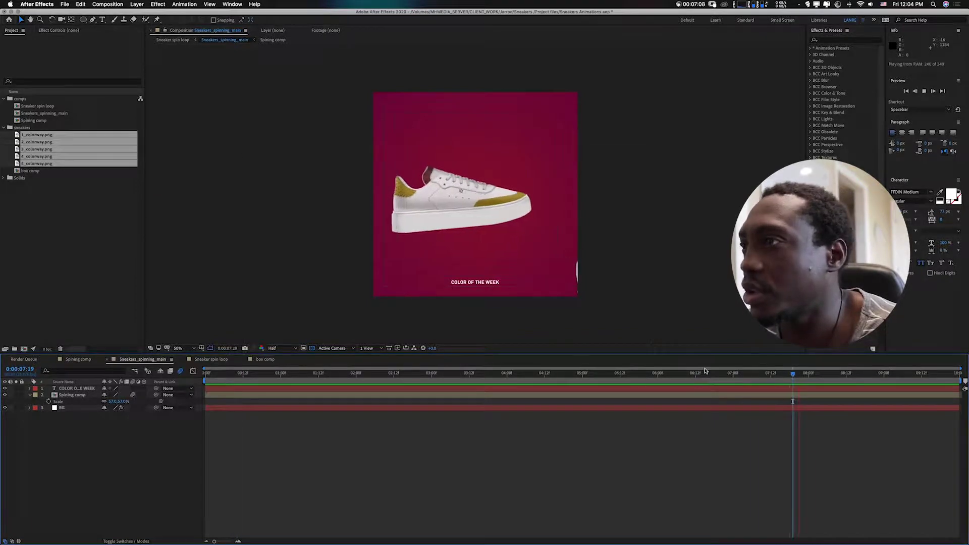
{"action": "left_click_drag", "start_coordinate": [581, 373], "coordinate": [500, 374]}
{"action": "key", "text": "space"}
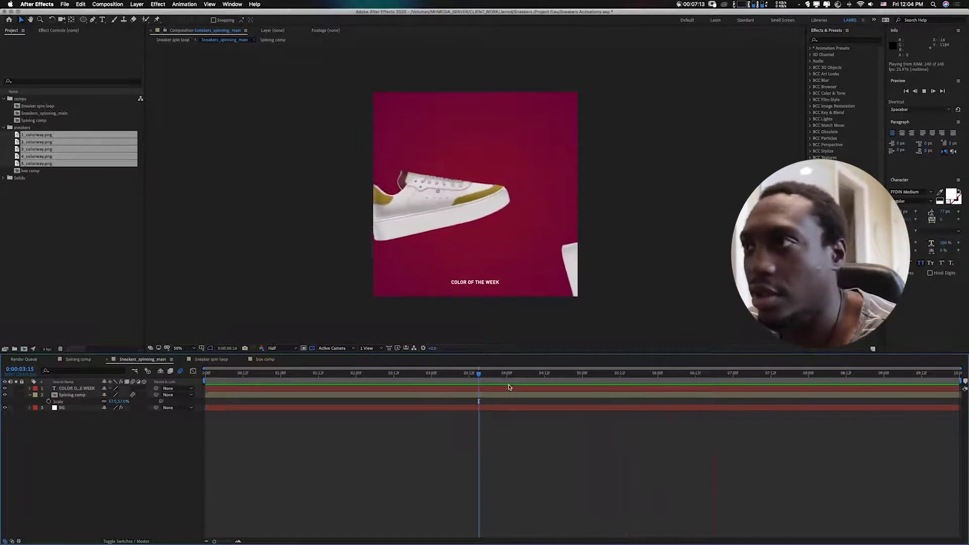
{"action": "key", "text": "space"}
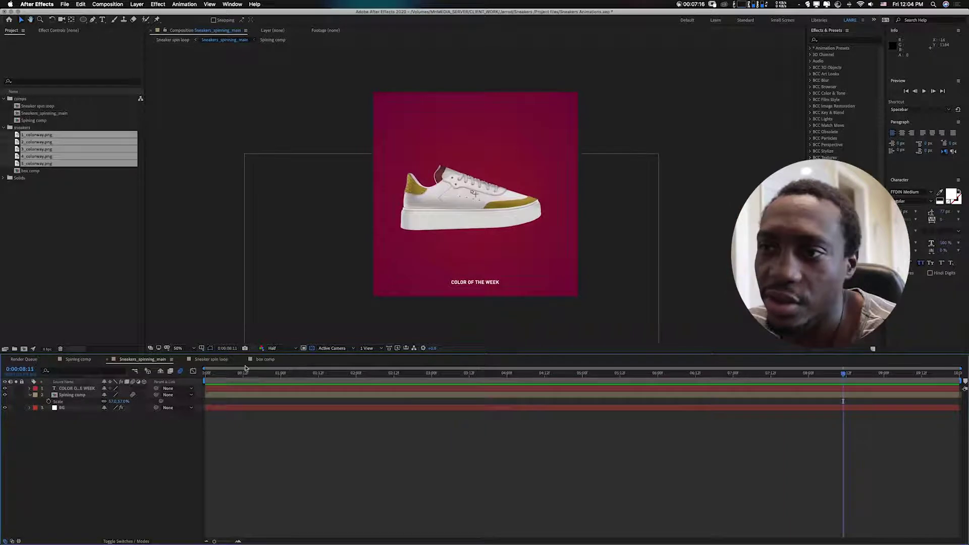
{"action": "left_click", "coordinate": [258, 360]}
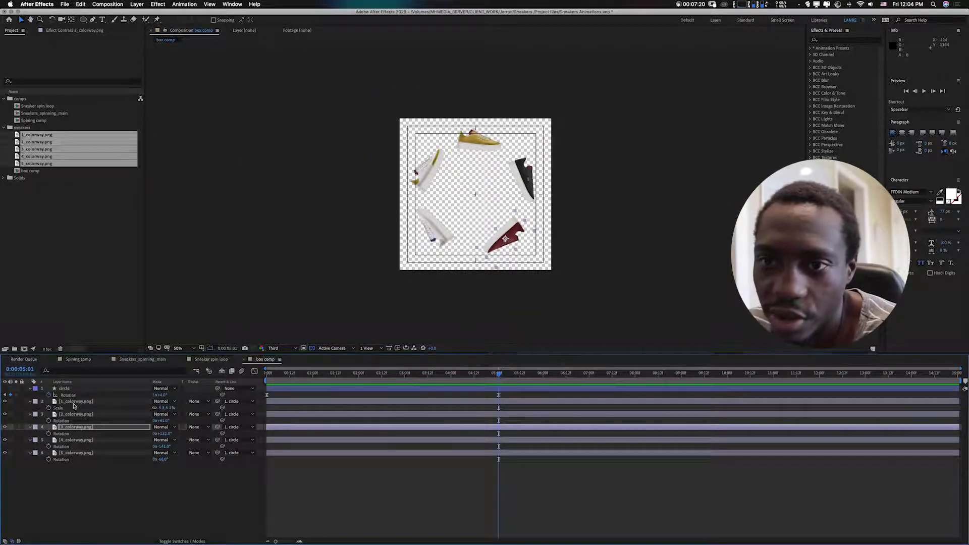
Add a Rotation keyframe of 0x+341.0° on the circle layer at 0:00:06:00
{"action": "left_click", "coordinate": [67, 388]}
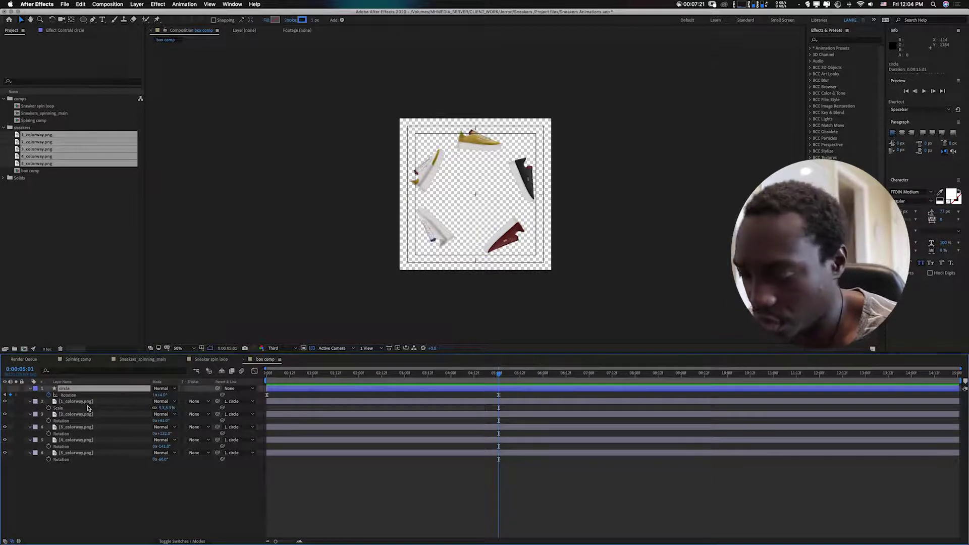
{"action": "key", "text": "p"}
{"action": "key", "text": "r"}
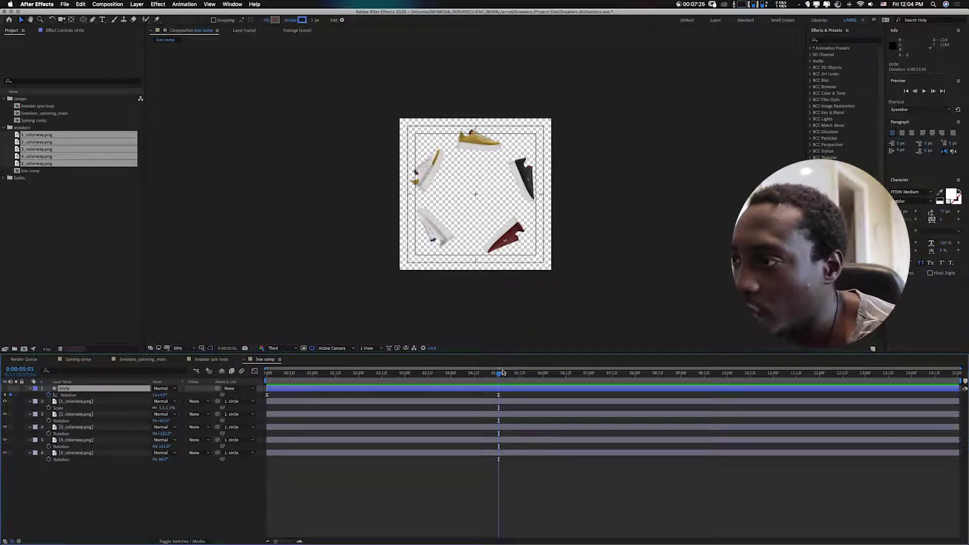
{"action": "left_click_drag", "start_coordinate": [499, 376], "coordinate": [544, 383]}
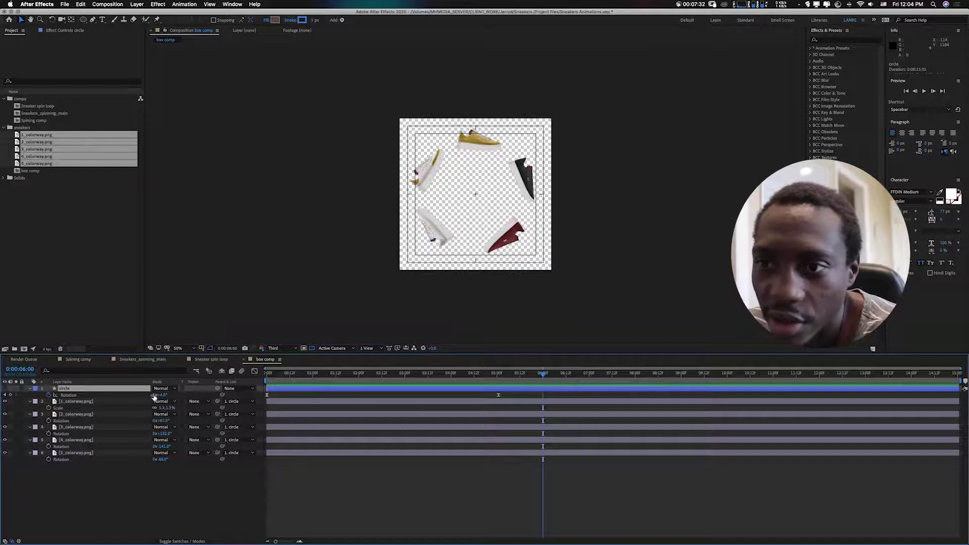
{"action": "left_click_drag", "start_coordinate": [159, 394], "coordinate": [153, 395]}
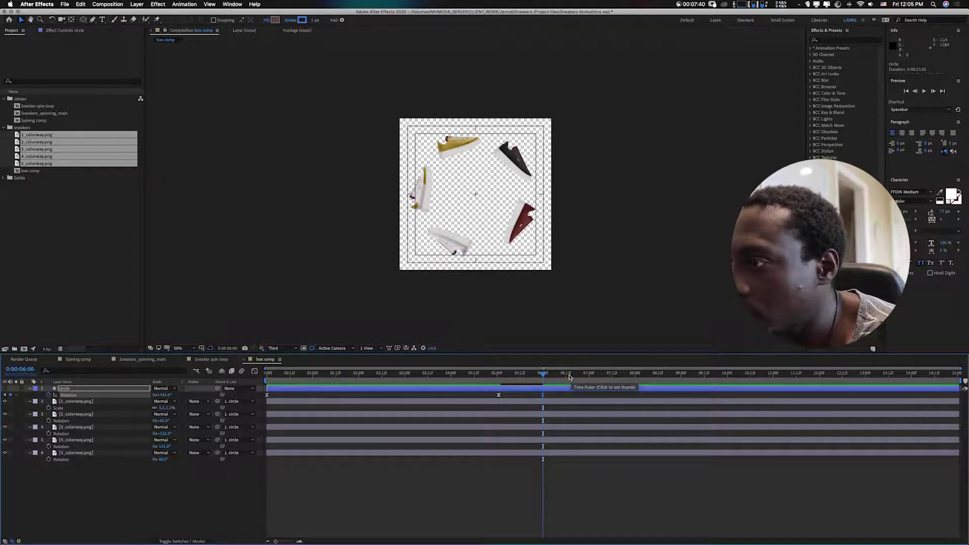
Copy the circle's Rotation keyframe at about 5 seconds to 0:00:07:00 and preview the spin
{"action": "left_click_drag", "start_coordinate": [568, 378], "coordinate": [589, 381]}
{"action": "left_click", "coordinate": [503, 404]}
{"action": "left_click", "coordinate": [498, 395]}
{"action": "key", "text": "cmd+c"}
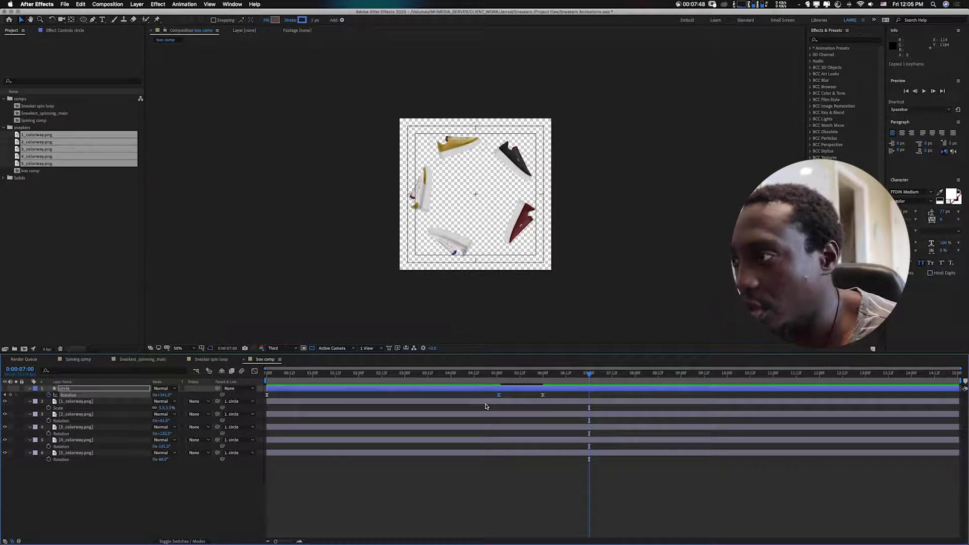
{"action": "key", "text": "super+v"}
{"action": "key", "text": "space"}
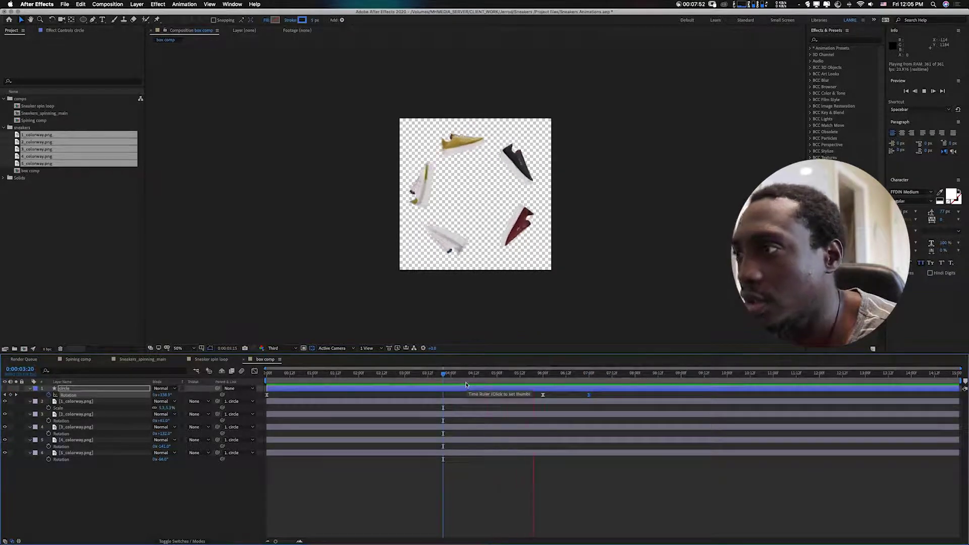
Set the circle's Rotation keyframe at 0:00:05:01 to about 1x+28° so the spin overshoots
{"action": "left_click", "coordinate": [498, 376]}
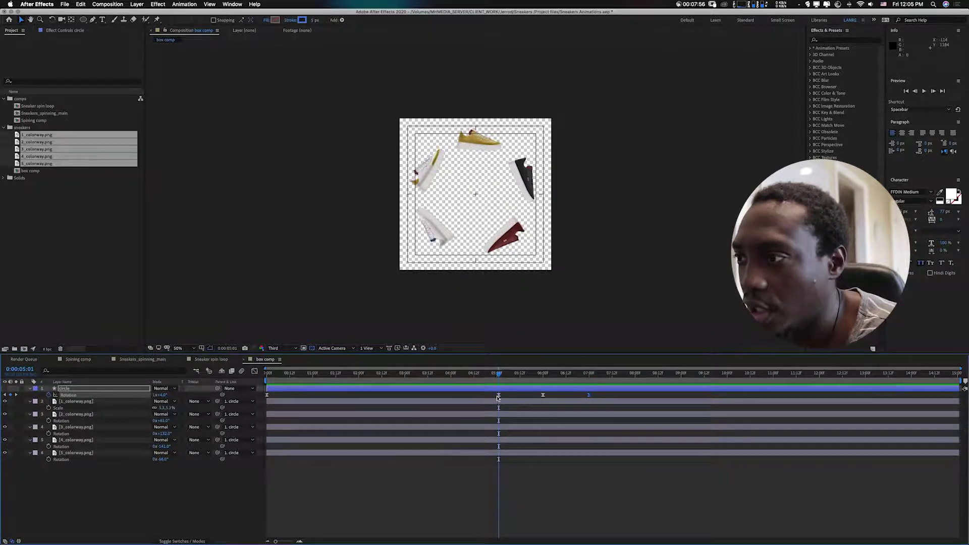
{"action": "left_click", "coordinate": [498, 395]}
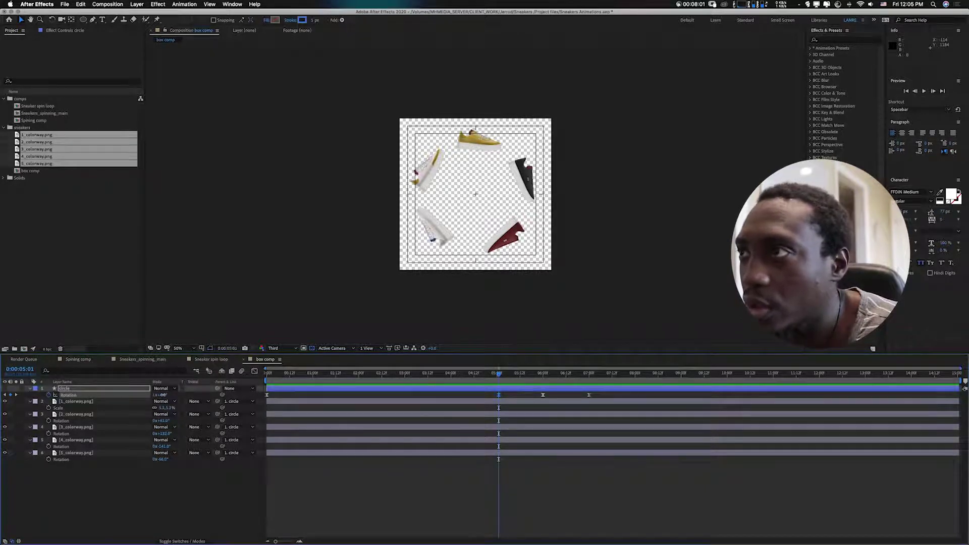
{"action": "left_click_drag", "start_coordinate": [163, 395], "coordinate": [174, 398]}
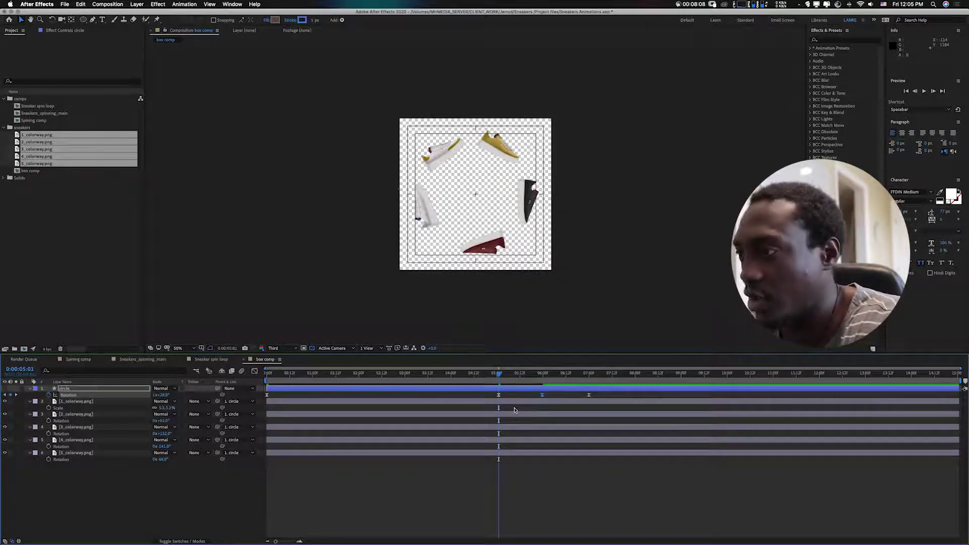
Delete the circle's Rotation keyframes at 6 and 7 seconds
{"action": "left_click_drag", "start_coordinate": [542, 395], "coordinate": [595, 398]}
{"action": "left_click", "coordinate": [588, 395]}
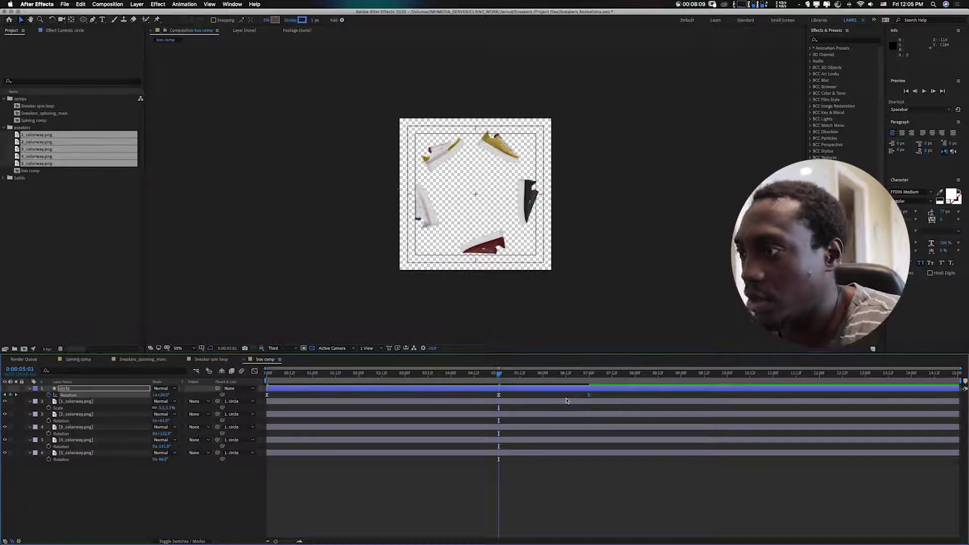
{"action": "key", "text": "Delete"}
Add a circle Rotation keyframe of about 0x+350° at 0:00:06:00, paste the 5-second keyframe at 0:00:07:00, and preview the spin
{"action": "left_click_drag", "start_coordinate": [499, 376], "coordinate": [543, 376]}
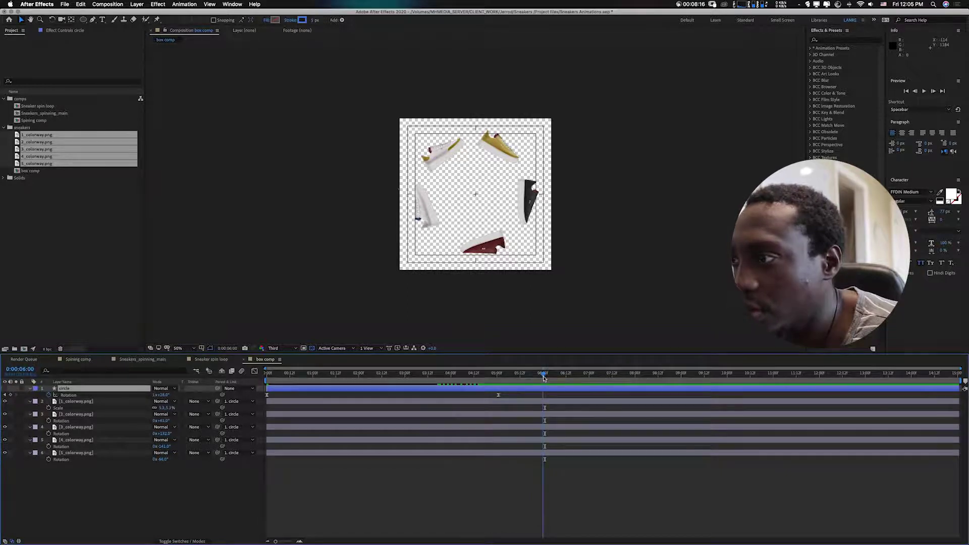
{"action": "left_click_drag", "start_coordinate": [155, 394], "coordinate": [153, 398]}
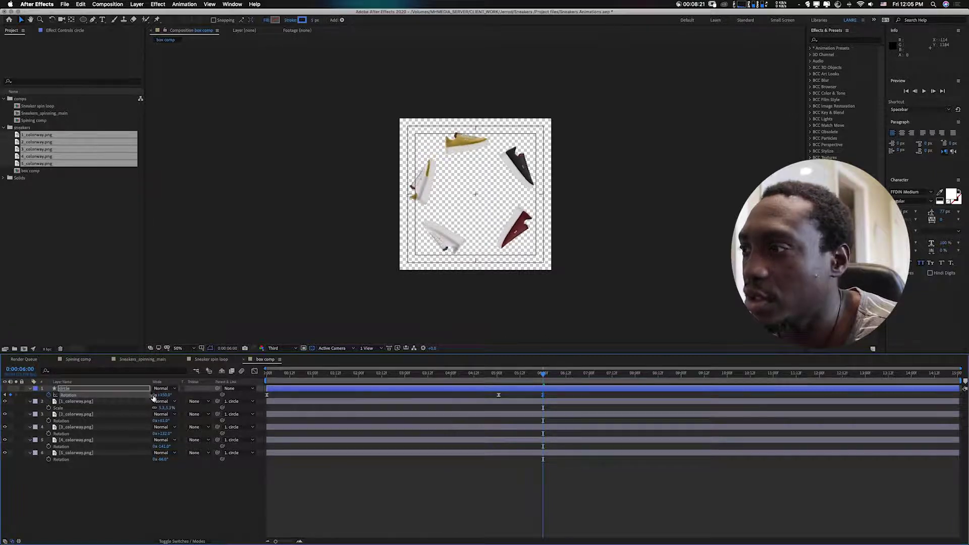
{"action": "left_click", "coordinate": [588, 375]}
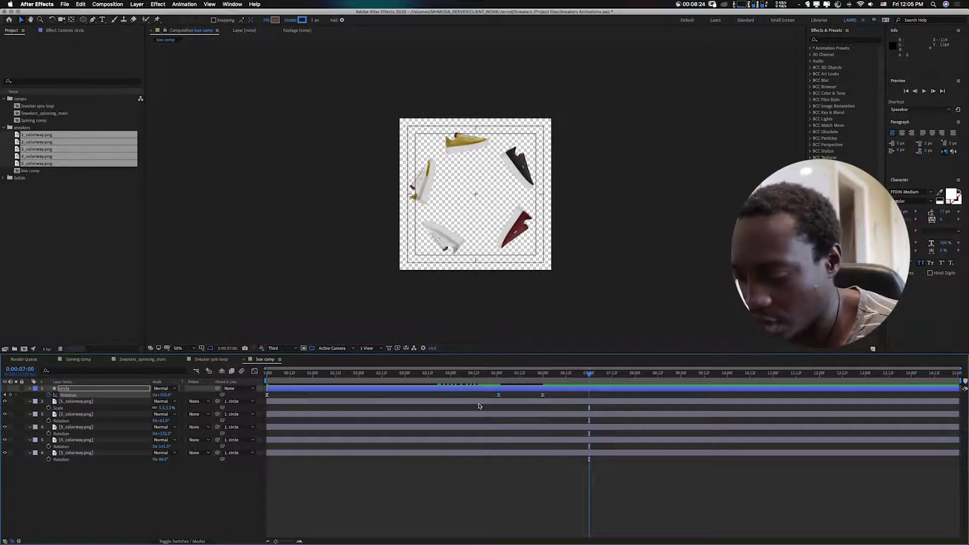
{"action": "key", "text": "super+v"}
{"action": "key", "text": "space"}
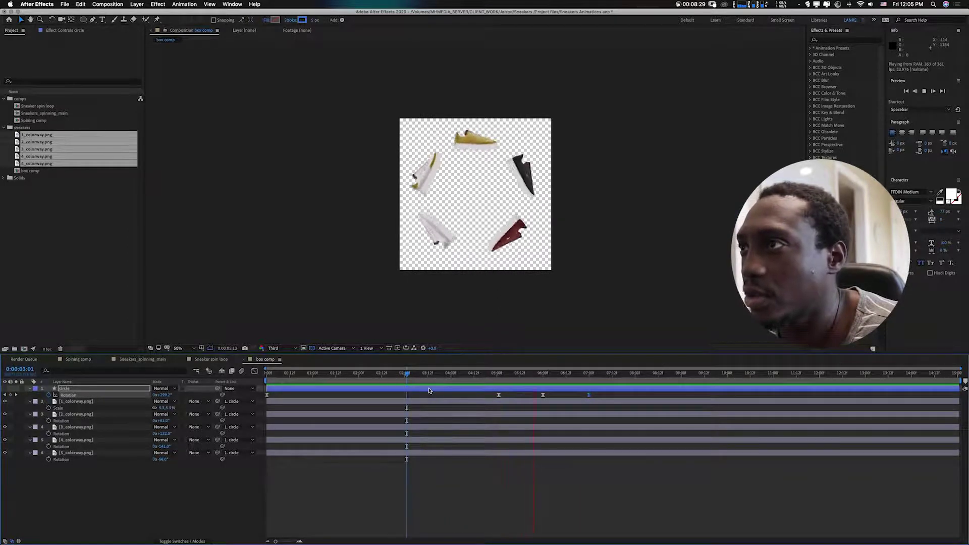
Set the circle's Rotation keyframe at 0:00:07:00 to about 1x+3° and preview the spin from about 3 seconds
{"action": "left_click", "coordinate": [591, 374]}
{"action": "left_click_drag", "start_coordinate": [590, 374], "coordinate": [590, 378]}
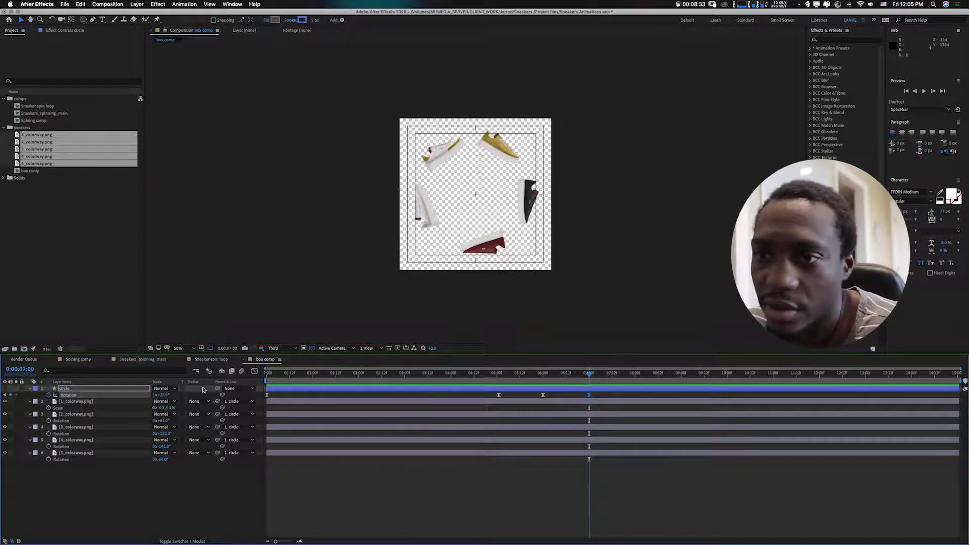
{"action": "left_click_drag", "start_coordinate": [161, 395], "coordinate": [158, 396]}
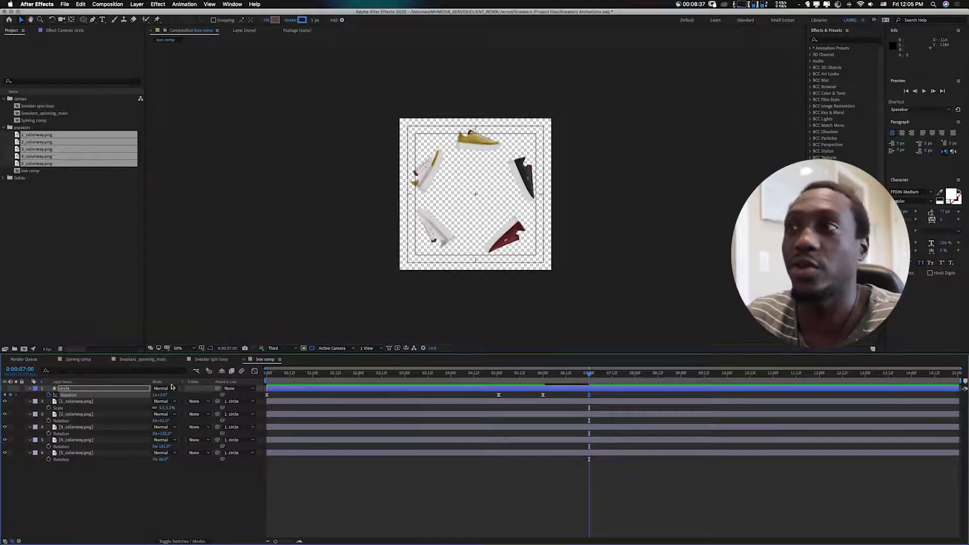
{"action": "left_click", "coordinate": [404, 374]}
{"action": "key", "text": "space"}
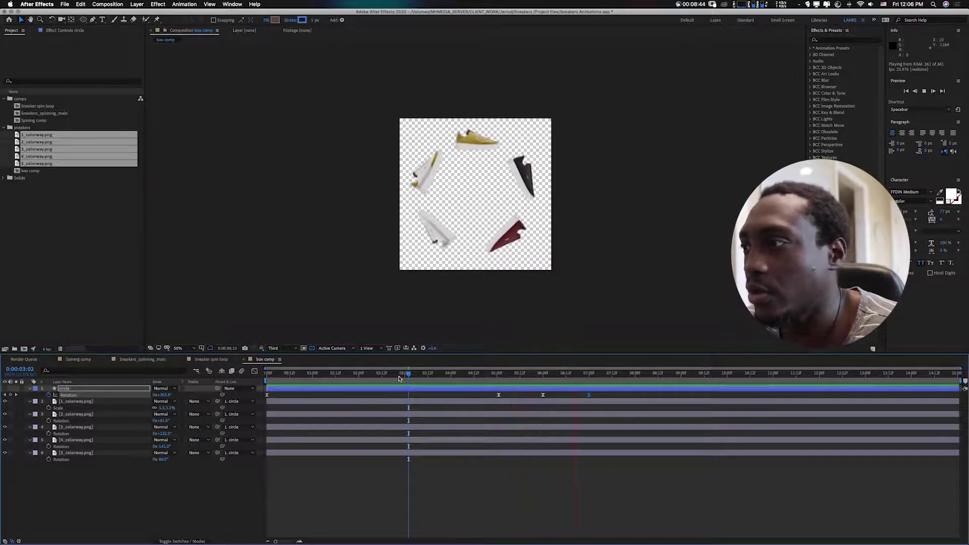
Stretch the circle's last three Rotation keyframes proportionally so the final one lands at about 8.5 seconds, and preview the overshoot
{"action": "left_click", "coordinate": [589, 373]}
{"action": "left_click_drag", "start_coordinate": [604, 395], "coordinate": [513, 402]}
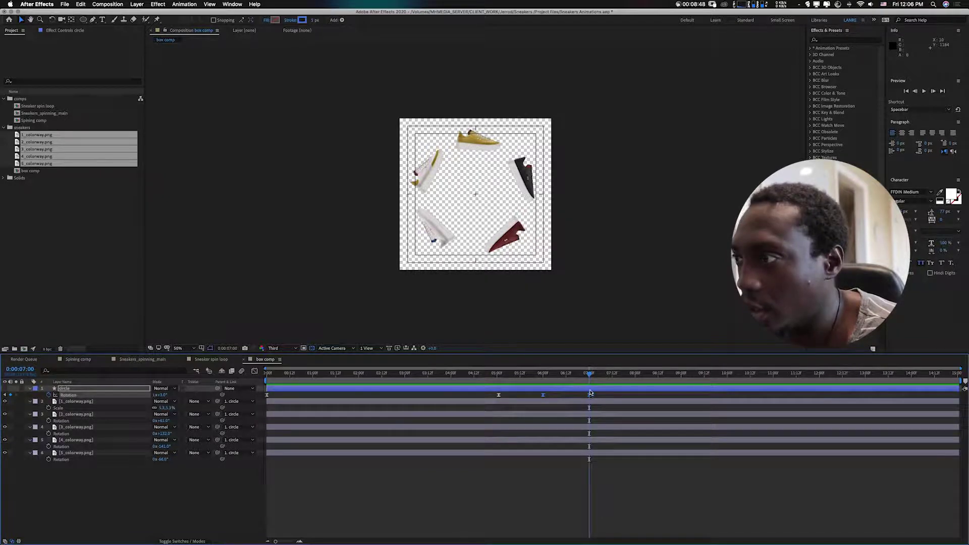
{"action": "left_click_drag", "start_coordinate": [606, 393], "coordinate": [504, 400]}
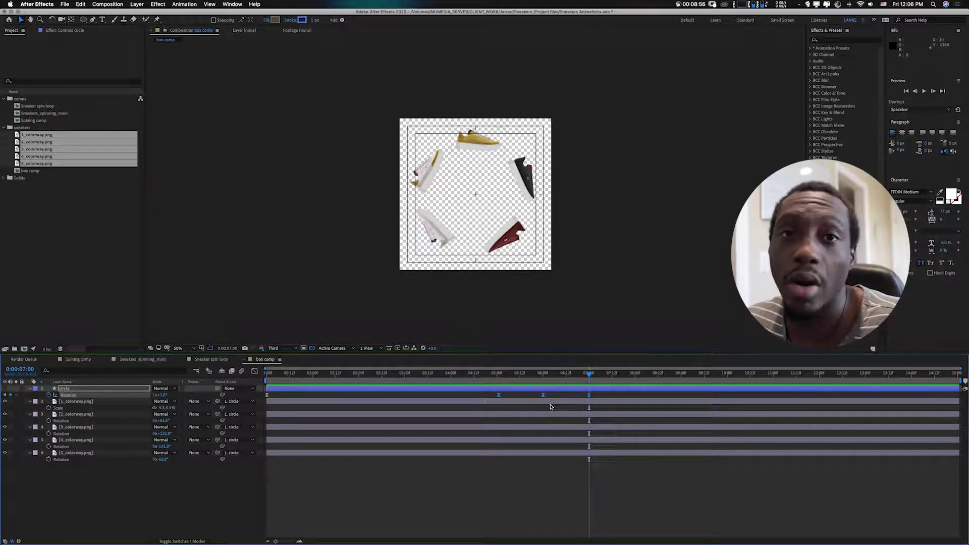
{"action": "left_click_drag", "start_coordinate": [588, 398], "coordinate": [657, 399]}
{"action": "left_click", "coordinate": [441, 373]}
{"action": "key", "text": "space"}
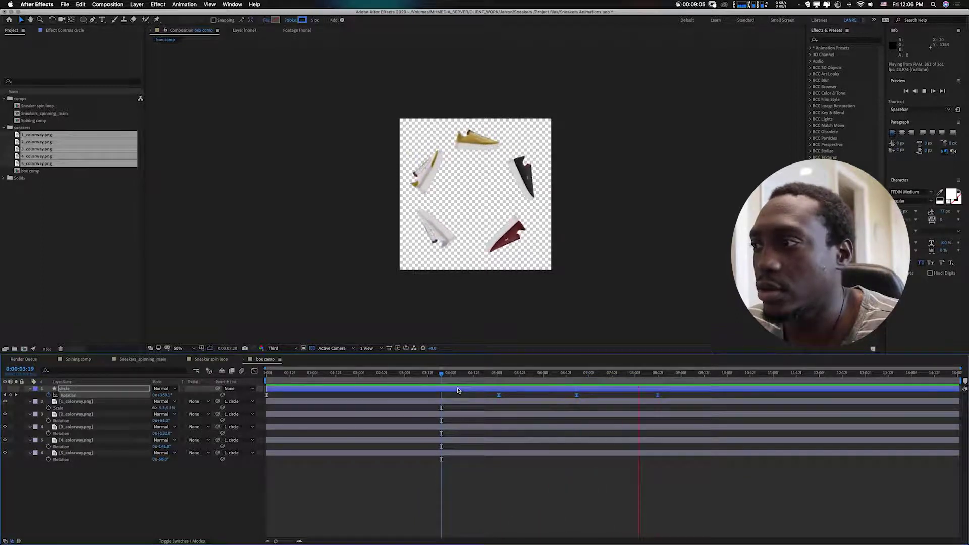
{"action": "key", "text": "space"}
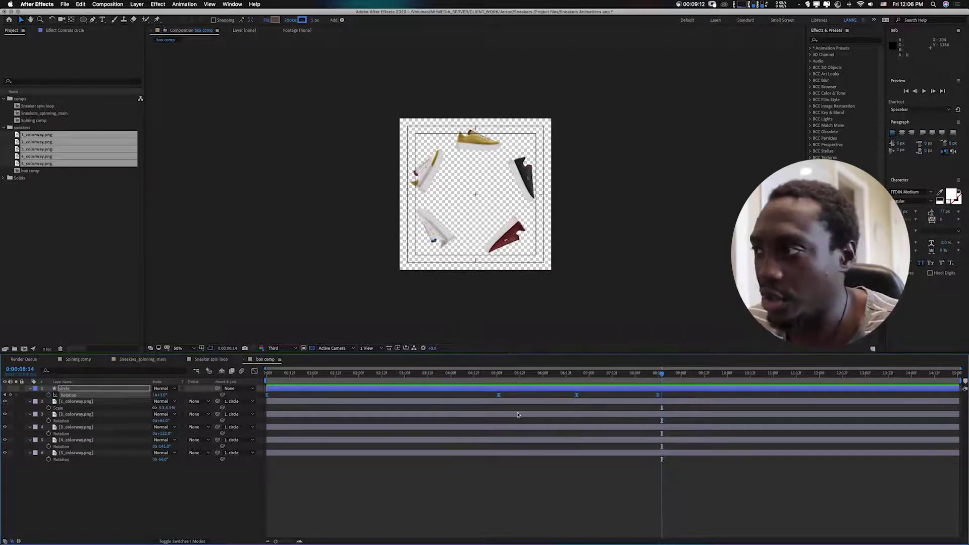
Stretch all of the circle's Rotation keyframes proportionally so the last one lands at about 0:00:10:00, and preview from the start
{"action": "left_click_drag", "start_coordinate": [659, 398], "coordinate": [728, 399]}
{"action": "left_click", "coordinate": [275, 378]}
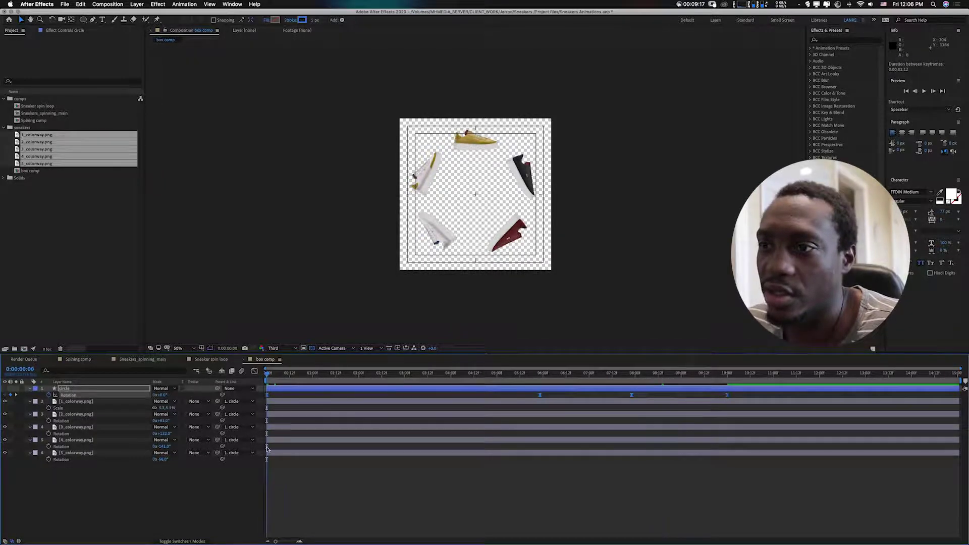
{"action": "left_click", "coordinate": [313, 500]}
{"action": "key", "text": "space"}
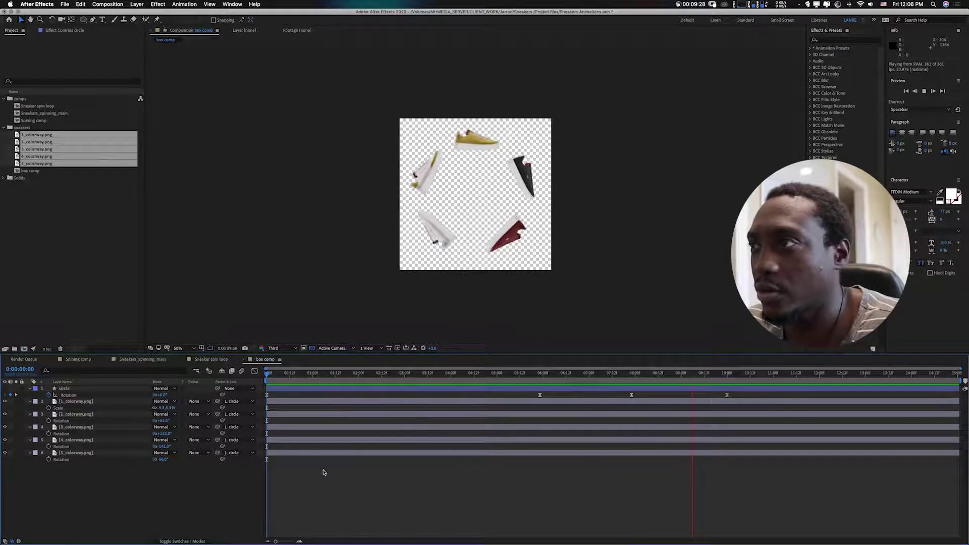
{"action": "key", "text": "space"}
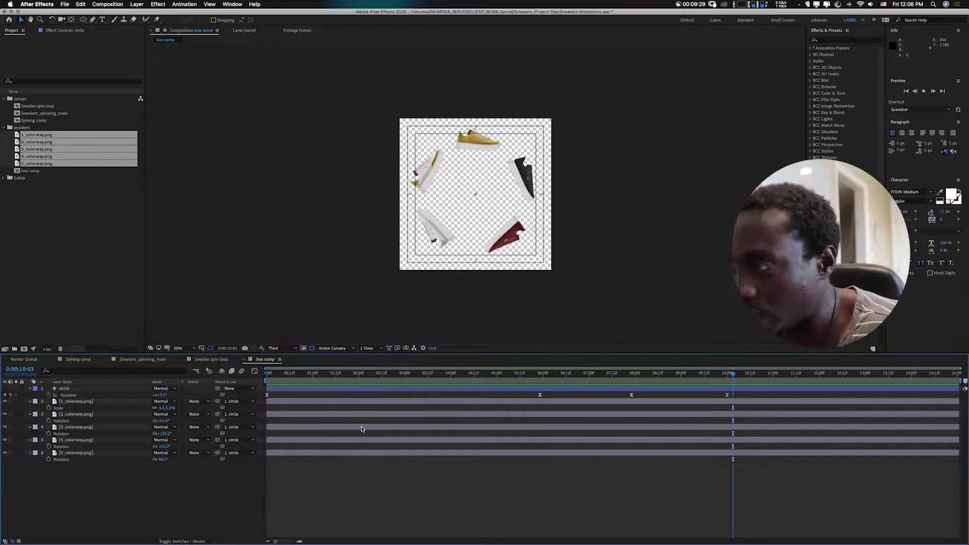
End the box comp work area at 0:00:10:03 and check the Sneakers_spinning_main composition for reference
{"action": "key", "text": "n"}
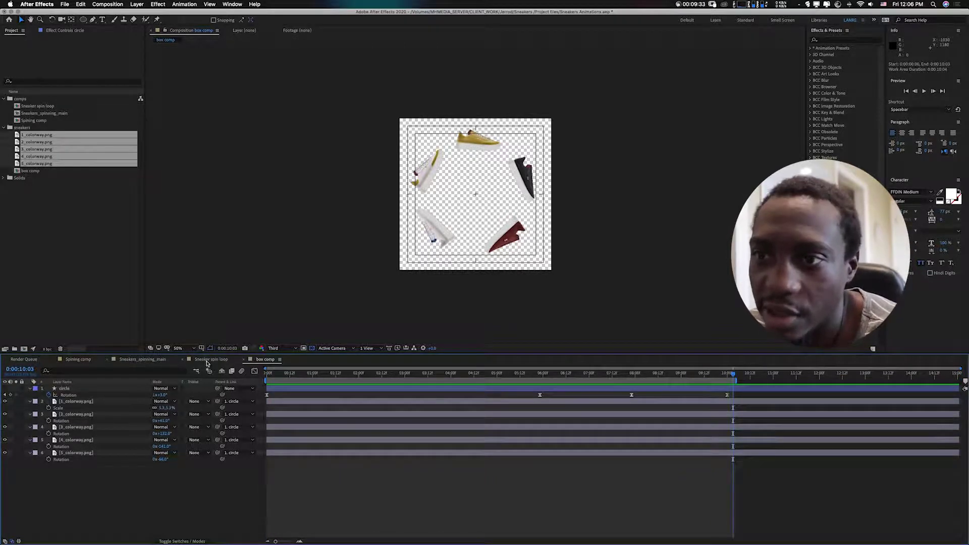
{"action": "left_click", "coordinate": [142, 359]}
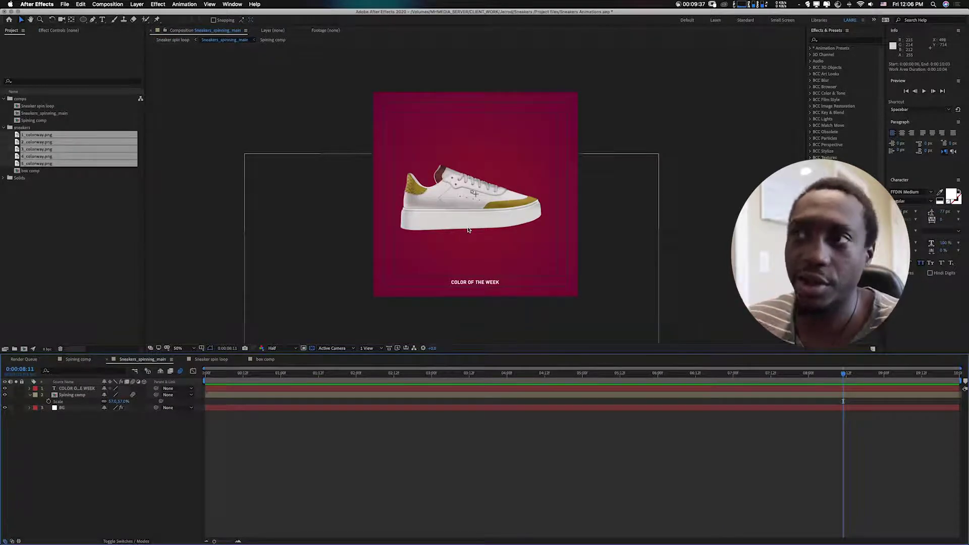
{"action": "left_click", "coordinate": [263, 359]}
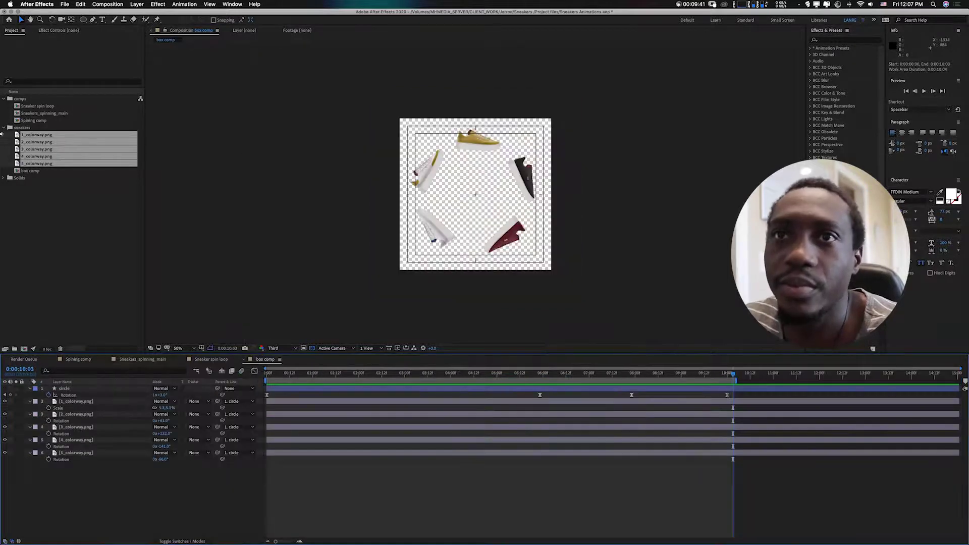
Create a project folder named tutorial and move box comp into it
{"action": "left_click_drag", "start_coordinate": [26, 173], "coordinate": [38, 214]}
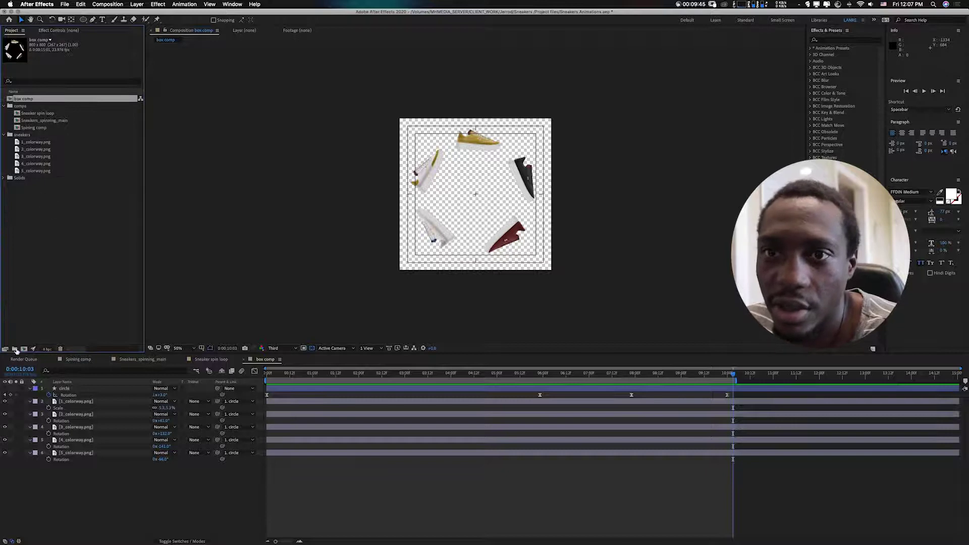
{"action": "left_click", "coordinate": [14, 349]}
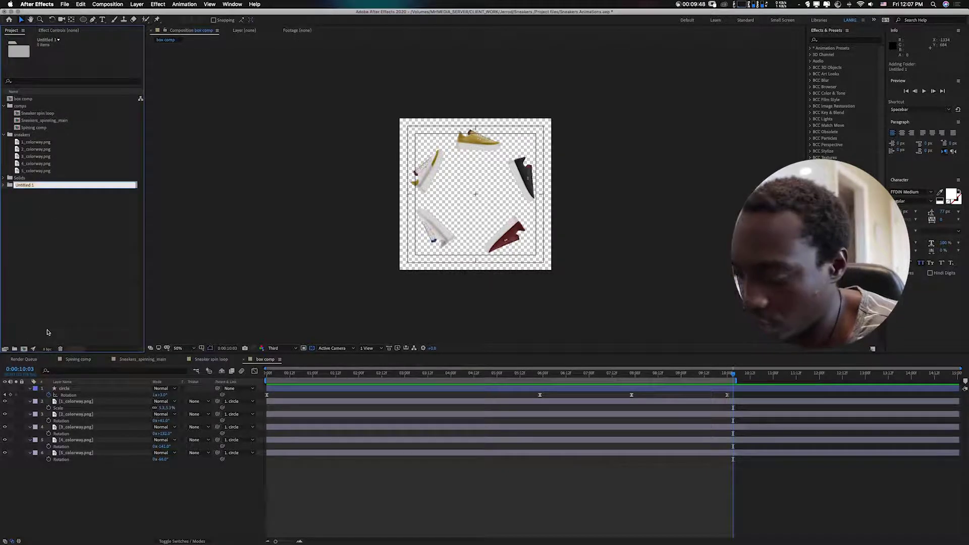
{"action": "type", "text": "tut"}
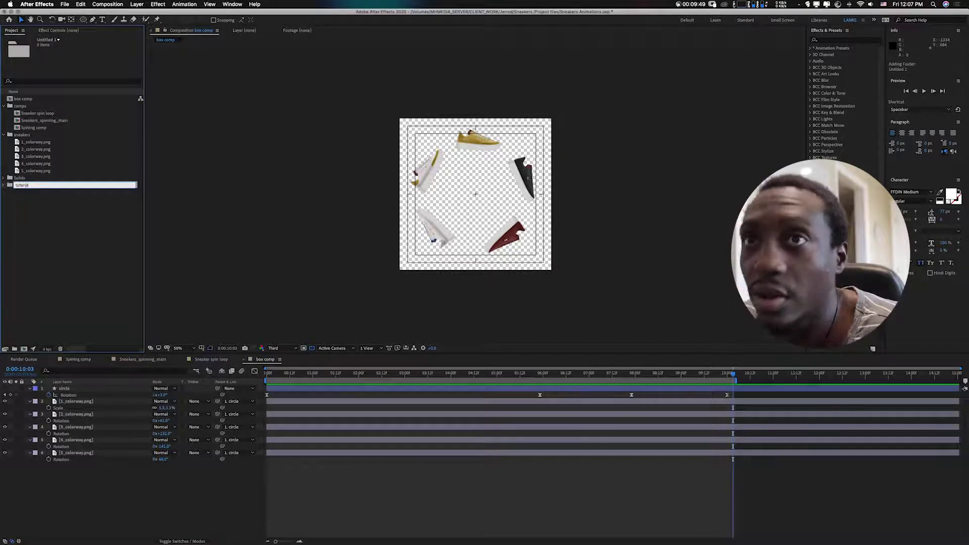
{"action": "type", "text": "orial"}
{"action": "left_click", "coordinate": [101, 266]}
{"action": "left_click_drag", "start_coordinate": [15, 100], "coordinate": [29, 187]}
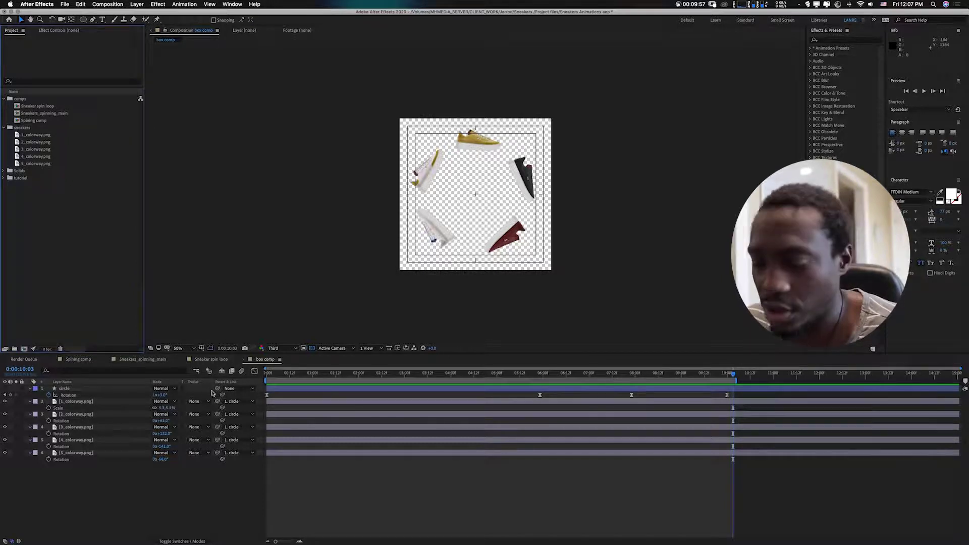
Create a new 800 x 800 px composition named tutorial_shoe
{"action": "key", "text": "super+n"}
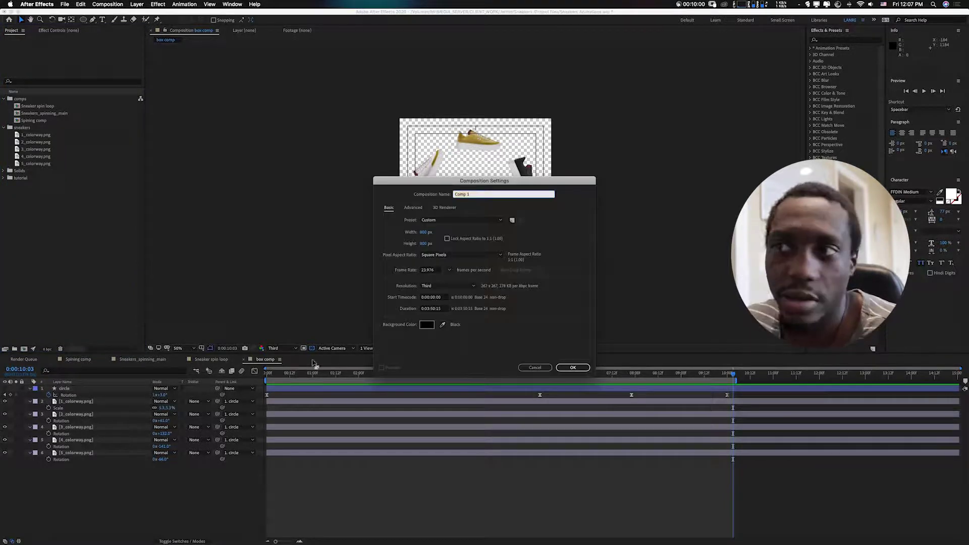
{"action": "type", "text": "cu"}
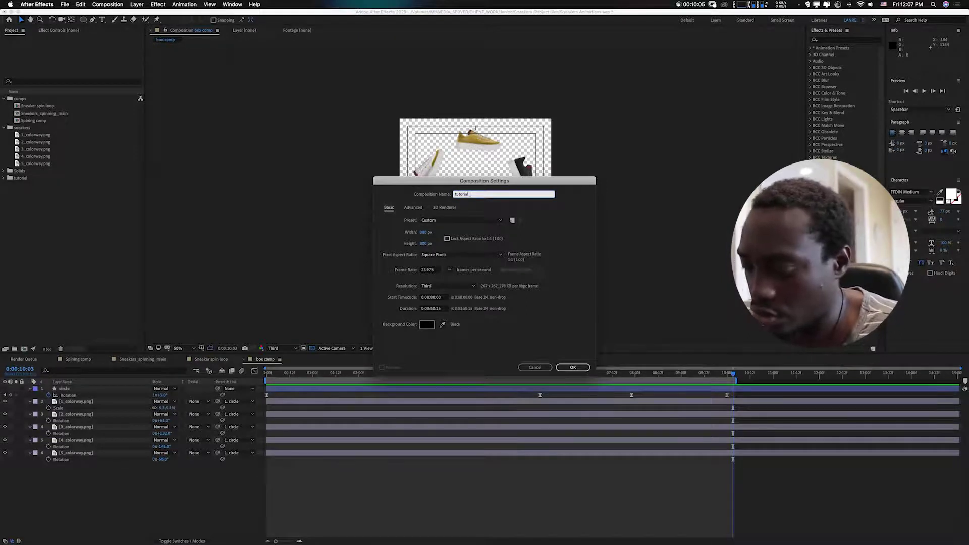
{"action": "type", "text": "torial_shoe"}
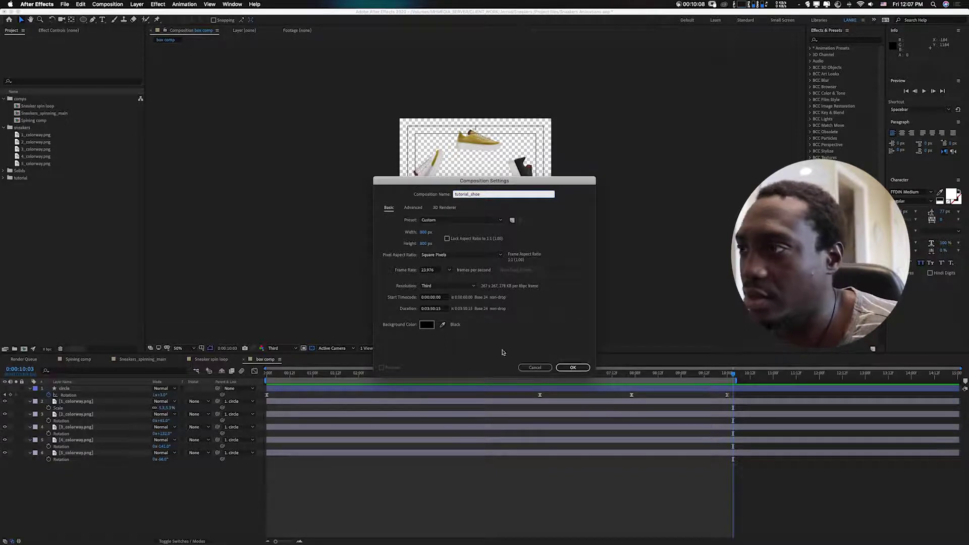
{"action": "left_click", "coordinate": [572, 368]}
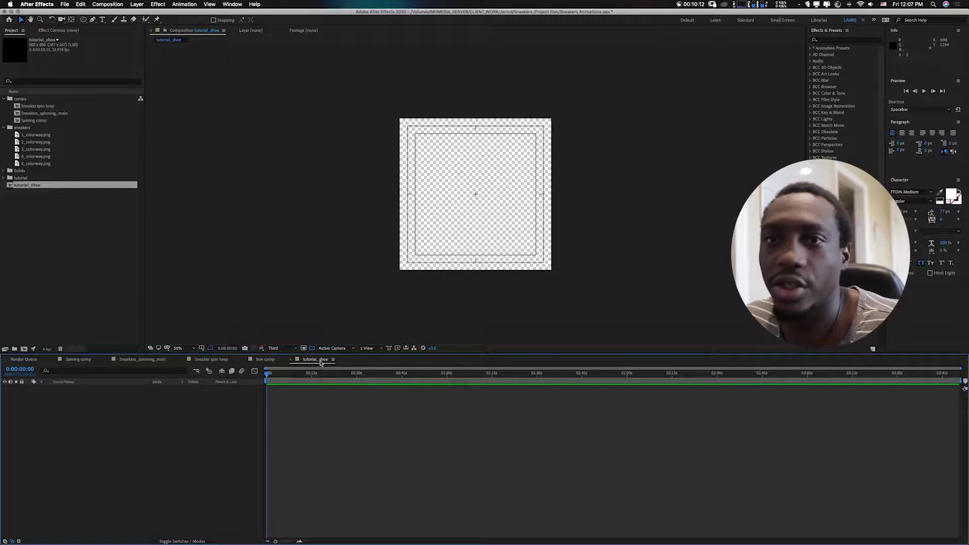
Add box comp as a layer in tutorial_shoe and move it down to about position 404, 692
{"action": "left_click", "coordinate": [4, 177]}
{"action": "left_click_drag", "start_coordinate": [12, 193], "coordinate": [130, 441]}
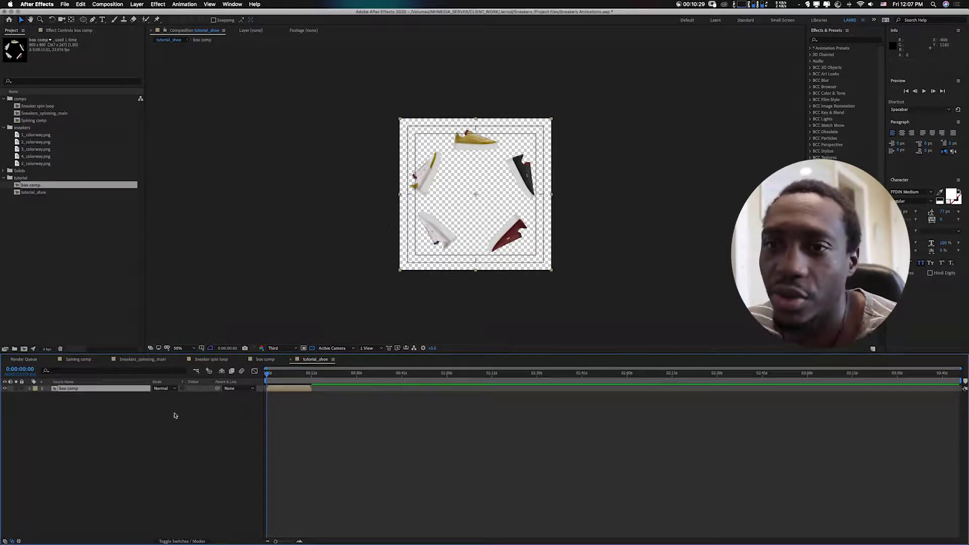
{"action": "left_click", "coordinate": [59, 409]}
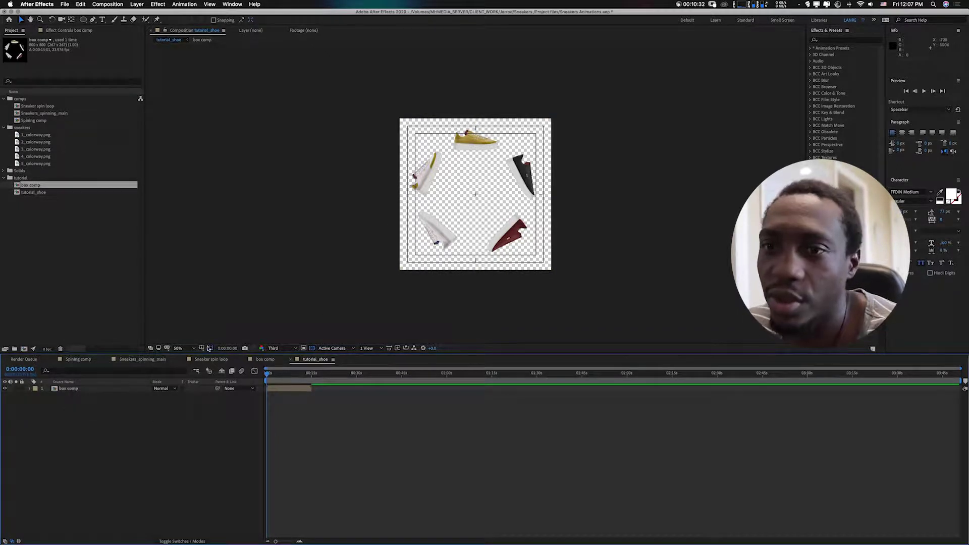
{"action": "left_click", "coordinate": [82, 391]}
{"action": "left_click_drag", "start_coordinate": [473, 154], "coordinate": [475, 197]}
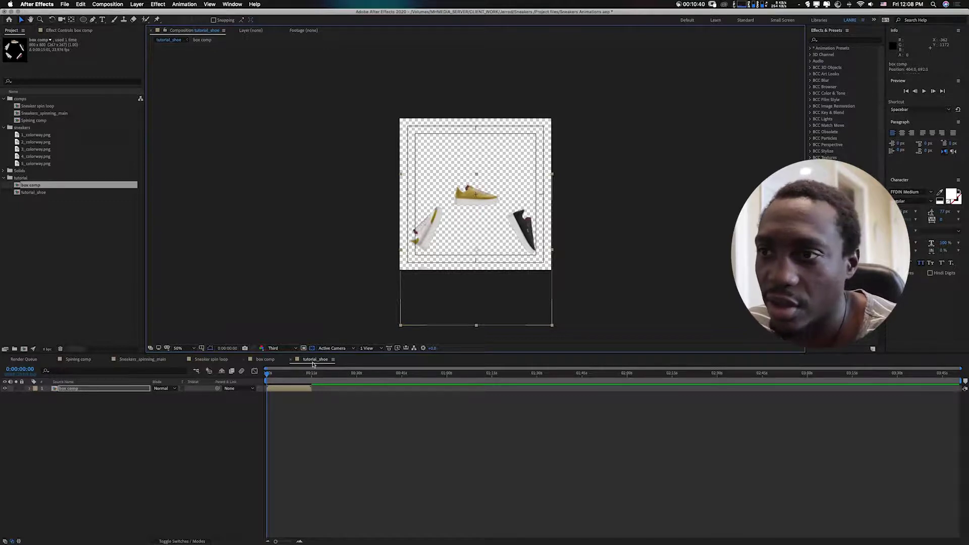
Set the Scale of all five colorway layers in box comp to 10%
{"action": "left_click", "coordinate": [269, 360]}
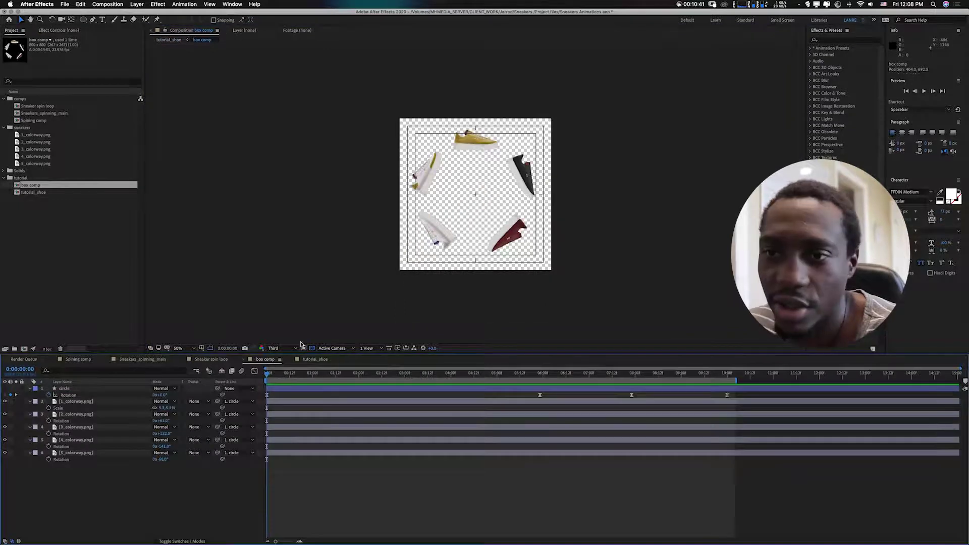
{"action": "left_click", "coordinate": [78, 402]}
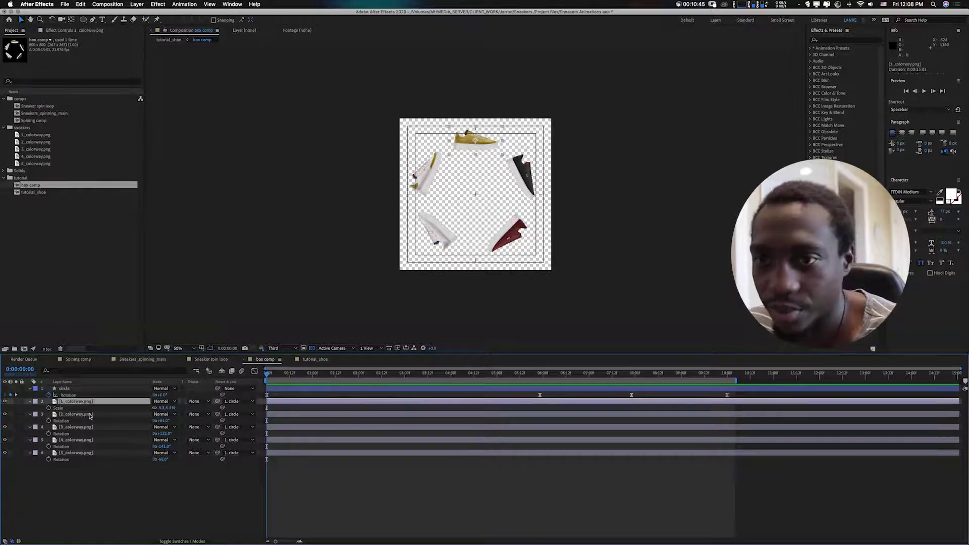
{"action": "left_click", "coordinate": [81, 454], "text": "shift"}
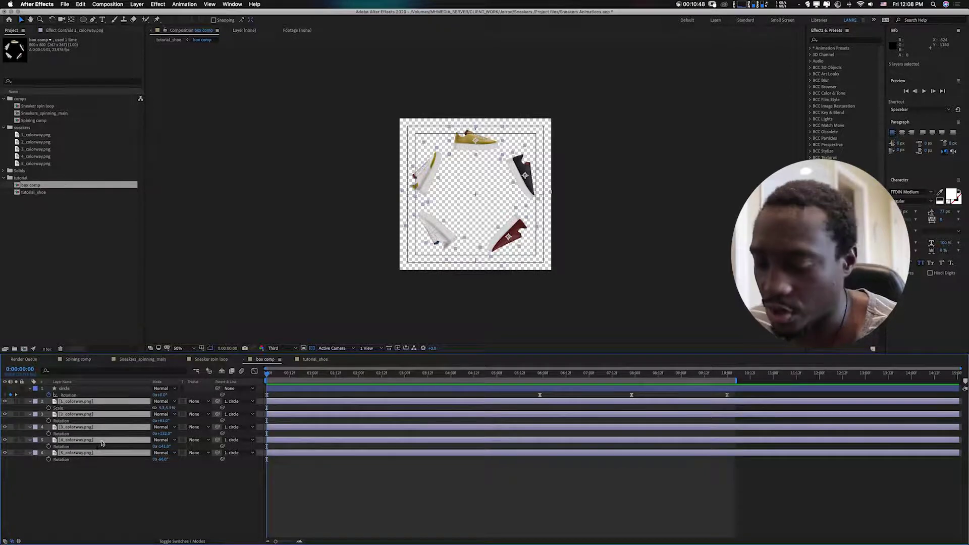
{"action": "key", "text": "u"}
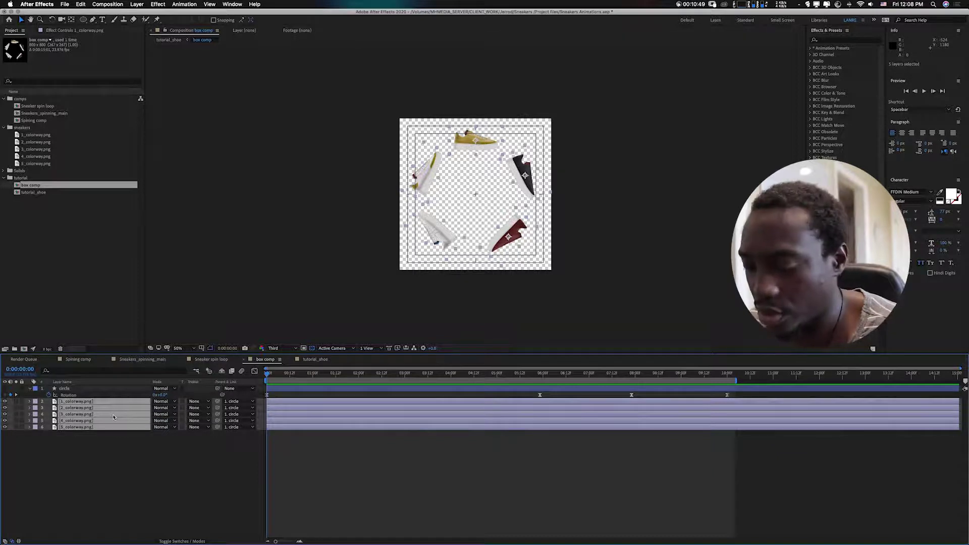
{"action": "key", "text": "s"}
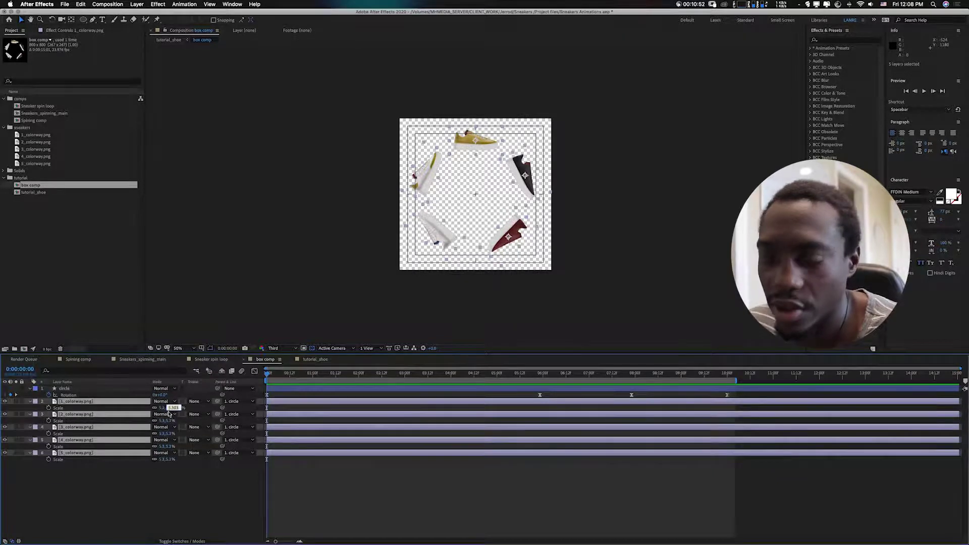
{"action": "type", "text": "10"}
{"action": "left_click", "coordinate": [172, 491]}
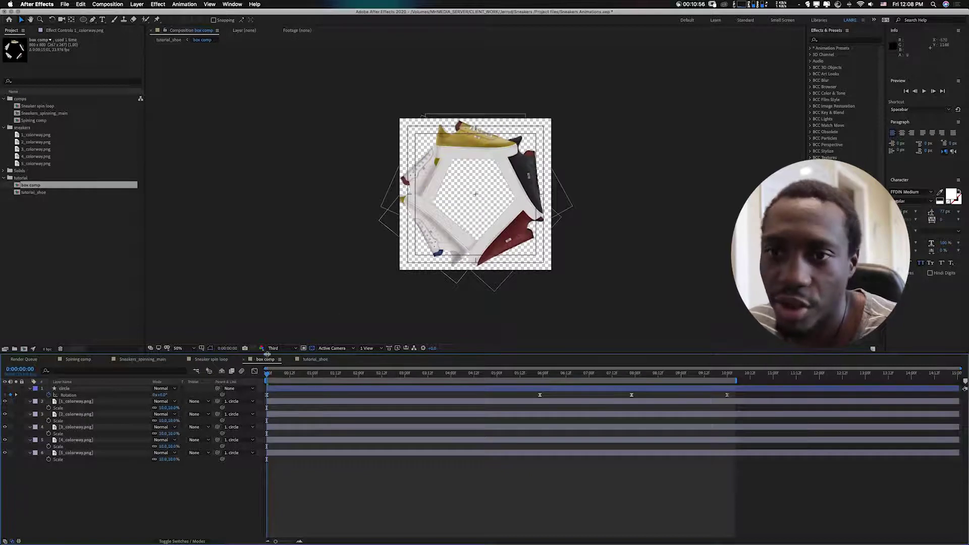
Enlarge the circle layer in box comp to a Scale of more than 500%, spreading its parented sneakers outward
{"action": "left_click", "coordinate": [65, 388]}
{"action": "key", "text": "s"}
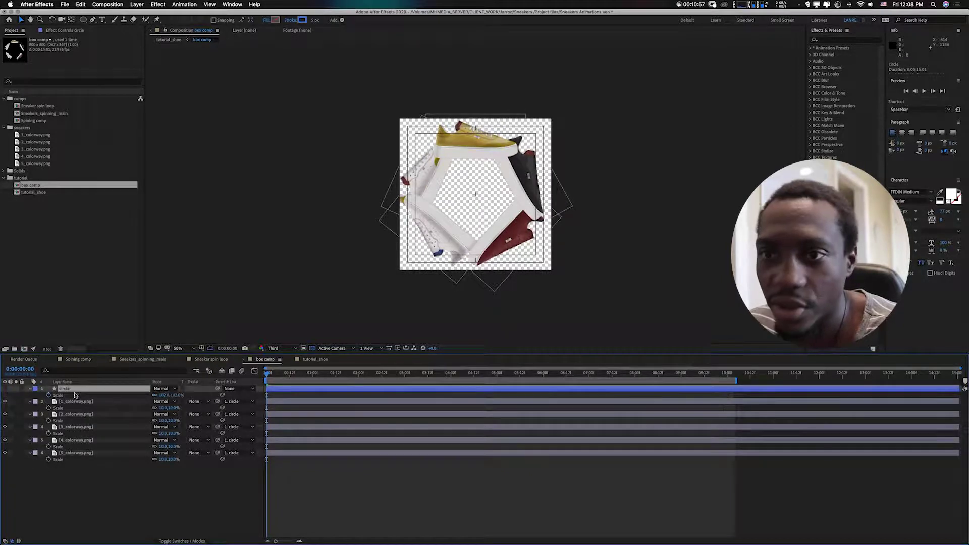
{"action": "left_click_drag", "start_coordinate": [171, 395], "coordinate": [336, 415]}
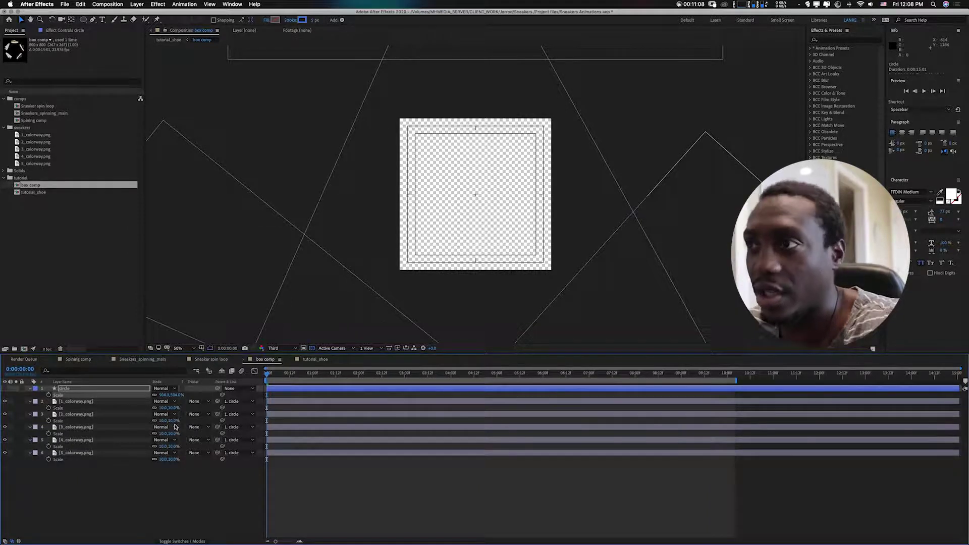
Change box comp's settings to the UHD 4K 23.976 preset size of 3840 x 2160 px with a frame rate of 24
{"action": "key", "text": "super+k"}
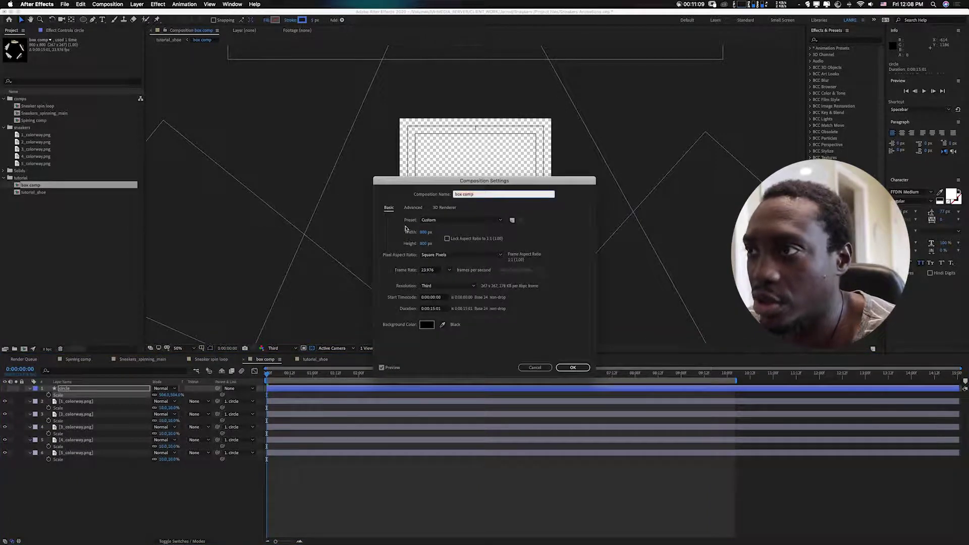
{"action": "left_click", "coordinate": [422, 233]}
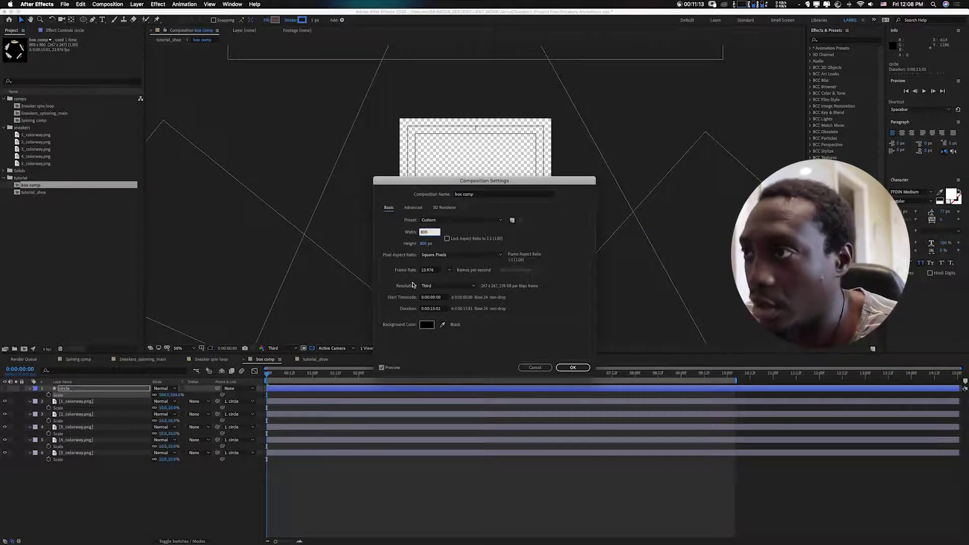
{"action": "left_click", "coordinate": [464, 220]}
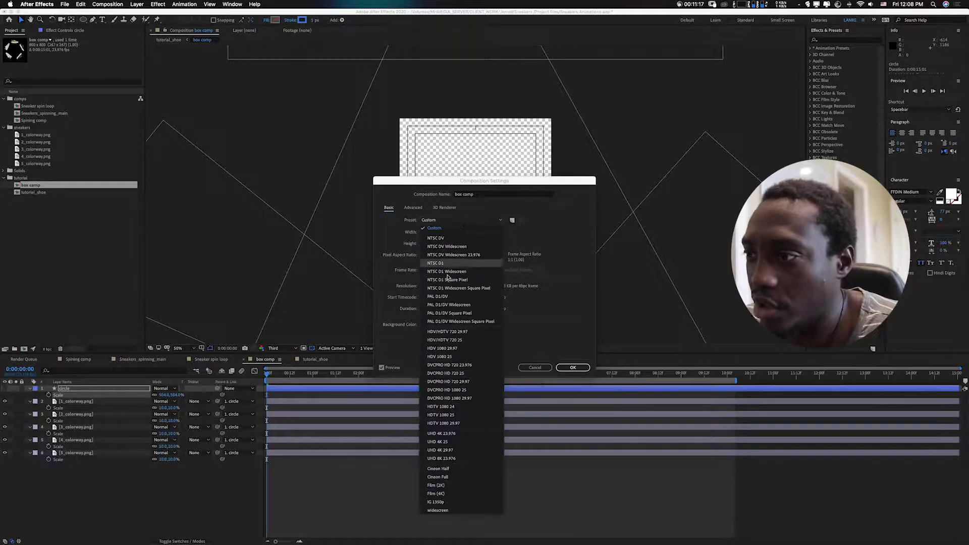
{"action": "left_click", "coordinate": [457, 435]}
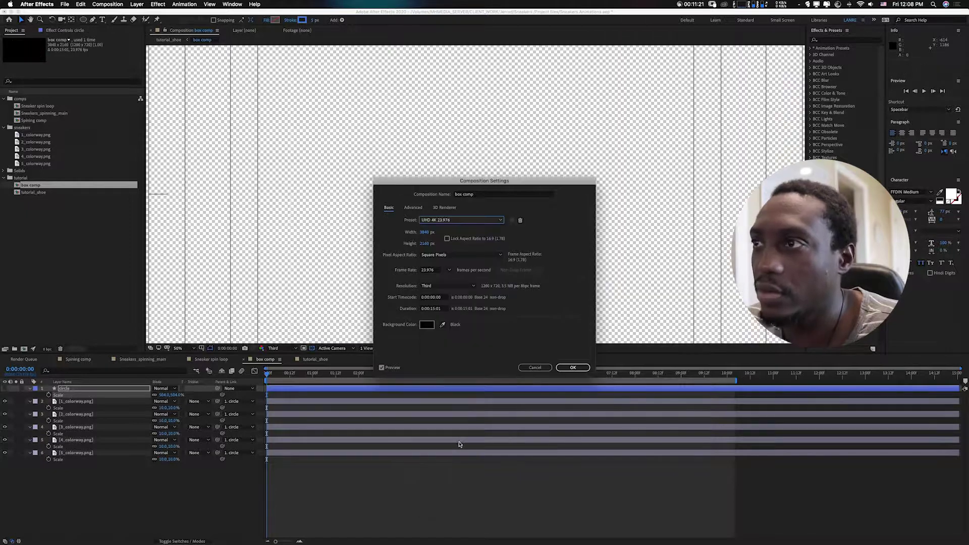
{"action": "left_click", "coordinate": [437, 272]}
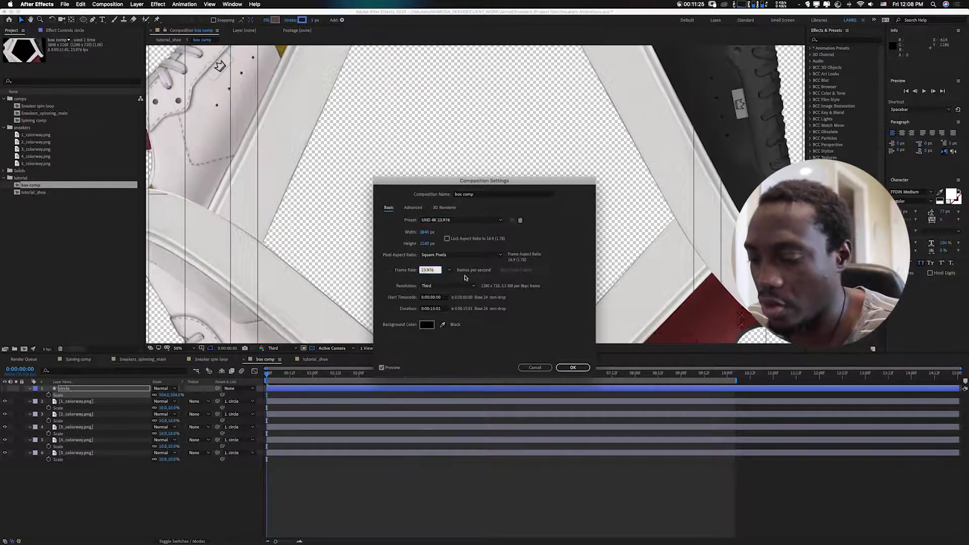
{"action": "type", "text": "24"}
{"action": "key", "text": "Return"}
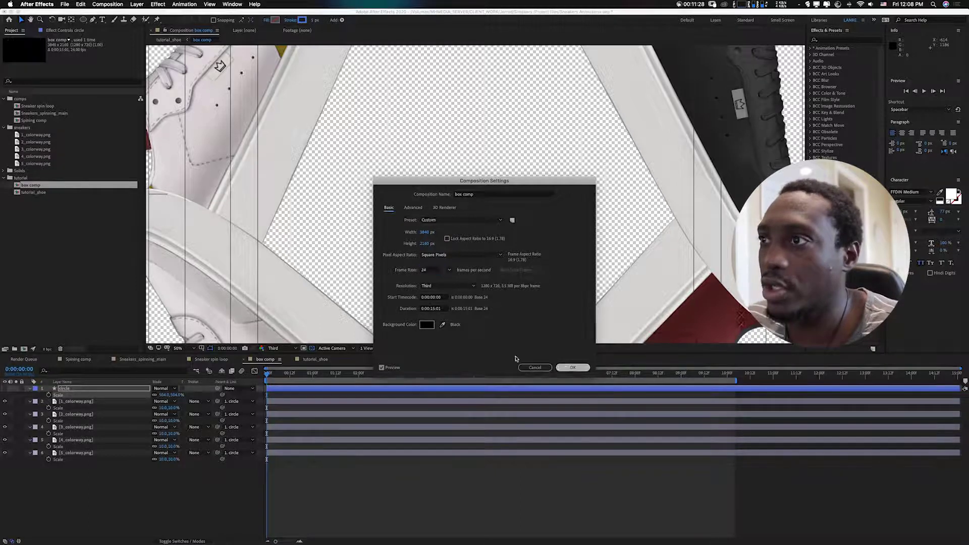
{"action": "key", "text": "comma"}
{"action": "key", "text": "comma"}
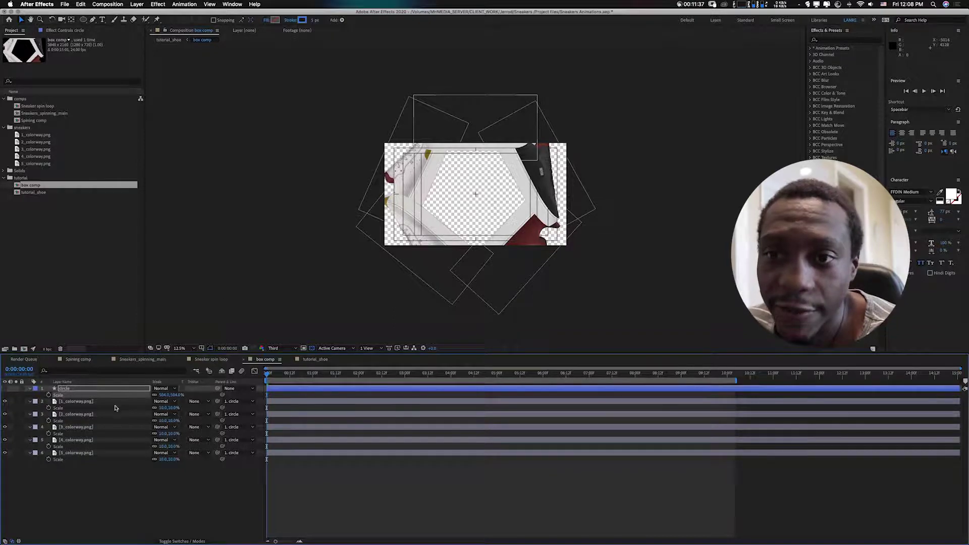
Set the Scale of all five colorway layers to 7% and reduce the circle layer's Scale to about 305% to fit the frame
{"action": "left_click", "coordinate": [79, 403]}
{"action": "left_click", "coordinate": [79, 454], "text": "shift"}
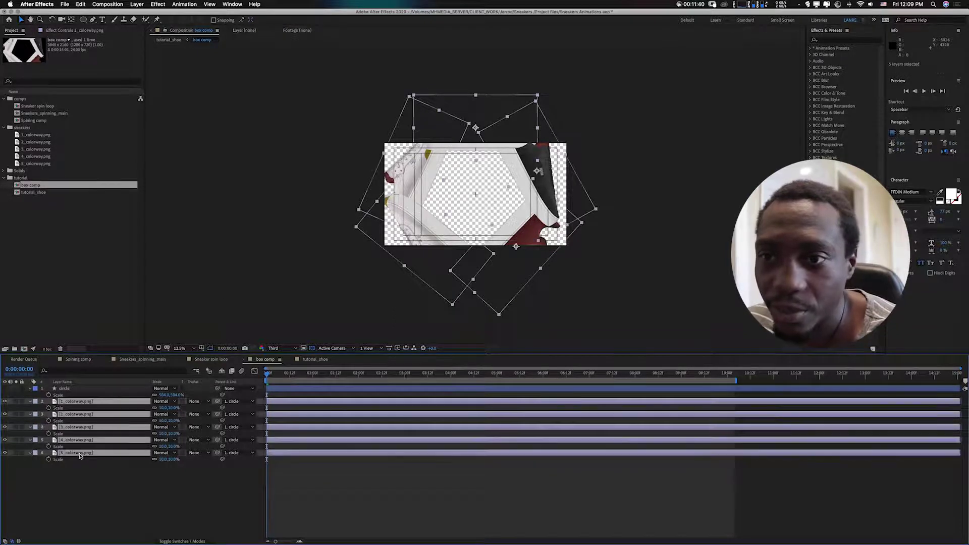
{"action": "left_click", "coordinate": [172, 407]}
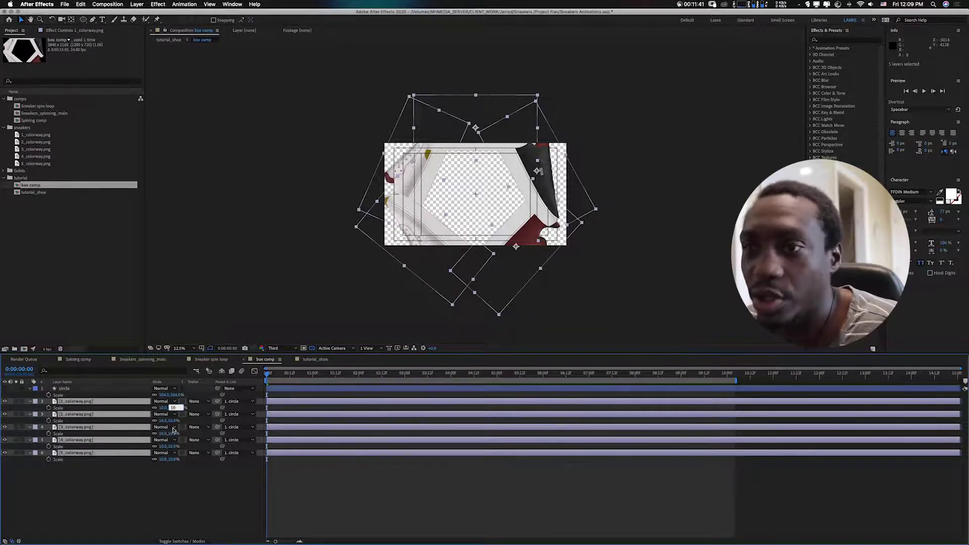
{"action": "type", "text": "7"}
{"action": "left_click", "coordinate": [126, 482]}
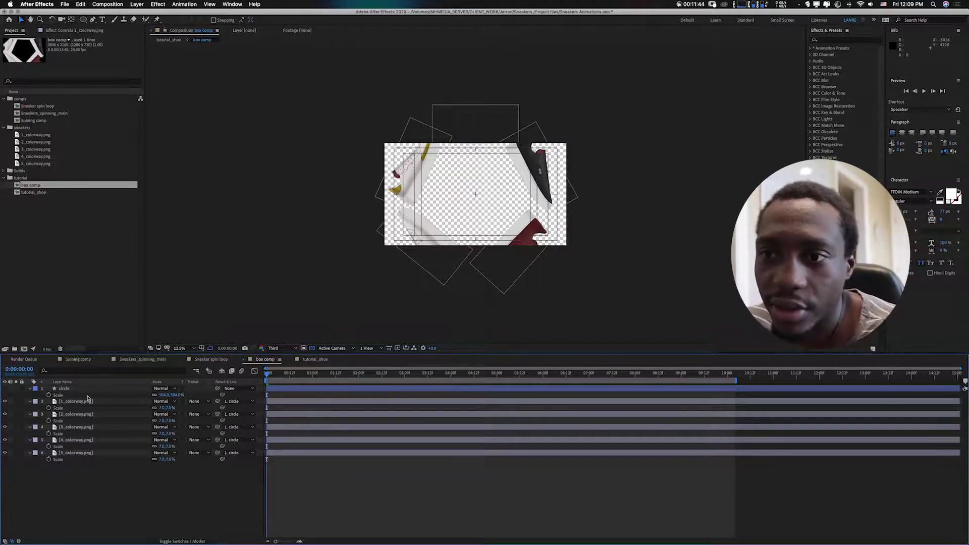
{"action": "left_click_drag", "start_coordinate": [172, 395], "coordinate": [125, 418]}
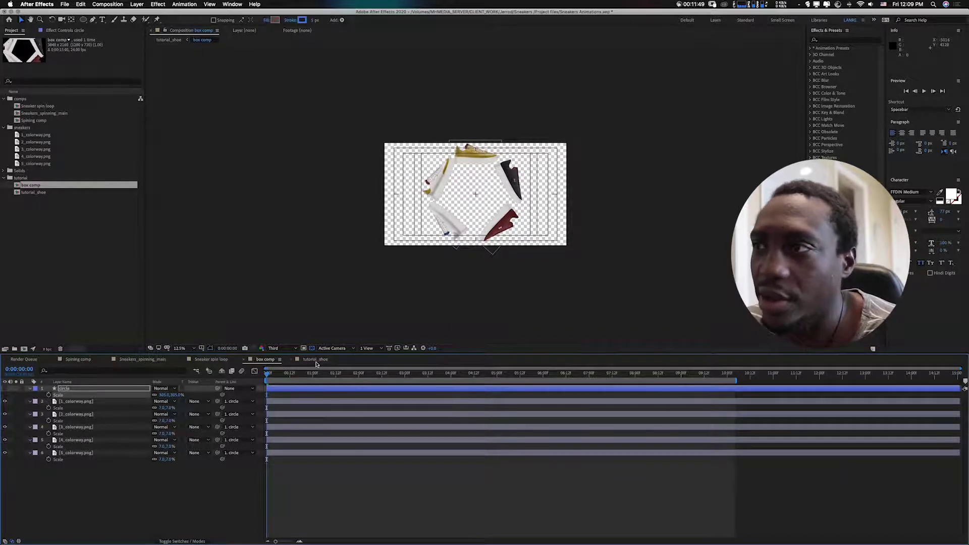
In tutorial_shoe, scale the box comp layer to 63% and move it to about position 254, 982
{"action": "left_click", "coordinate": [315, 360]}
{"action": "left_click_drag", "start_coordinate": [268, 376], "coordinate": [284, 377]}
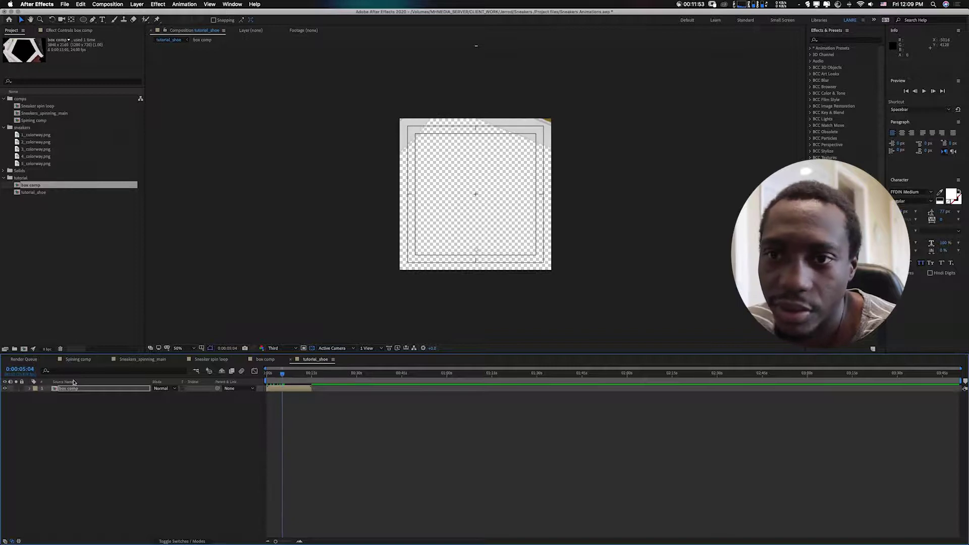
{"action": "key", "text": "s"}
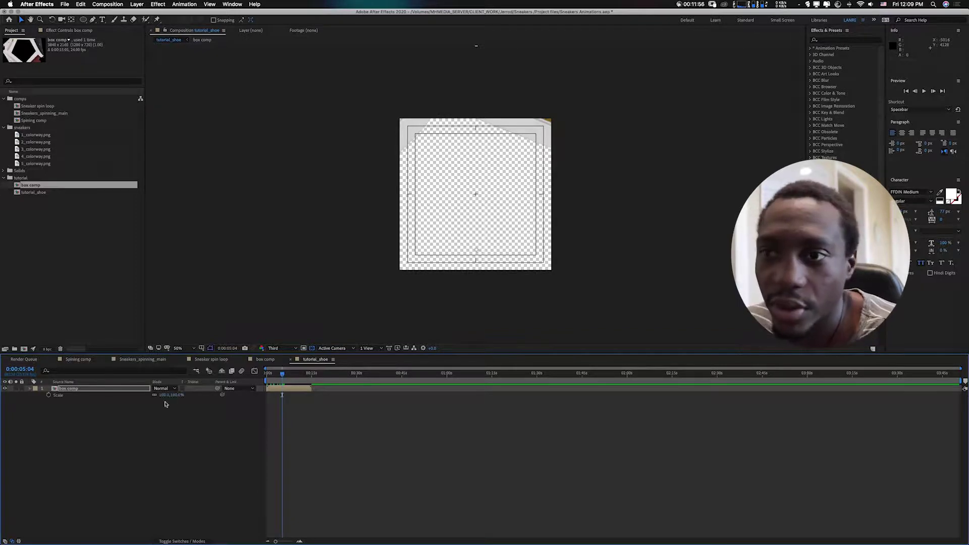
{"action": "left_click_drag", "start_coordinate": [163, 395], "coordinate": [165, 399]}
{"action": "left_click_drag", "start_coordinate": [498, 162], "coordinate": [466, 214]}
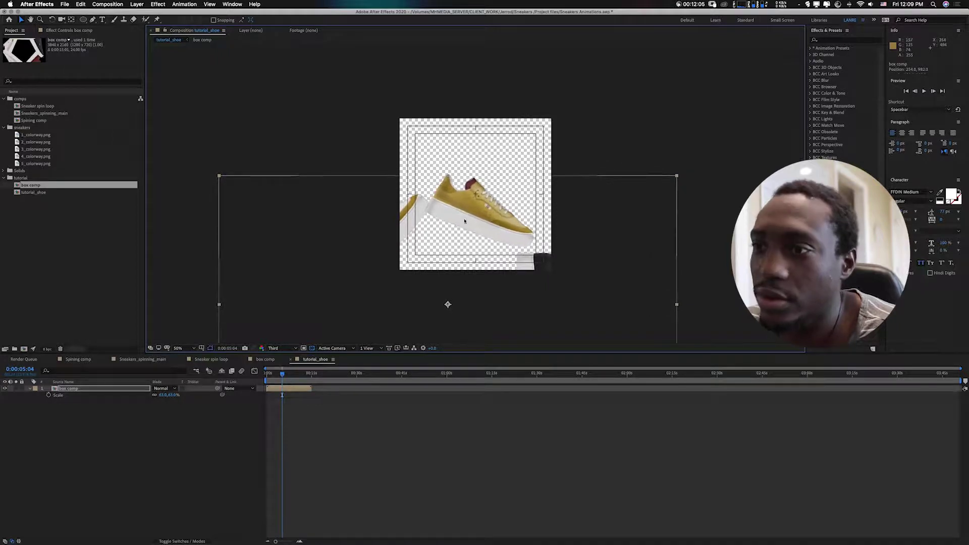
End the work area at 0:00:14:21, where the box comp layer ends, and trim tutorial_shoe to the work area
{"action": "left_click_drag", "start_coordinate": [271, 374], "coordinate": [312, 375]}
{"action": "key", "text": "n"}
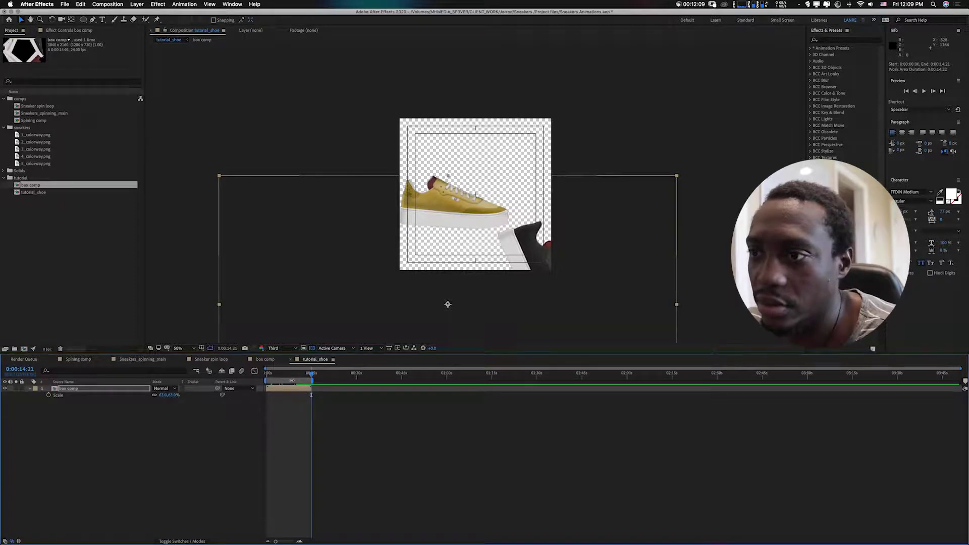
{"action": "right_click", "coordinate": [292, 381]}
{"action": "left_click", "coordinate": [302, 402]}
Preview the spin from the start, then scale the box comp layer to 76% and move it to about position 380, 1046
{"action": "left_click", "coordinate": [268, 373]}
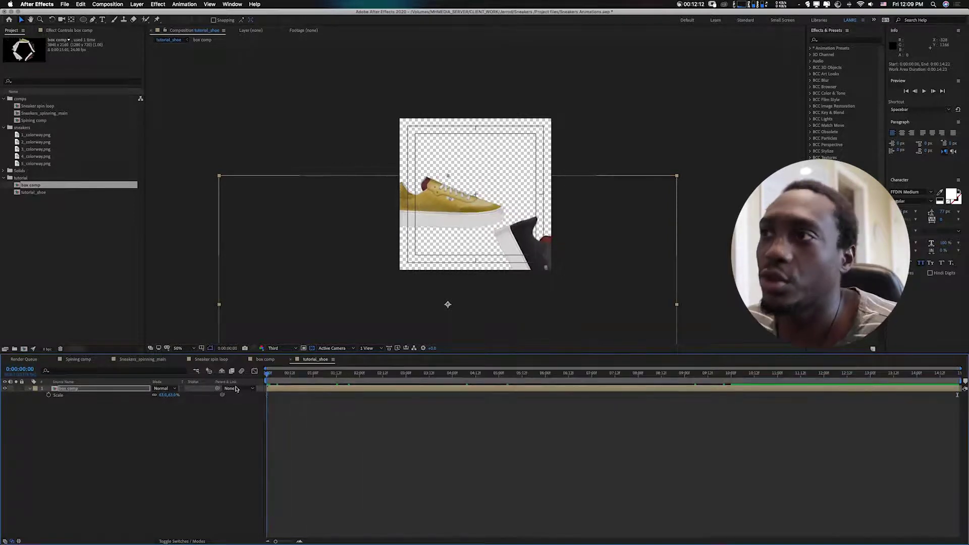
{"action": "key", "text": "space"}
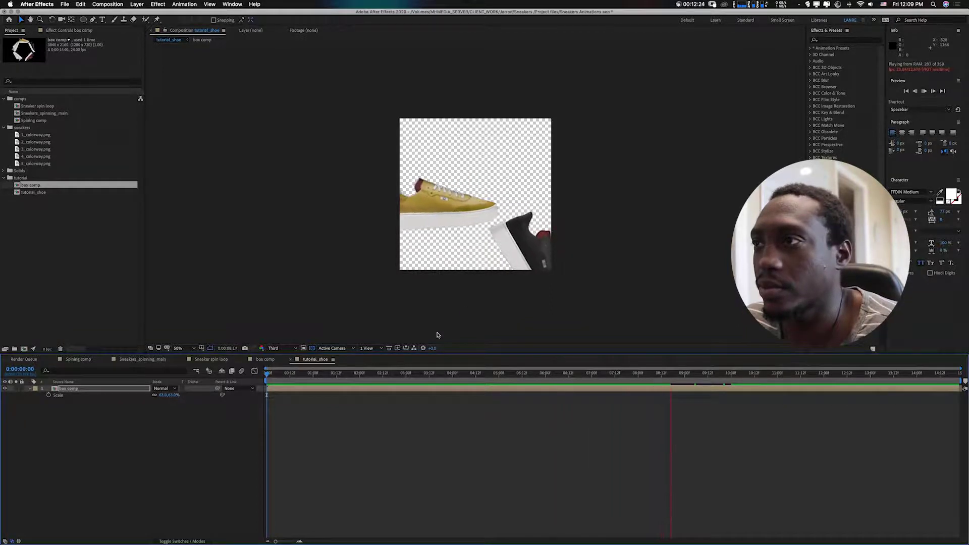
{"action": "key", "text": "space"}
{"action": "left_click_drag", "start_coordinate": [462, 213], "coordinate": [484, 210]}
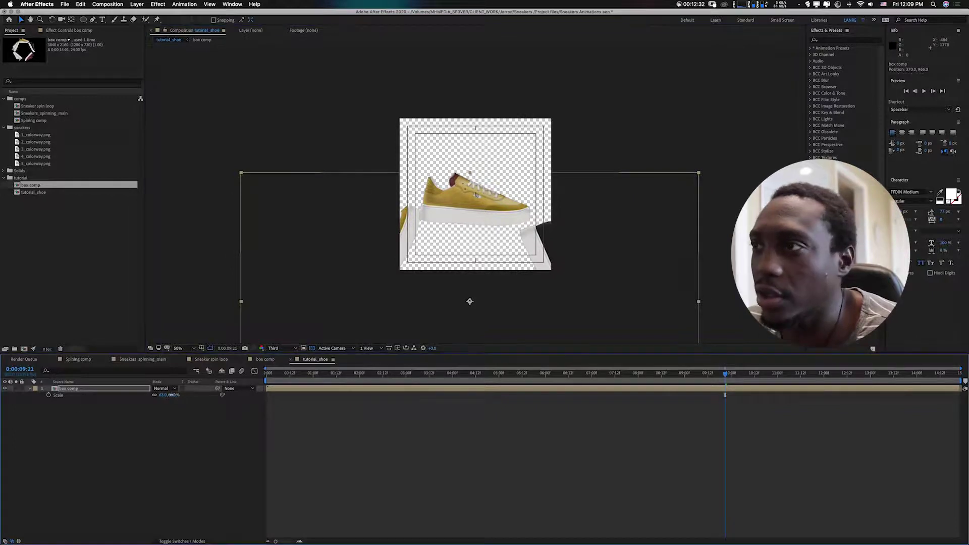
{"action": "left_click_drag", "start_coordinate": [172, 394], "coordinate": [178, 395]}
{"action": "left_click_drag", "start_coordinate": [476, 189], "coordinate": [478, 203]}
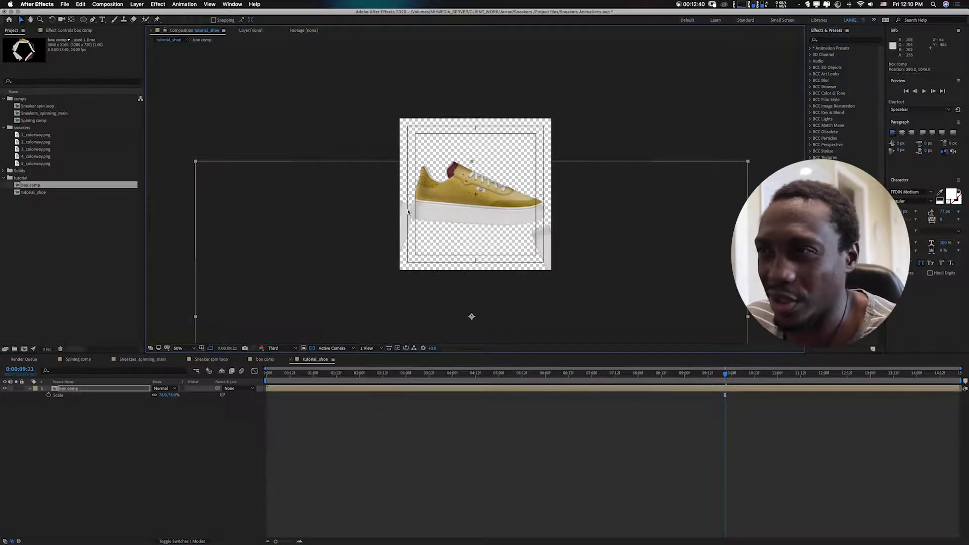
In box comp, set the Scale of all five colorway layers to 6%
{"action": "left_click", "coordinate": [266, 359]}
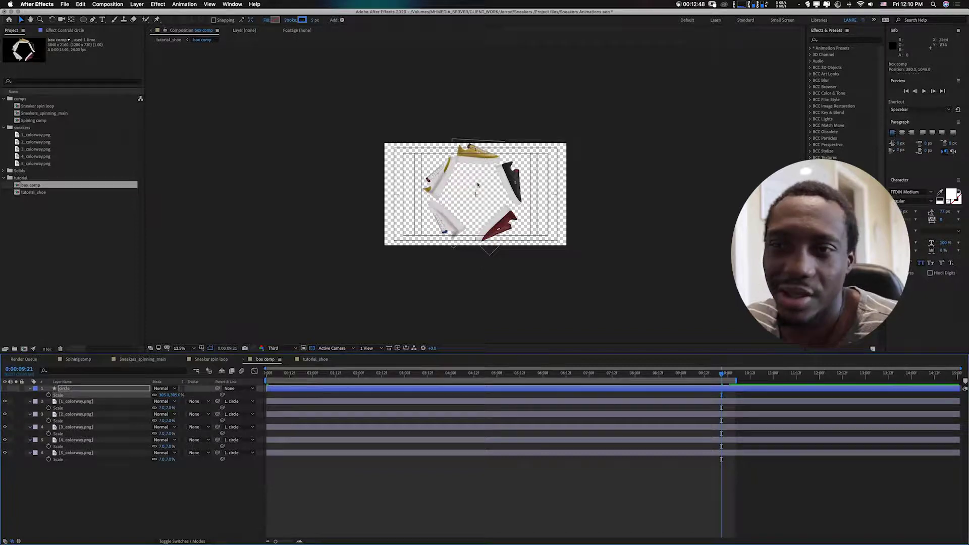
{"action": "left_click", "coordinate": [87, 402]}
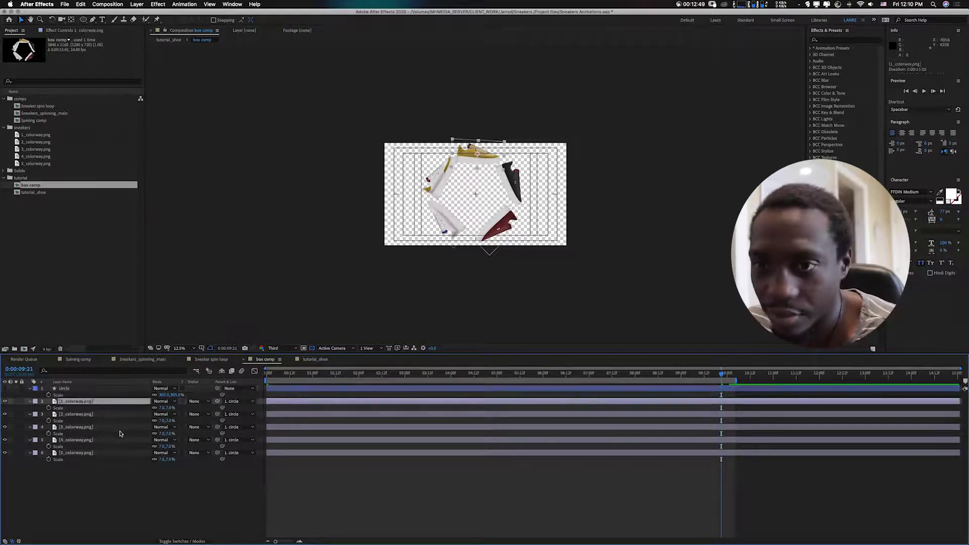
{"action": "left_click", "coordinate": [98, 453], "text": "shift"}
{"action": "left_click", "coordinate": [170, 407]}
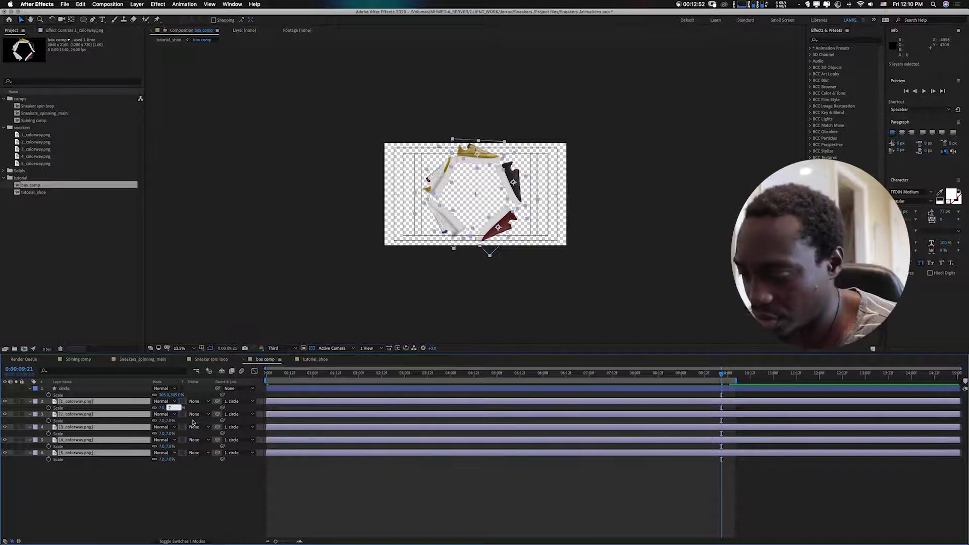
{"action": "type", "text": "6"}
{"action": "left_click", "coordinate": [184, 467]}
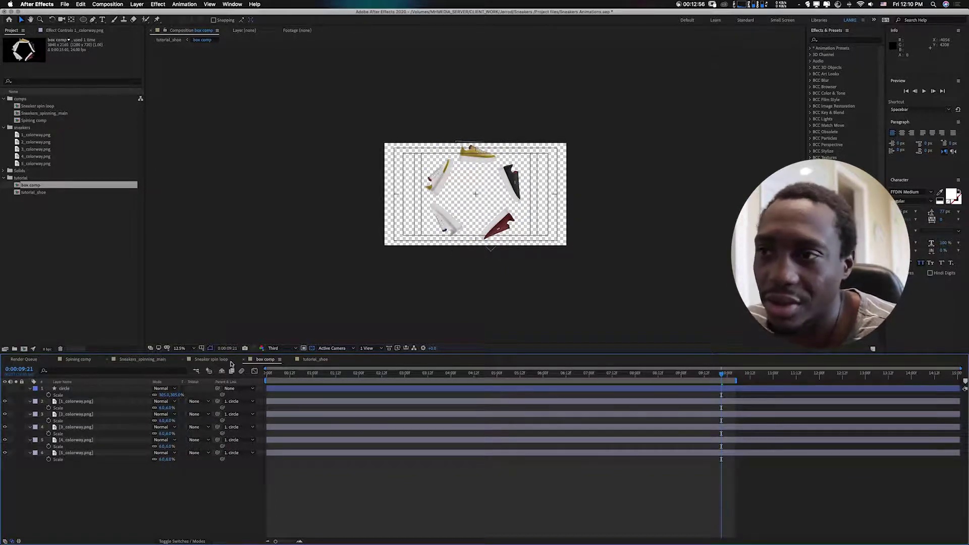
In tutorial_shoe, set the box comp layer's Scale to 80% and move it to about position 394, 1074
{"action": "left_click", "coordinate": [308, 359]}
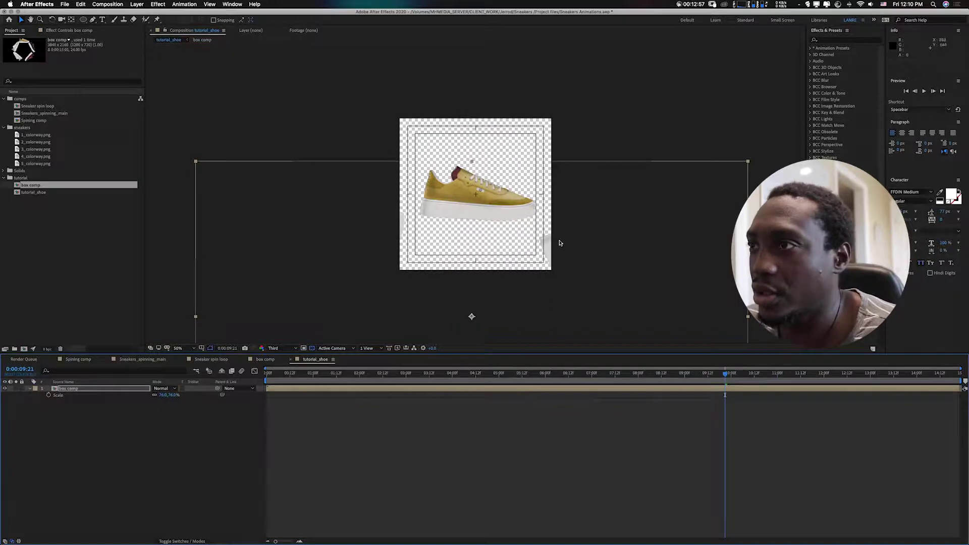
{"action": "left_click_drag", "start_coordinate": [480, 209], "coordinate": [482, 209]}
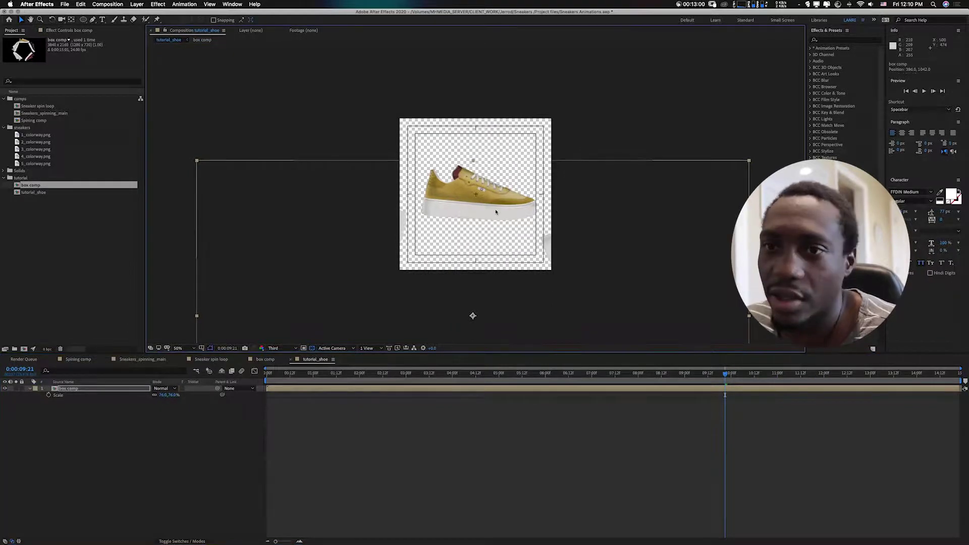
{"action": "left_click", "coordinate": [173, 395]}
{"action": "type", "text": "80"}
{"action": "key", "text": "Return"}
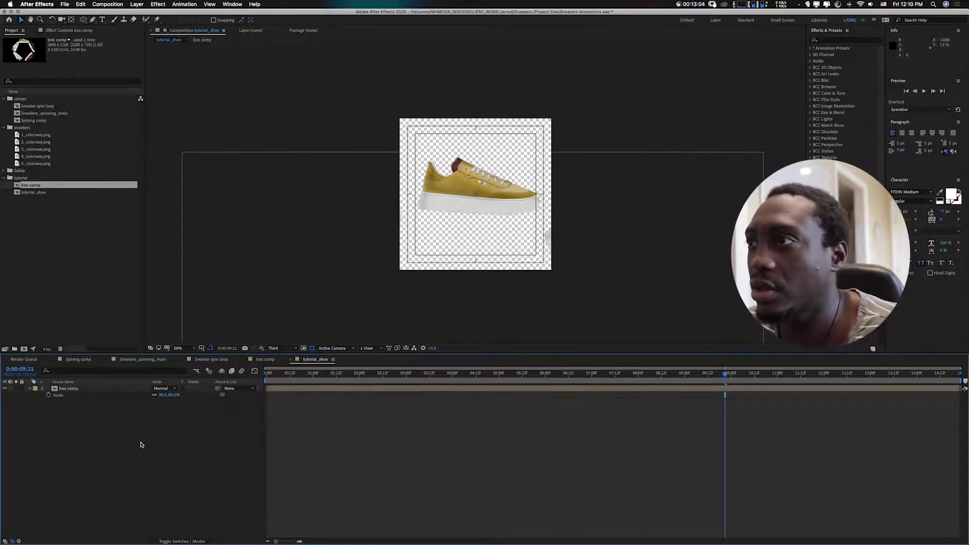
{"action": "left_click_drag", "start_coordinate": [471, 200], "coordinate": [472, 205]}
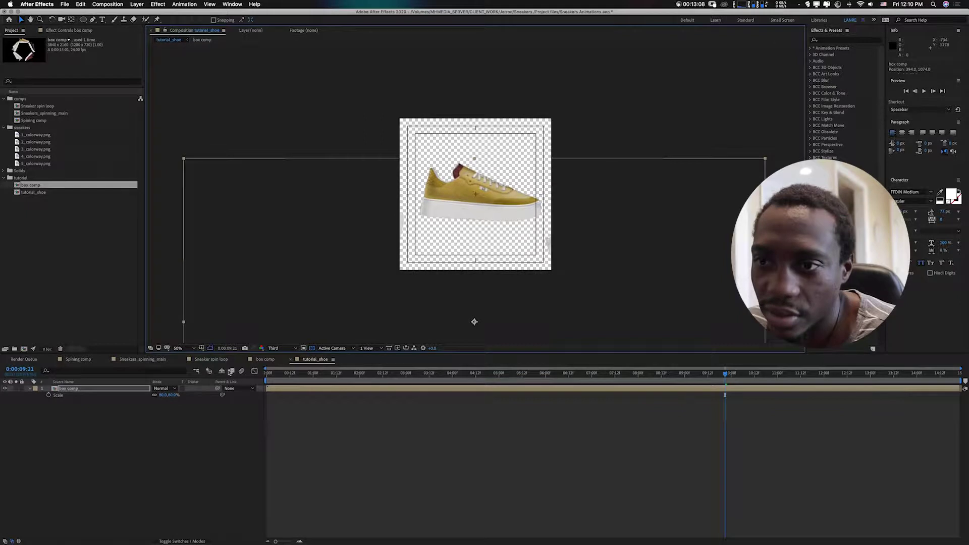
Try 82% Scale on the box comp layer, raise it to 85%, and shift the layer slightly down to re-center the yellow sneaker
{"action": "left_click", "coordinate": [171, 396]}
{"action": "type", "text": "8"}
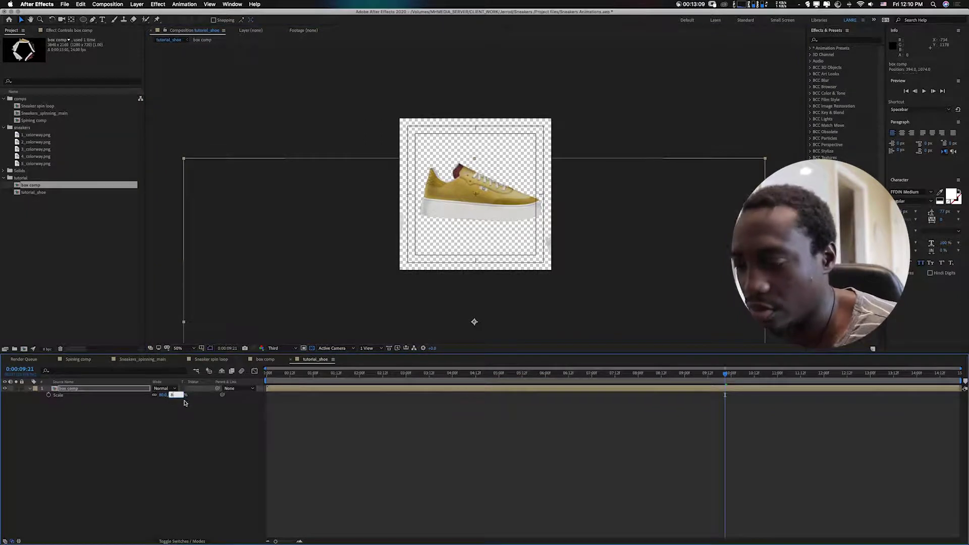
{"action": "type", "text": "2"}
{"action": "key", "text": "Return"}
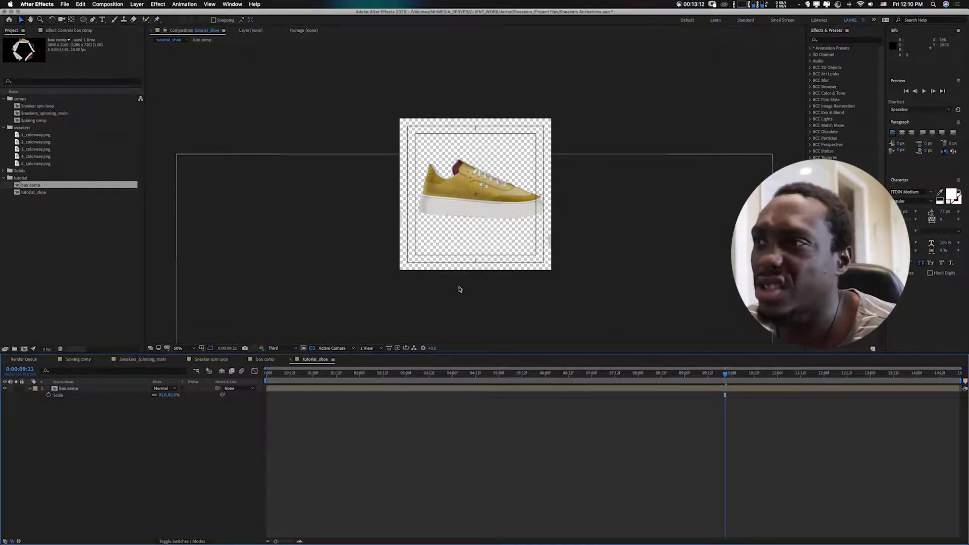
{"action": "left_click", "coordinate": [170, 396]}
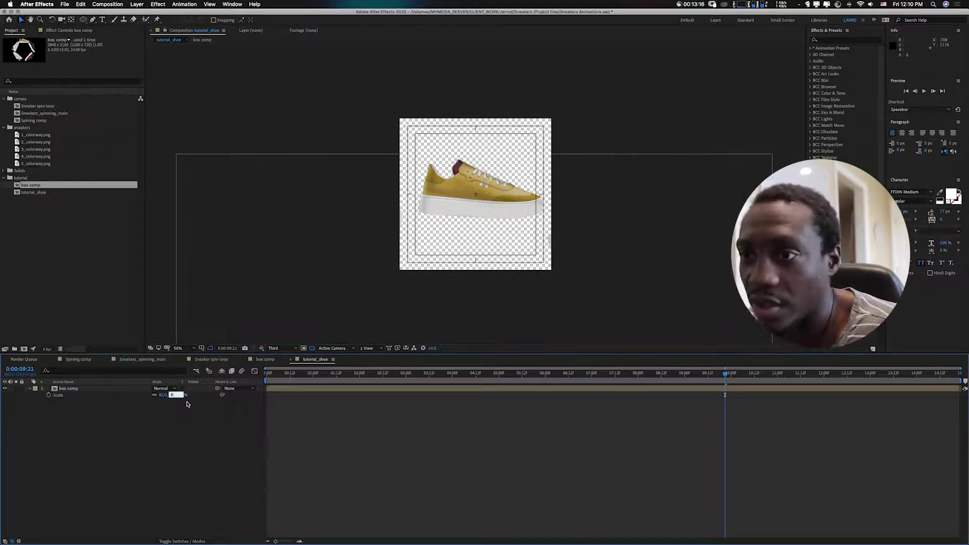
{"action": "type", "text": "85"}
{"action": "key", "text": "Return"}
{"action": "left_click", "coordinate": [474, 323]}
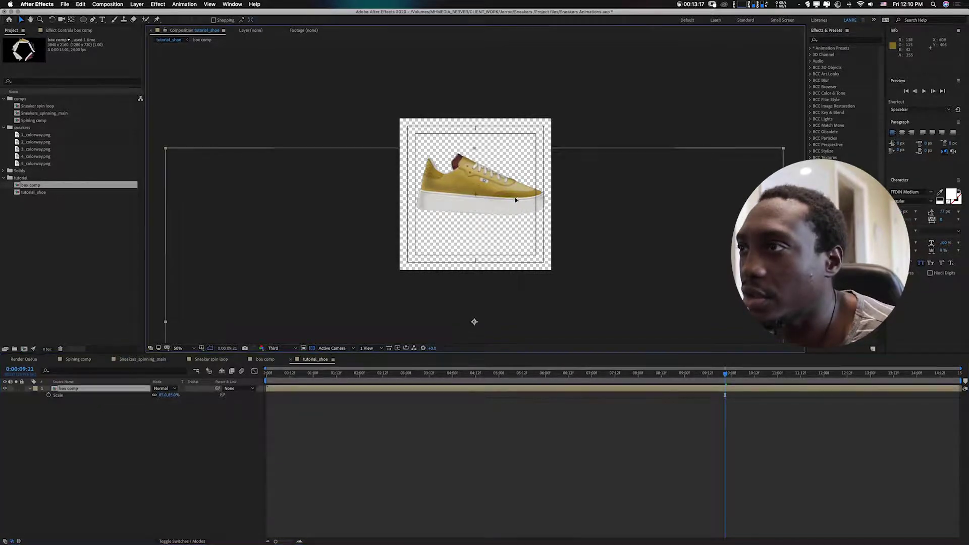
{"action": "left_click_drag", "start_coordinate": [513, 204], "coordinate": [512, 206]}
Play the tutorial_shoe animation from the start to check the sneakers' spin and framing
{"action": "left_click", "coordinate": [271, 377]}
{"action": "key", "text": "space"}
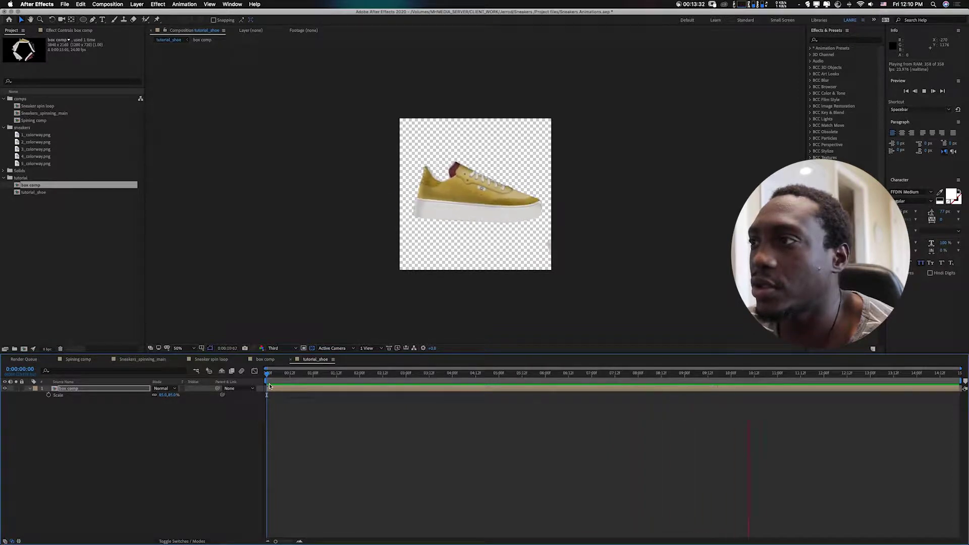
{"action": "key", "text": "space"}
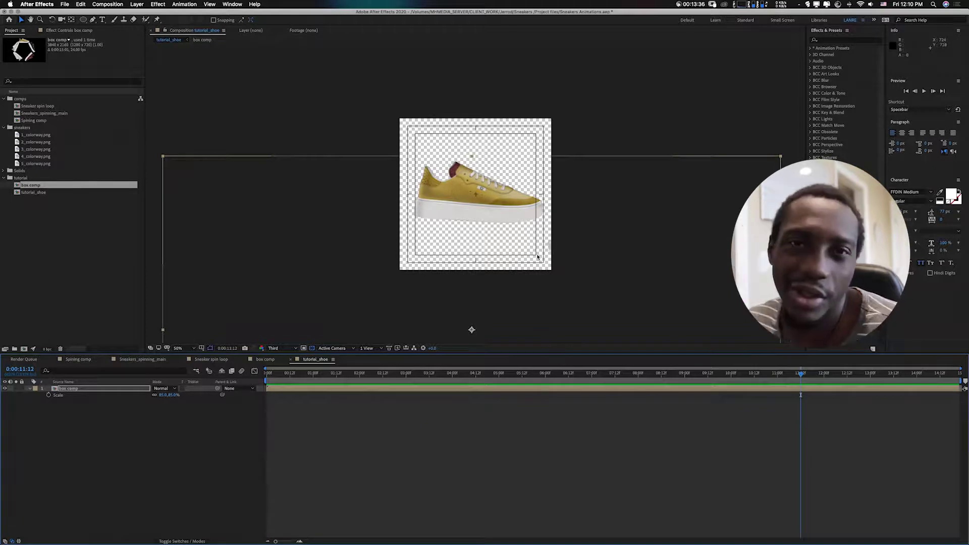
Add a black comp-sized solid named bg to tutorial_shoe and place it below the box comp layer
{"action": "left_click", "coordinate": [154, 432]}
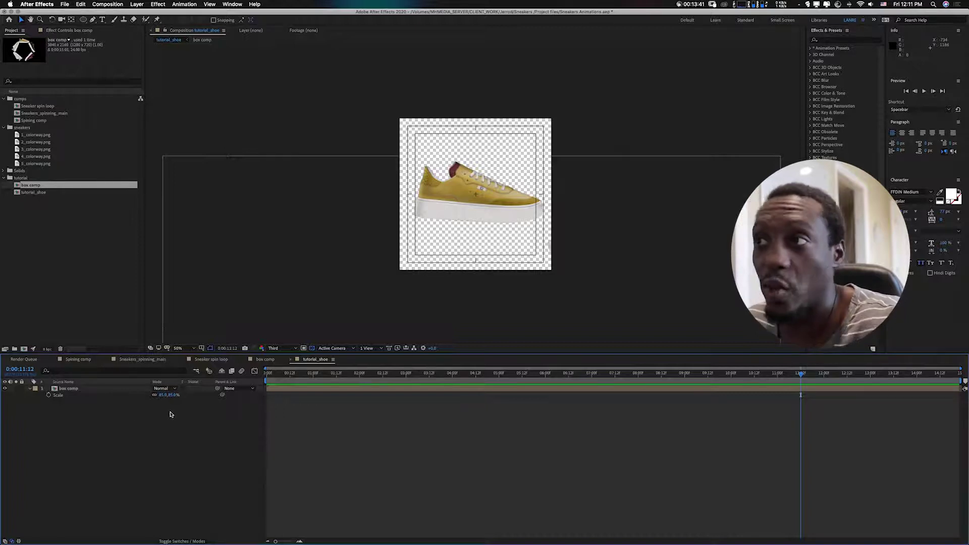
{"action": "key", "text": "super+y"}
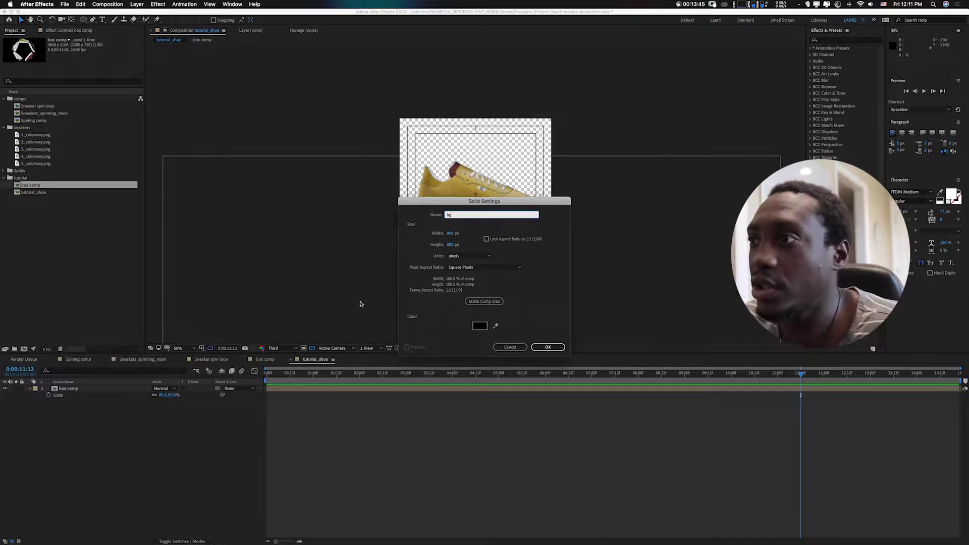
{"action": "left_click", "coordinate": [548, 347]}
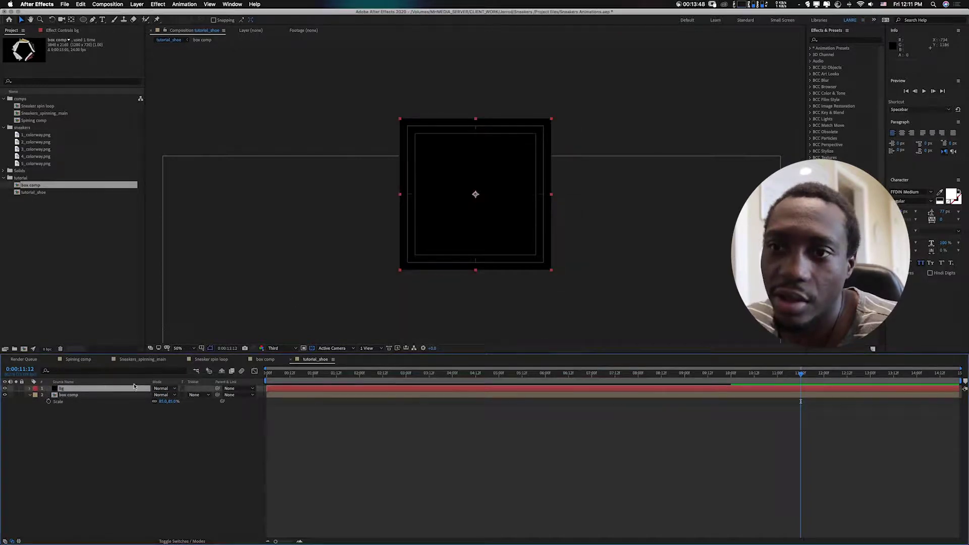
{"action": "left_click_drag", "start_coordinate": [106, 389], "coordinate": [116, 424]}
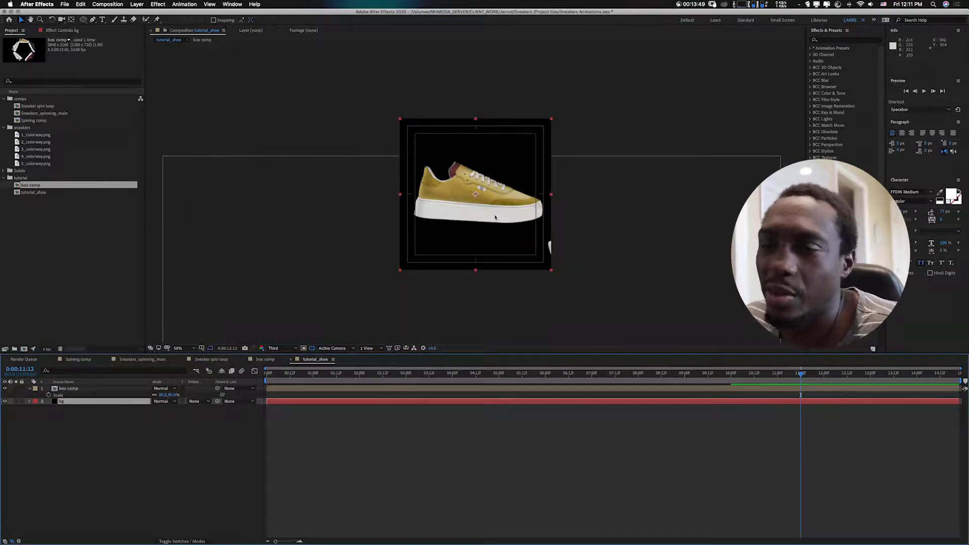
Find the Gradient Ramp effect by searching for "ramp" and apply it to the bg layer
{"action": "left_click", "coordinate": [830, 40]}
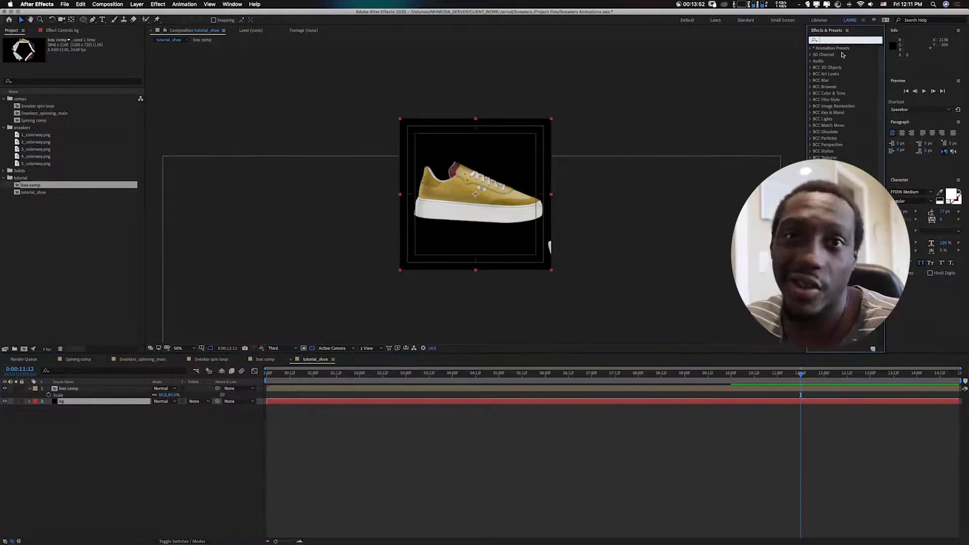
{"action": "type", "text": "gra"}
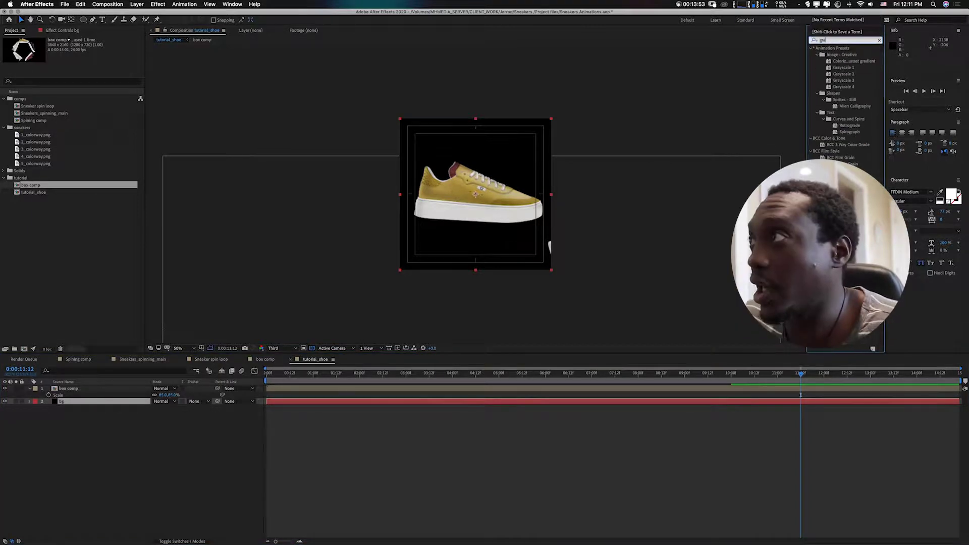
{"action": "key", "text": "BackSpace"}
{"action": "key", "text": "BackSpace"}
{"action": "key", "text": "BackSpace"}
{"action": "type", "text": "ramp"}
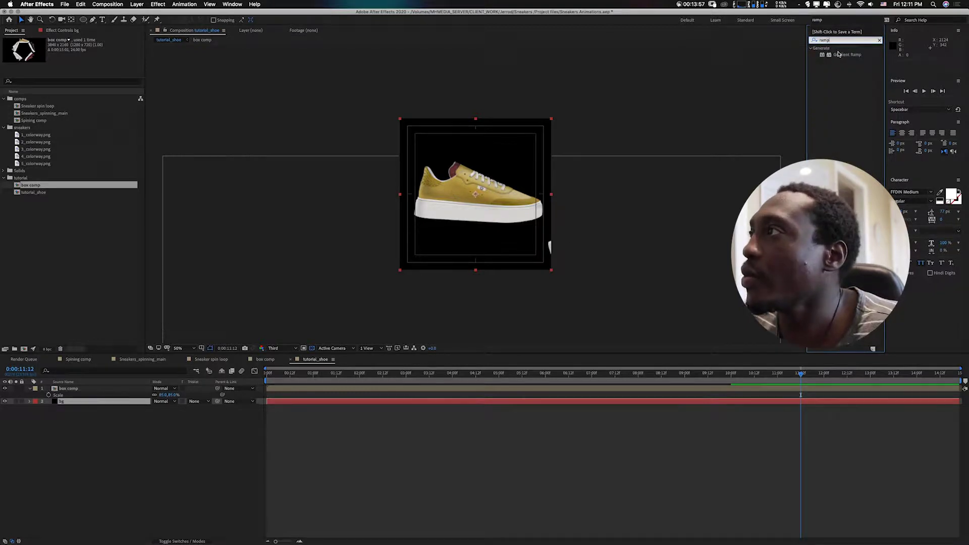
{"action": "double_click", "coordinate": [839, 54]}
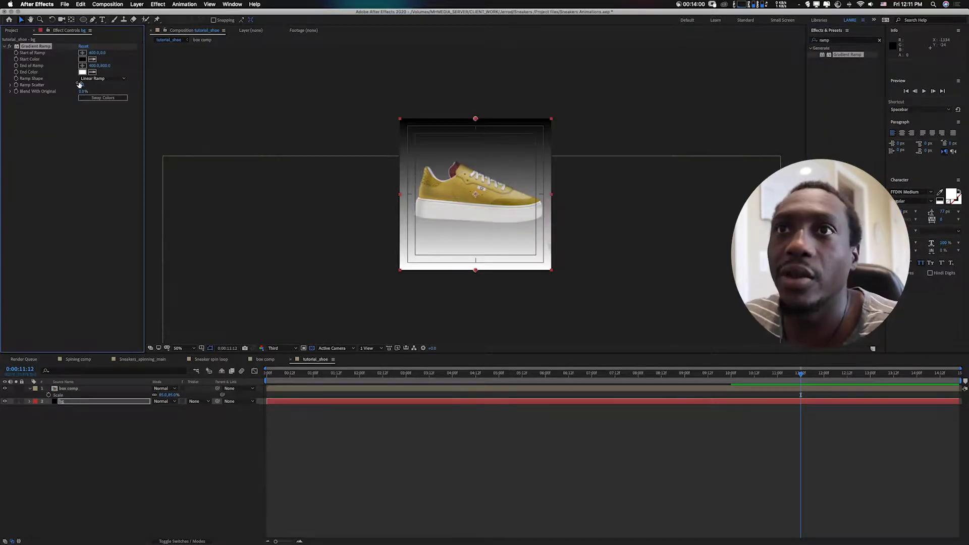
Swap the gradient's start and end colors and set Ramp Shape to Radial Ramp
{"action": "left_click", "coordinate": [99, 98]}
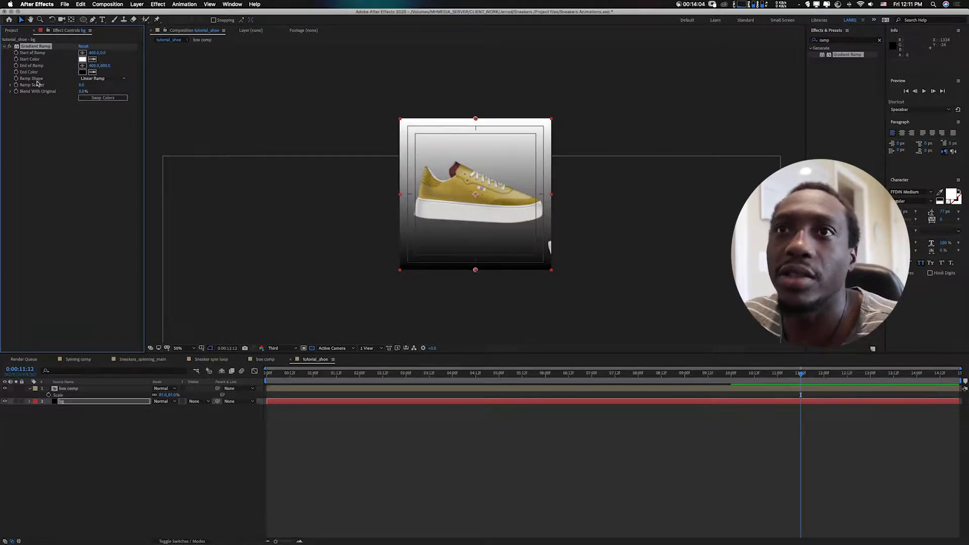
{"action": "left_click", "coordinate": [95, 80]}
{"action": "left_click", "coordinate": [102, 93]}
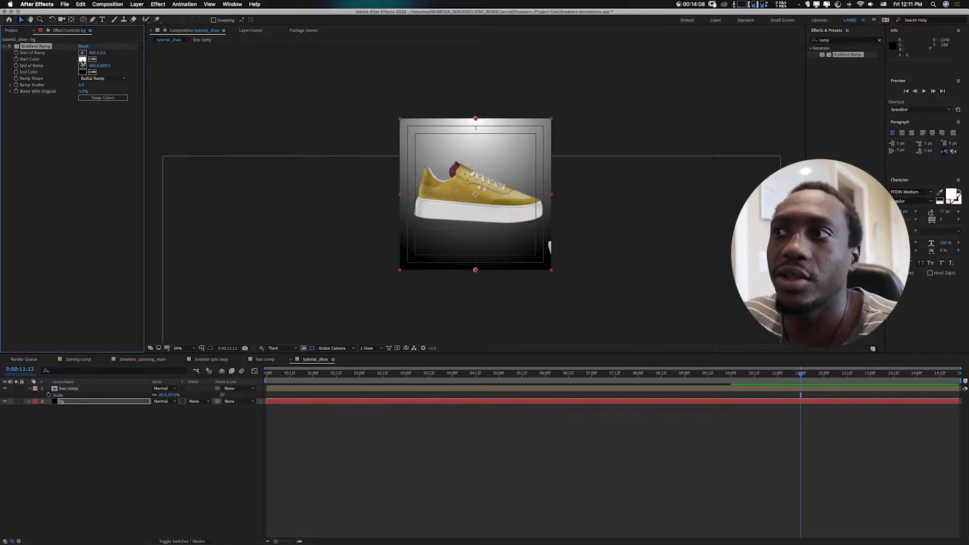
Set the Gradient Ramp's Start Color to hot pink, FF0085
{"action": "left_click", "coordinate": [82, 60]}
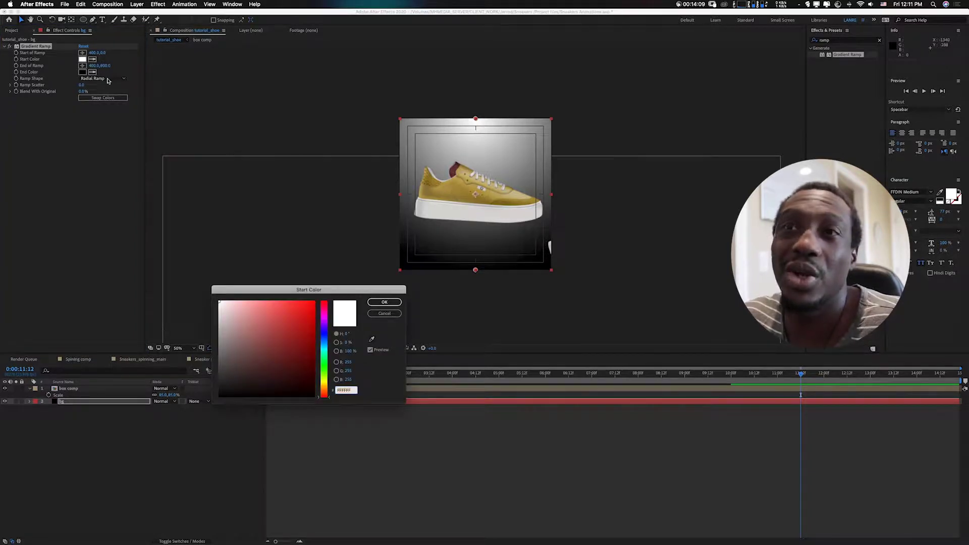
{"action": "left_click", "coordinate": [325, 309]}
{"action": "left_click_drag", "start_coordinate": [308, 307], "coordinate": [314, 302]}
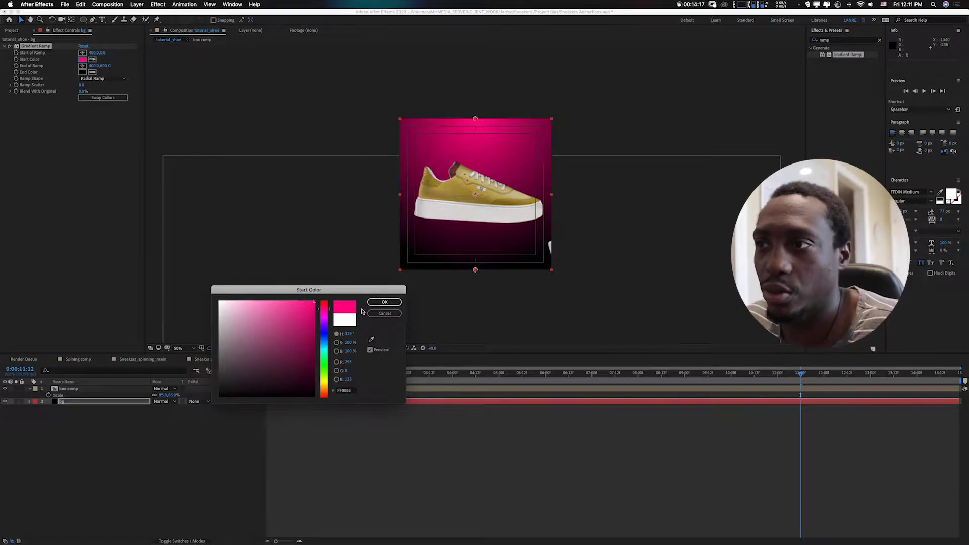
{"action": "left_click", "coordinate": [383, 302]}
Set the Gradient Ramp's End Color to a dark purple, trying red, violet and magenta shades first
{"action": "left_click", "coordinate": [81, 73]}
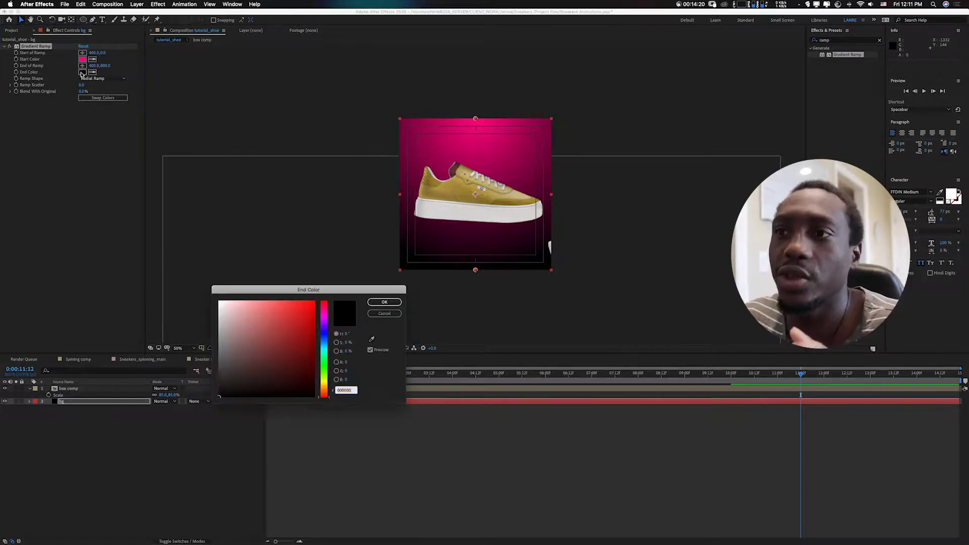
{"action": "left_click", "coordinate": [309, 324]}
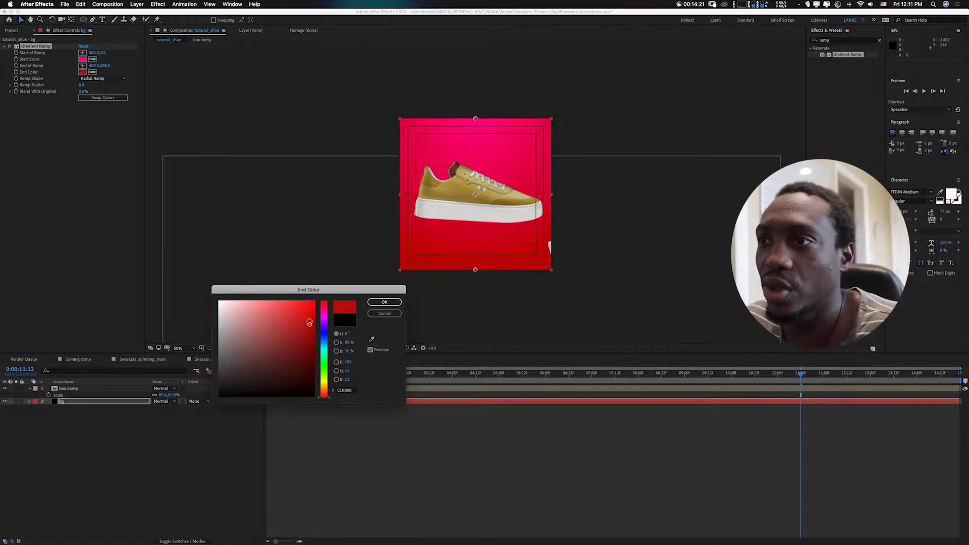
{"action": "left_click", "coordinate": [323, 321]}
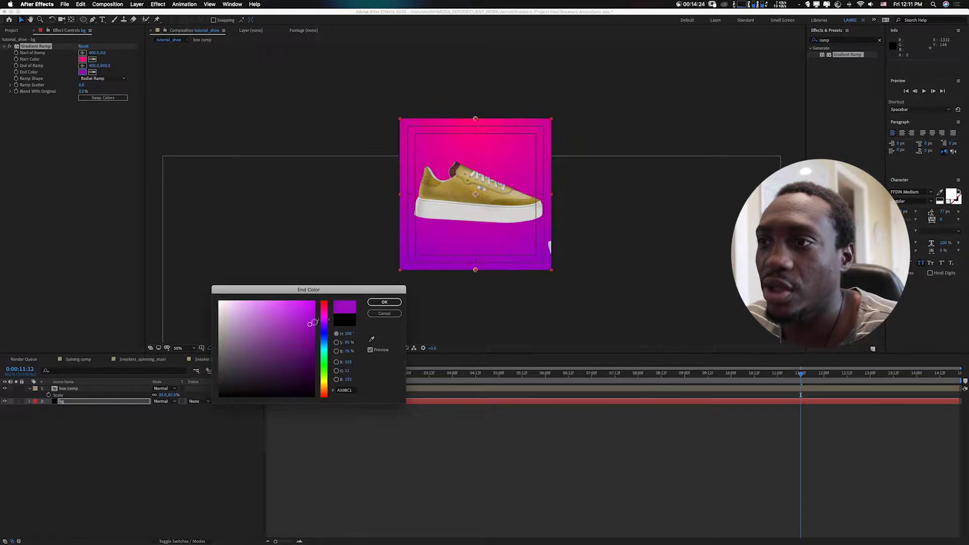
{"action": "left_click", "coordinate": [313, 316]}
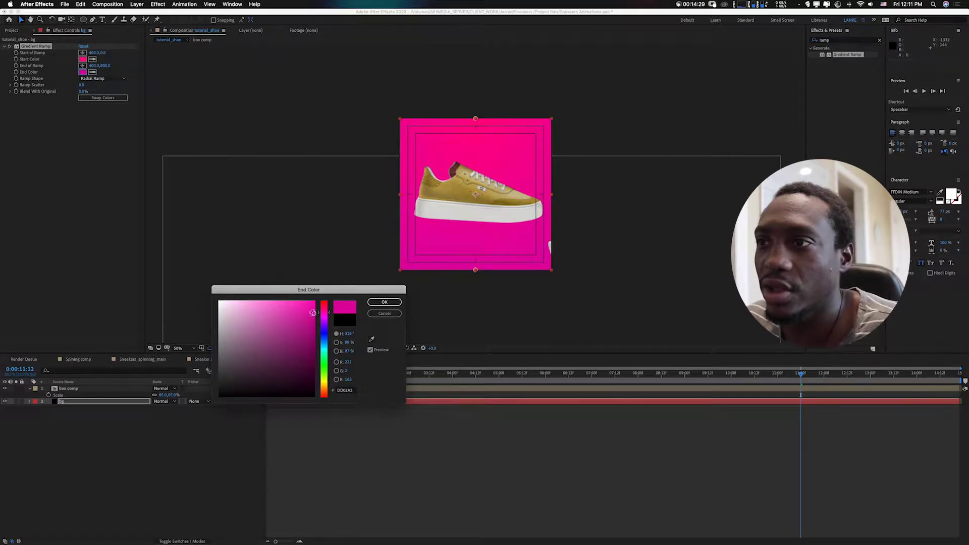
{"action": "left_click", "coordinate": [304, 359]}
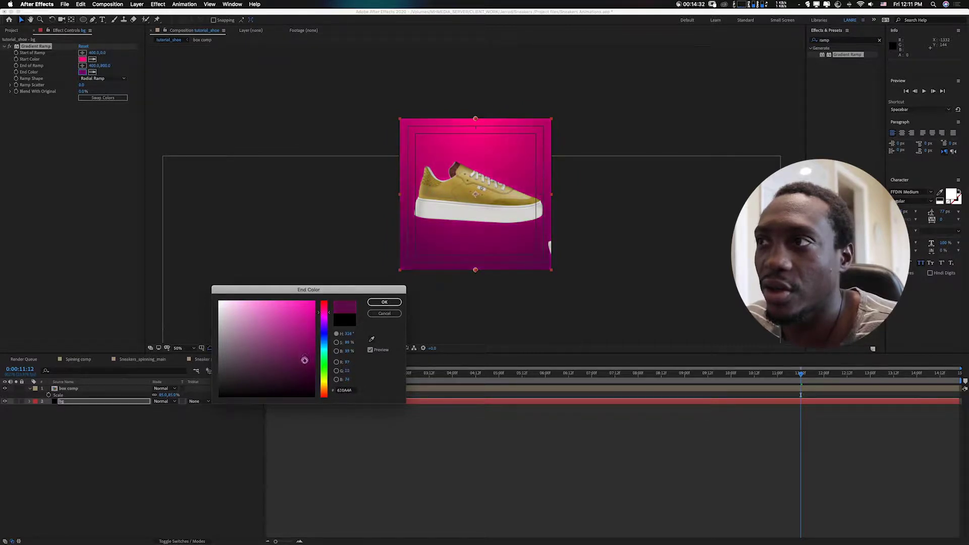
{"action": "left_click", "coordinate": [384, 302]}
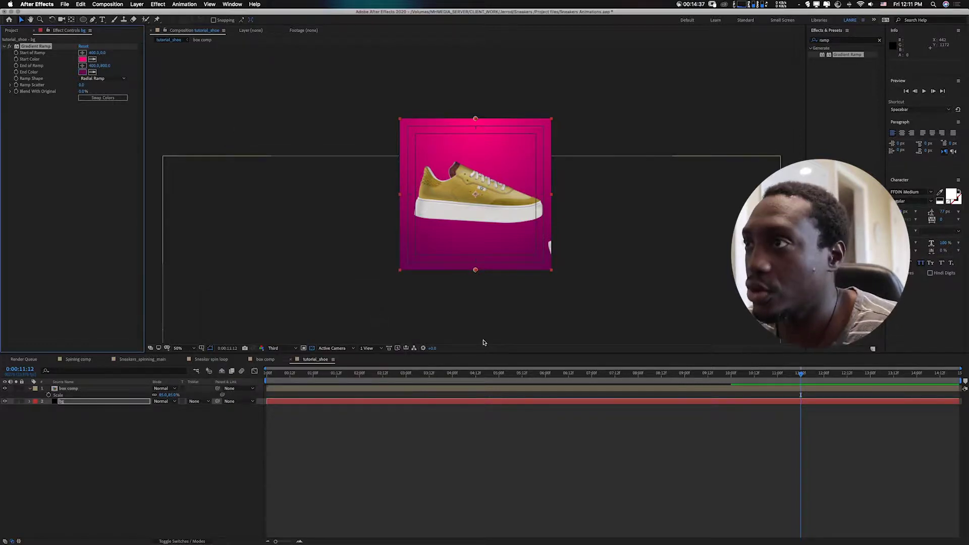
Move the ramp's start point to the canvas center, about 412, 404, and its end point to the lower-right corner, about 796, 820
{"action": "key", "text": "comma"}
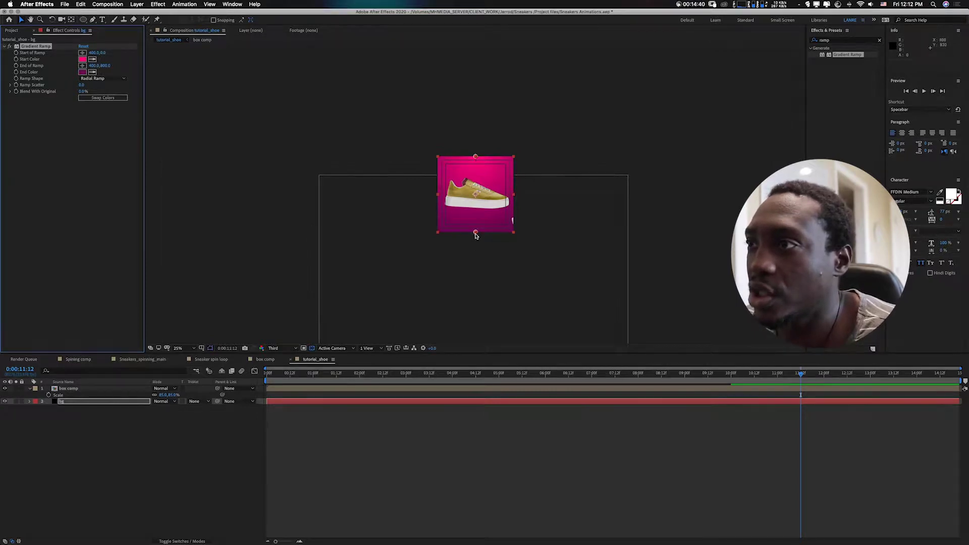
{"action": "left_click", "coordinate": [355, 236]}
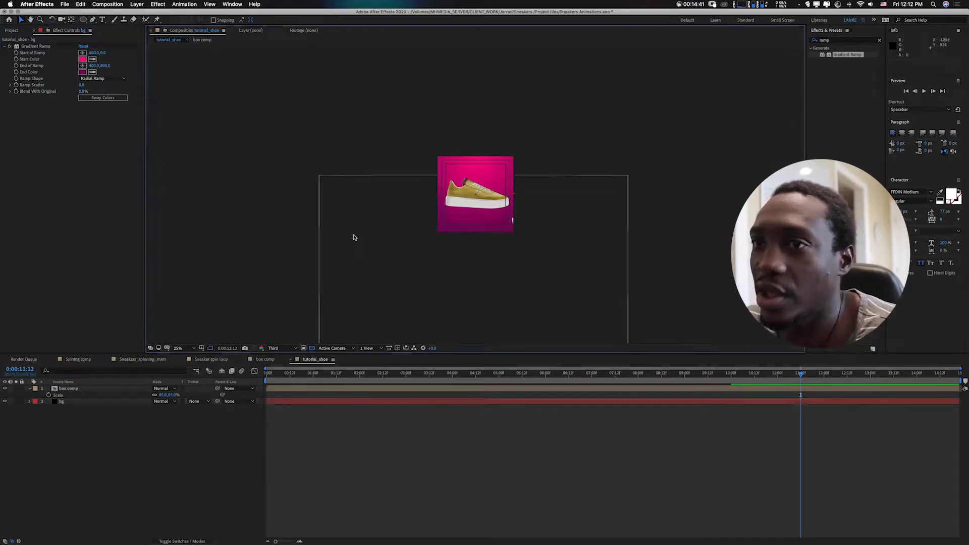
{"action": "left_click", "coordinate": [34, 47]}
{"action": "left_click_drag", "start_coordinate": [476, 234], "coordinate": [523, 256]}
{"action": "left_click_drag", "start_coordinate": [475, 158], "coordinate": [474, 165]}
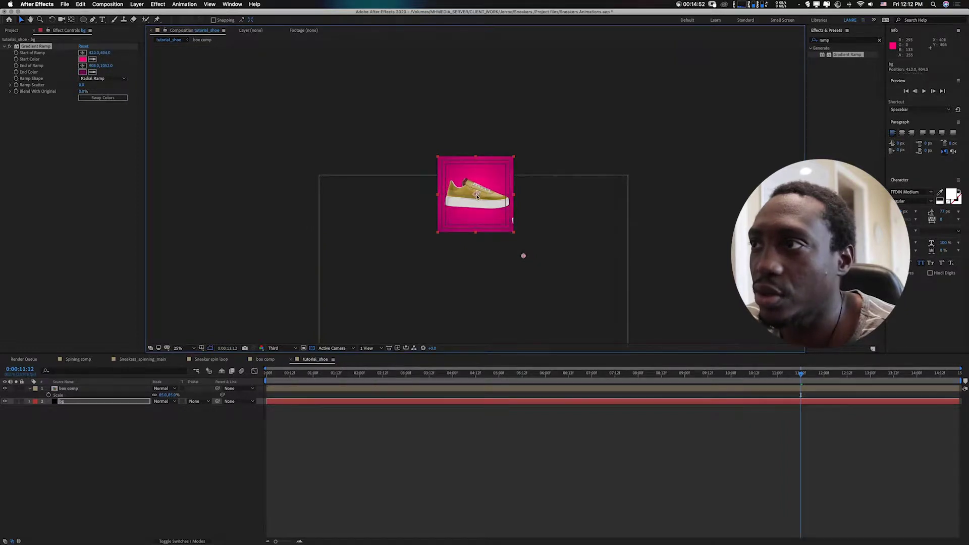
{"action": "left_click_drag", "start_coordinate": [523, 258], "coordinate": [510, 229]}
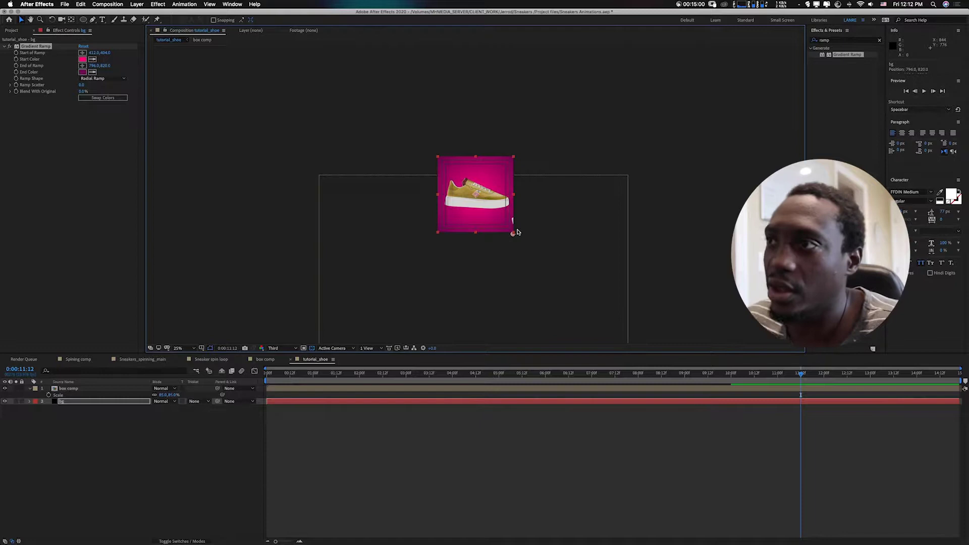
{"action": "key", "text": "period"}
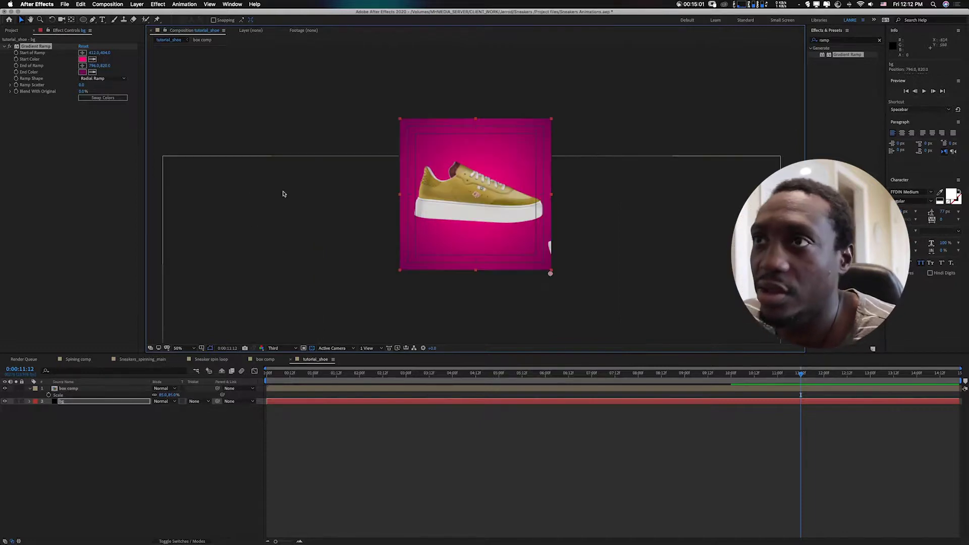
{"action": "left_click", "coordinate": [222, 126]}
Play tutorial_shoe from the start to check the spinning sneakers against the pink gradient background
{"action": "left_click", "coordinate": [268, 376]}
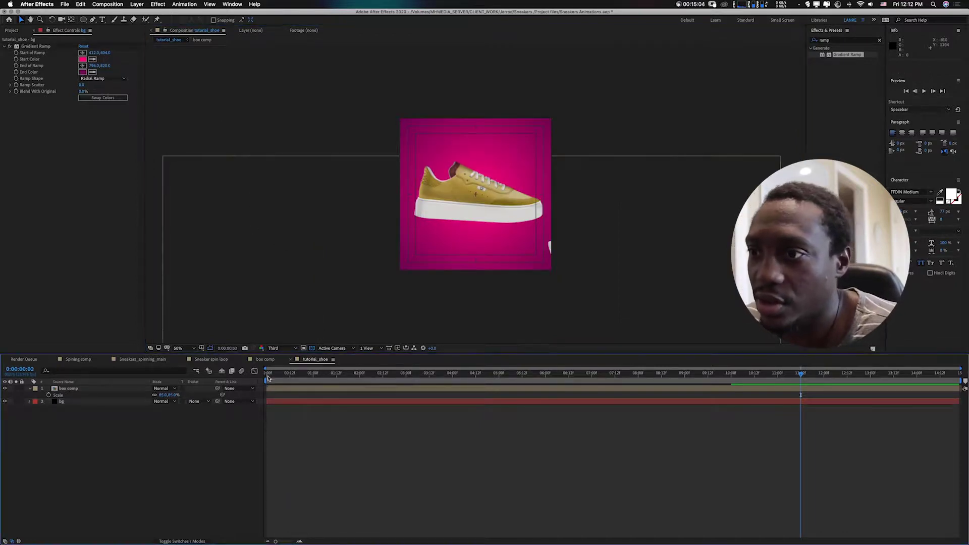
{"action": "key", "text": "space"}
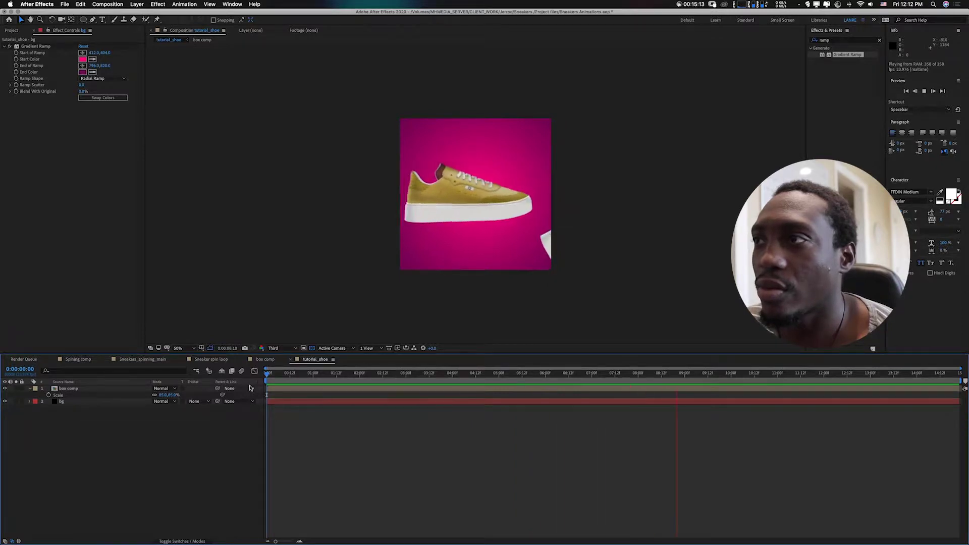
{"action": "key", "text": "space"}
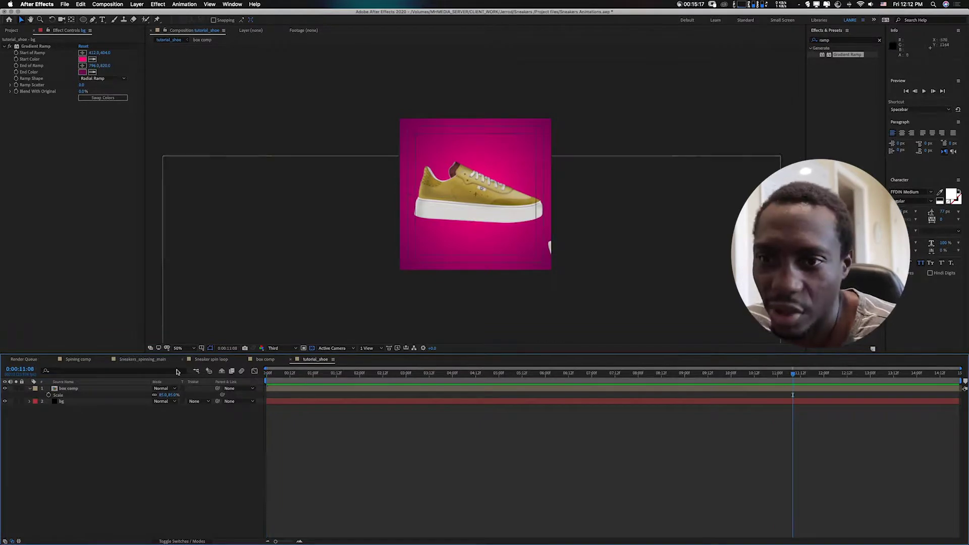
Set the box comp layer's Scale to 87% and nudge it slightly right to about position 392, 1118
{"action": "left_click", "coordinate": [173, 395]}
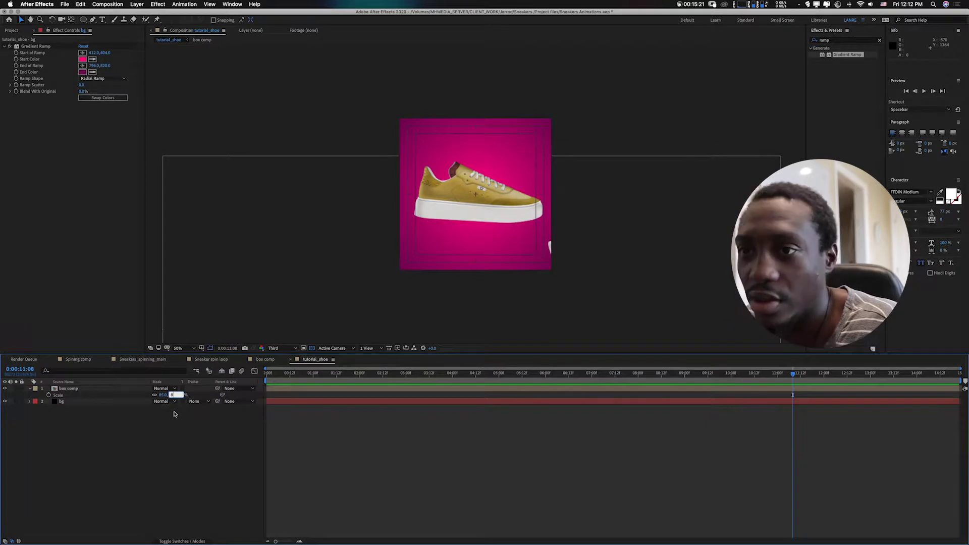
{"action": "type", "text": "87"}
{"action": "key", "text": "Return"}
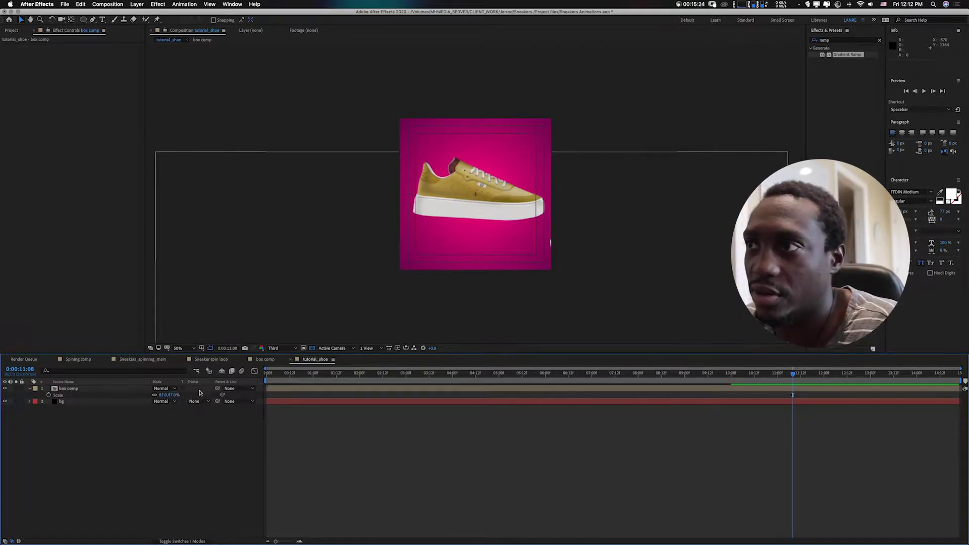
{"action": "left_click", "coordinate": [497, 201]}
{"action": "left_click_drag", "start_coordinate": [497, 206], "coordinate": [500, 207]}
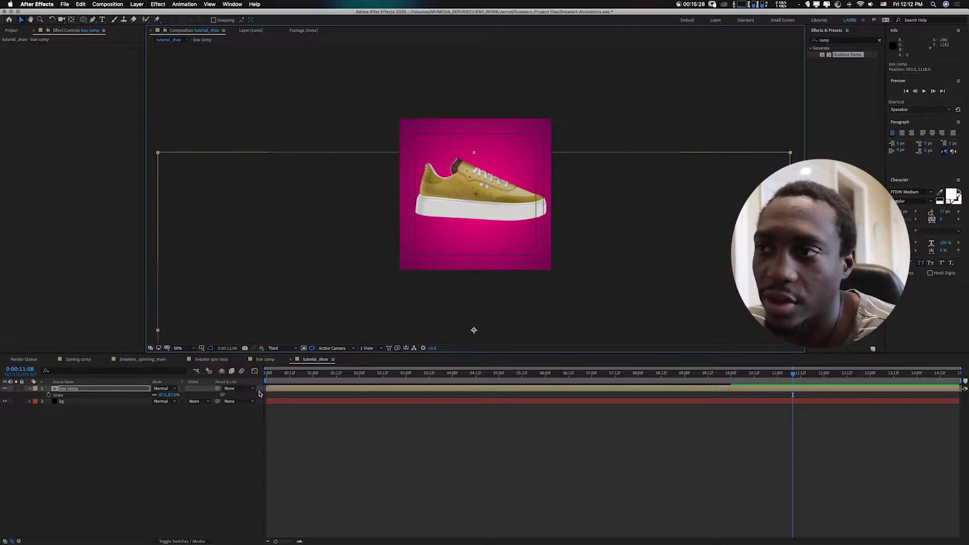
{"action": "left_click", "coordinate": [202, 444]}
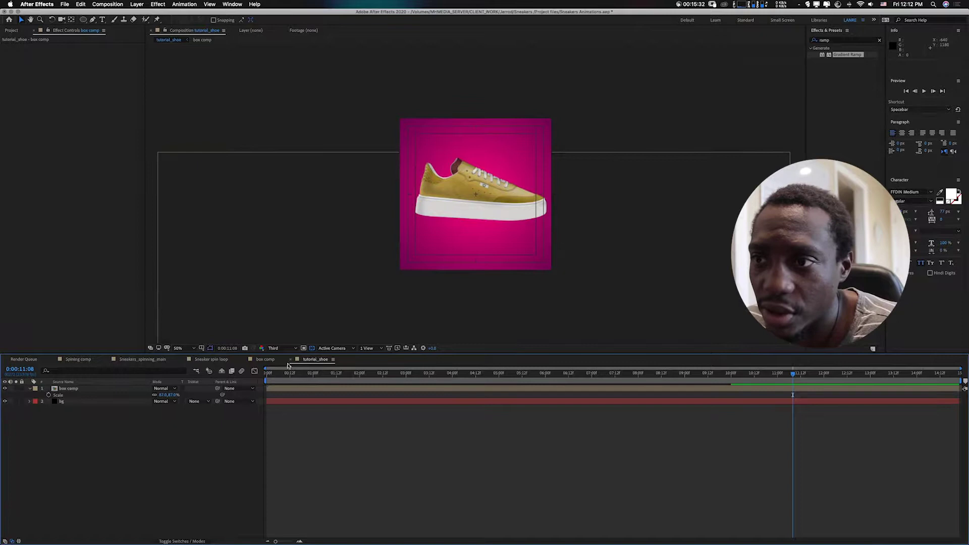
In box comp, enable motion blur for the circle and all five colorway layers, and return to tutorial_shoe
{"action": "left_click", "coordinate": [264, 359]}
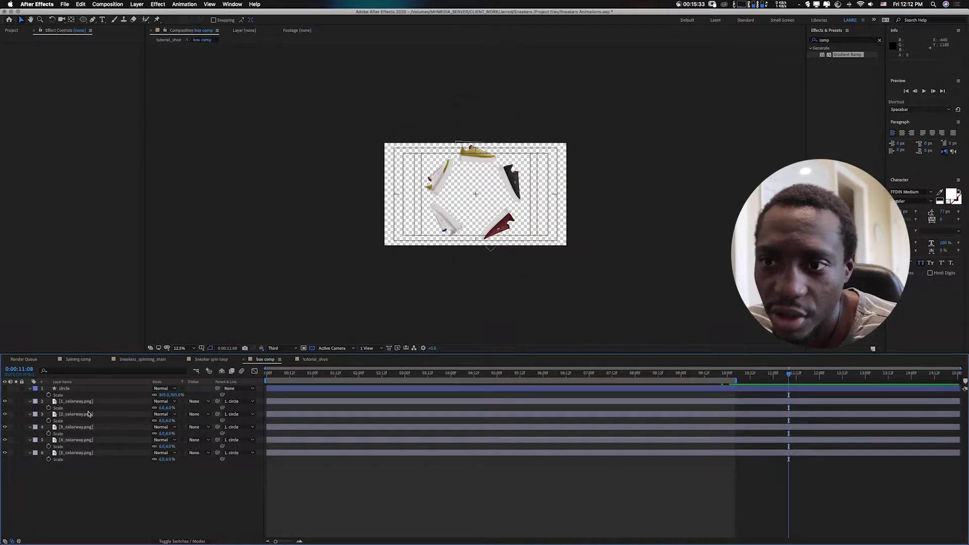
{"action": "left_click", "coordinate": [91, 453]}
{"action": "left_click", "coordinate": [75, 389], "text": "shift"}
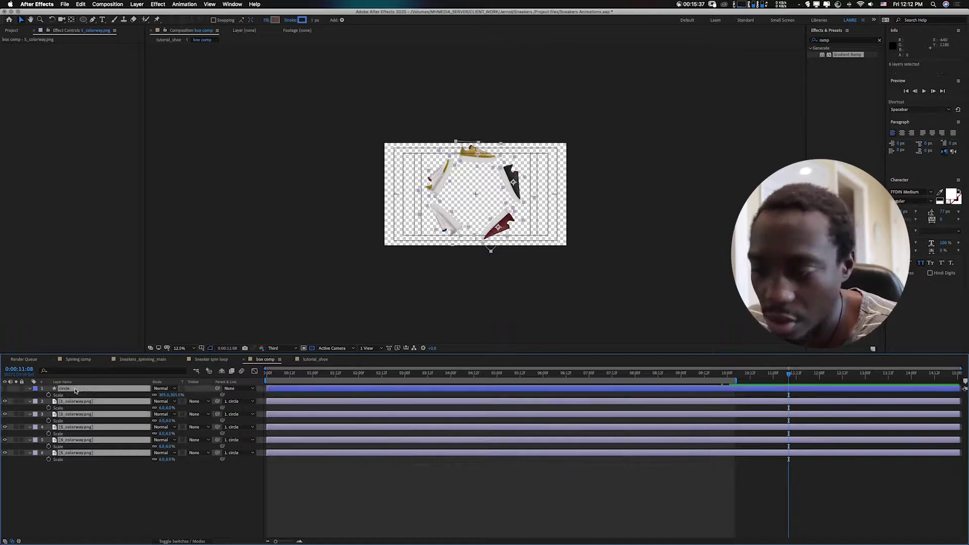
{"action": "left_click", "coordinate": [191, 542]}
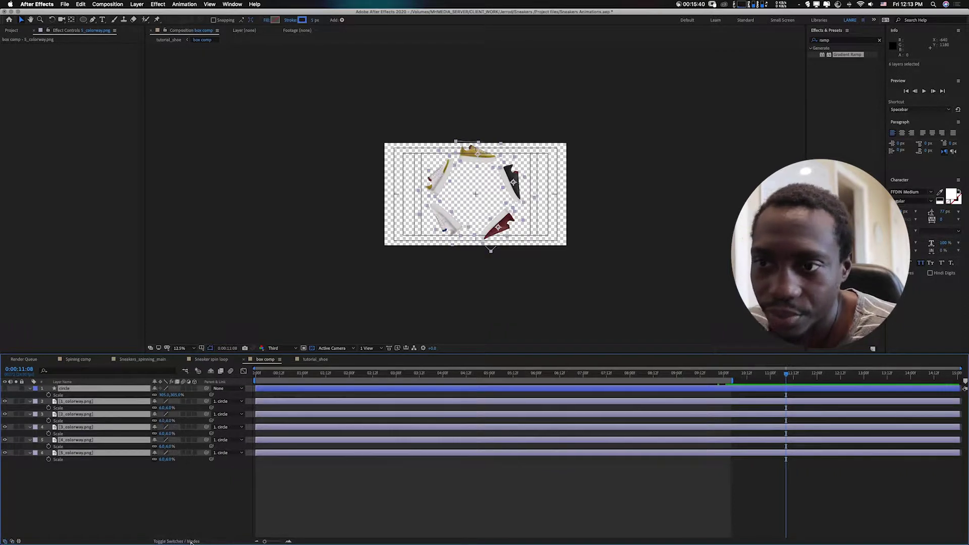
{"action": "left_click", "coordinate": [183, 389]}
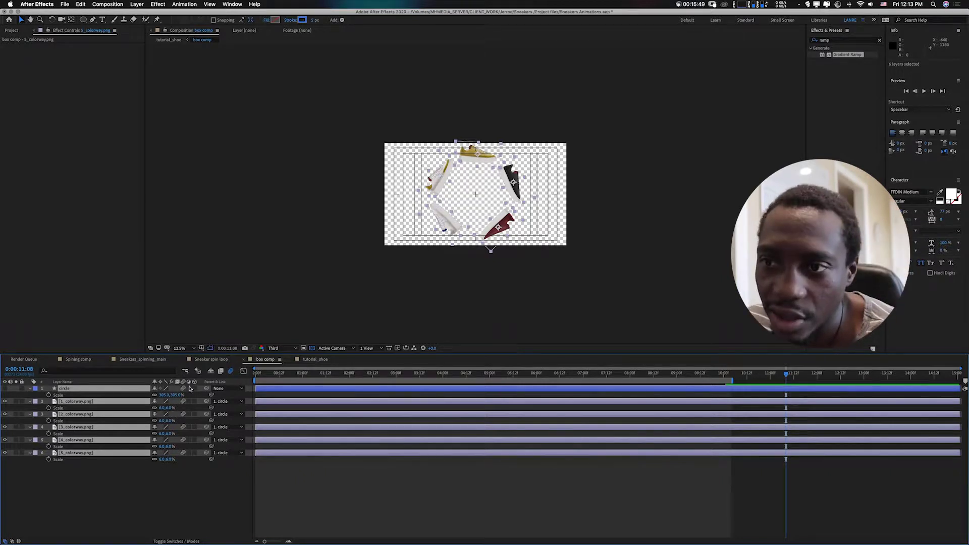
{"action": "left_click", "coordinate": [312, 359]}
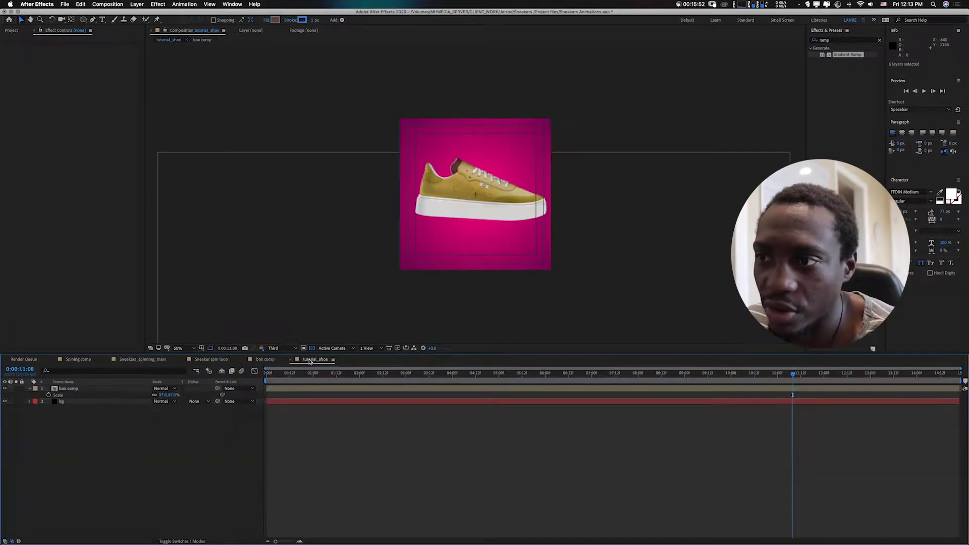
Enable motion blur for the box comp layer in tutorial_shoe and play the animation from the start
{"action": "left_click", "coordinate": [169, 541]}
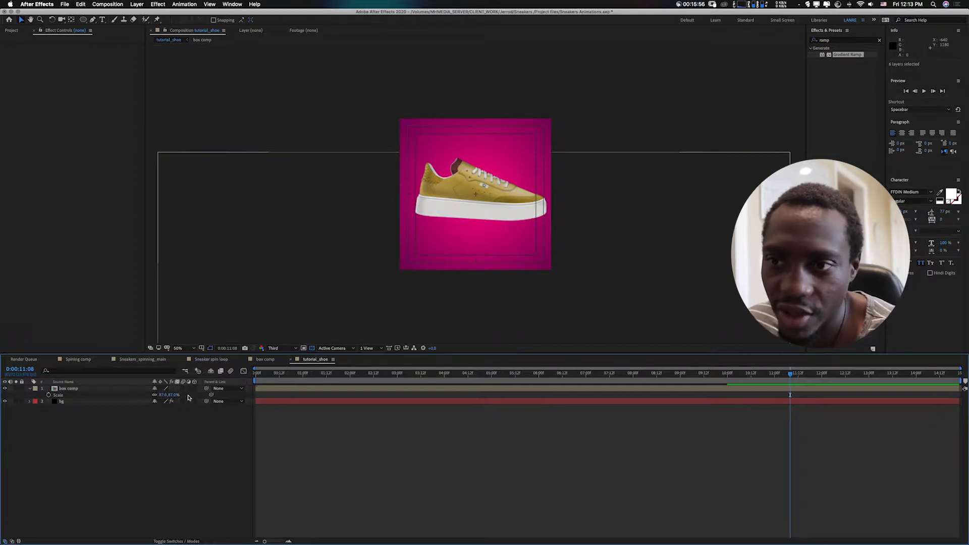
{"action": "left_click", "coordinate": [178, 540]}
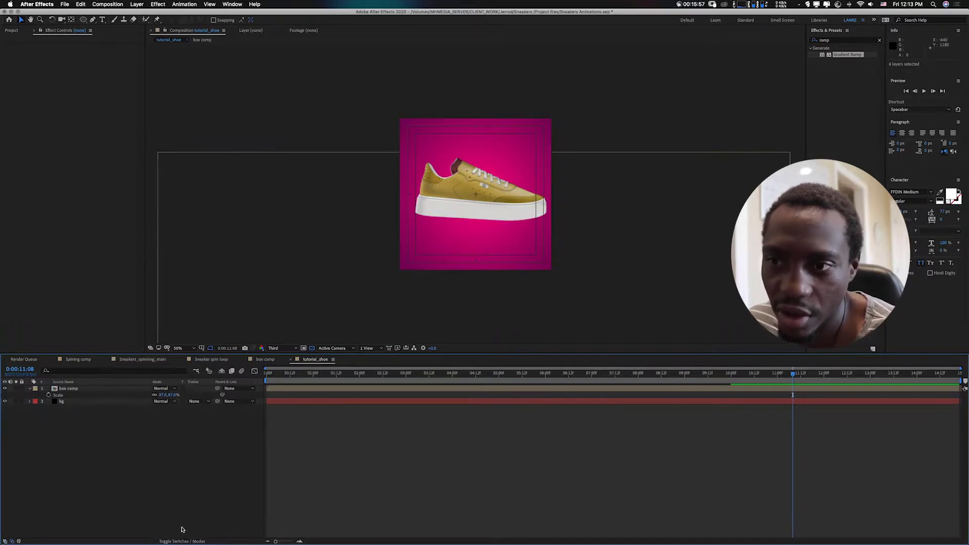
{"action": "left_click", "coordinate": [179, 541]}
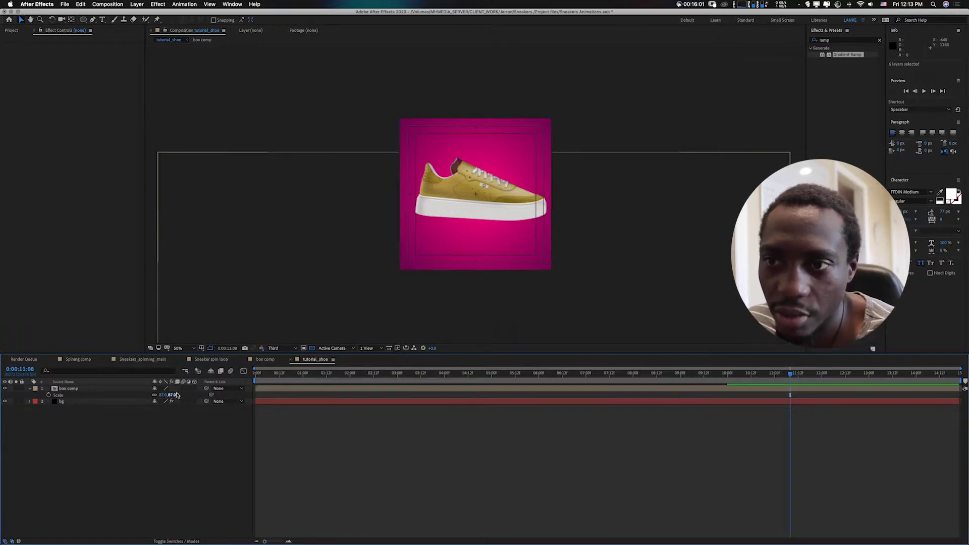
{"action": "left_click", "coordinate": [183, 388]}
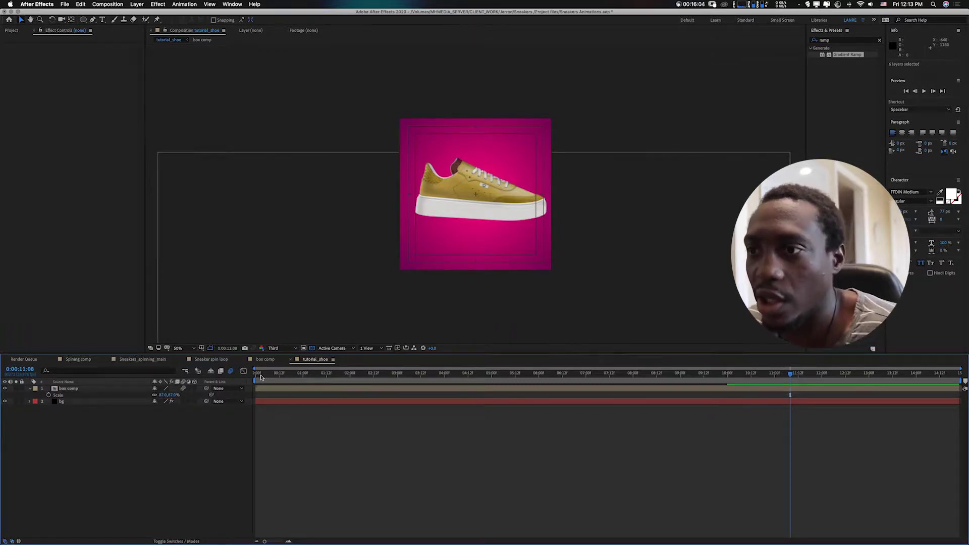
{"action": "left_click", "coordinate": [258, 375]}
{"action": "key", "text": "space"}
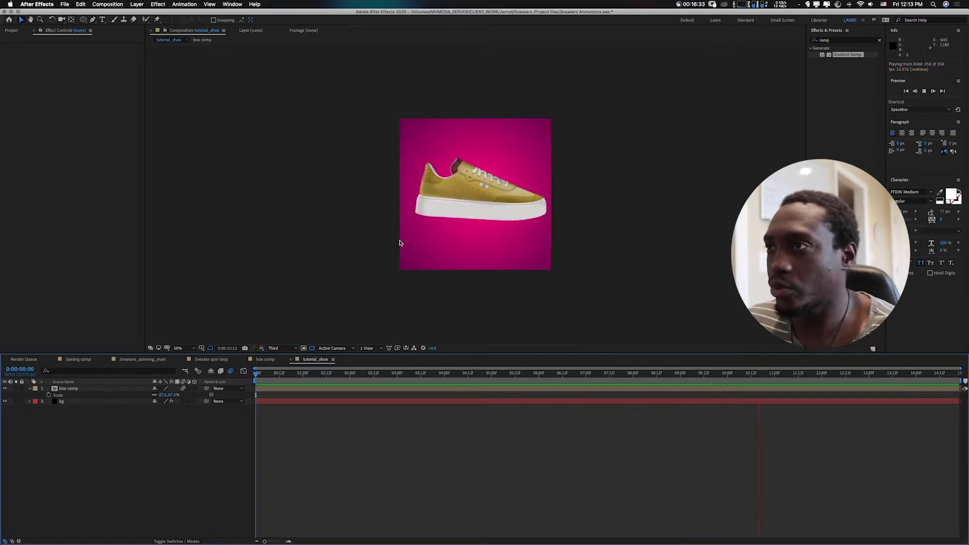
End the work area at 0:00:10:00, trim tutorial_shoe to it, and play the trimmed animation
{"action": "left_click_drag", "start_coordinate": [731, 376], "coordinate": [729, 377]}
{"action": "key", "text": "n"}
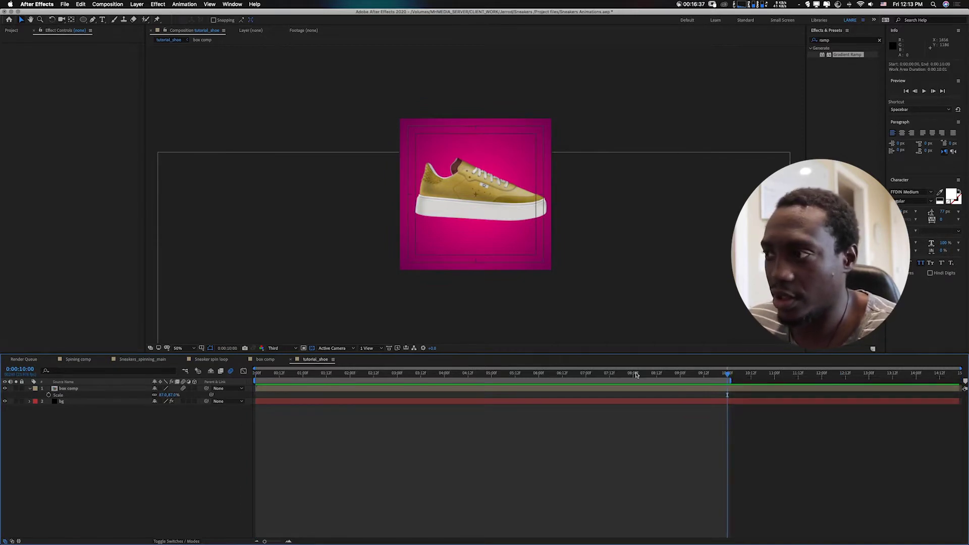
{"action": "right_click", "coordinate": [596, 383]}
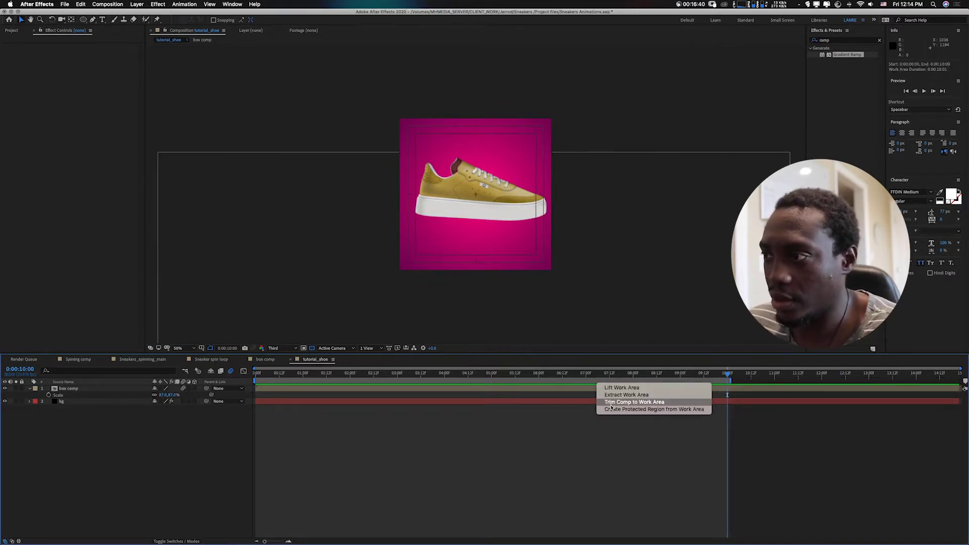
{"action": "left_click", "coordinate": [634, 402]}
{"action": "key", "text": "space"}
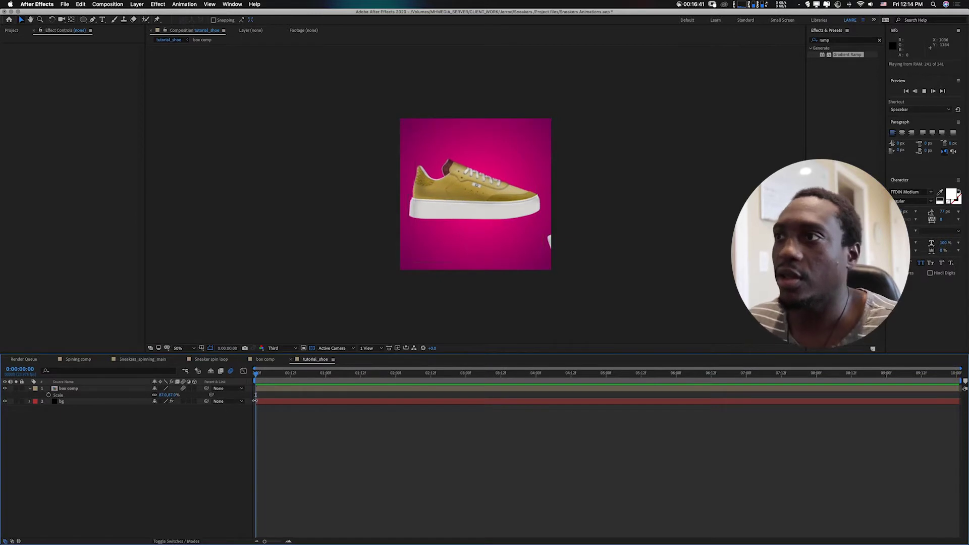